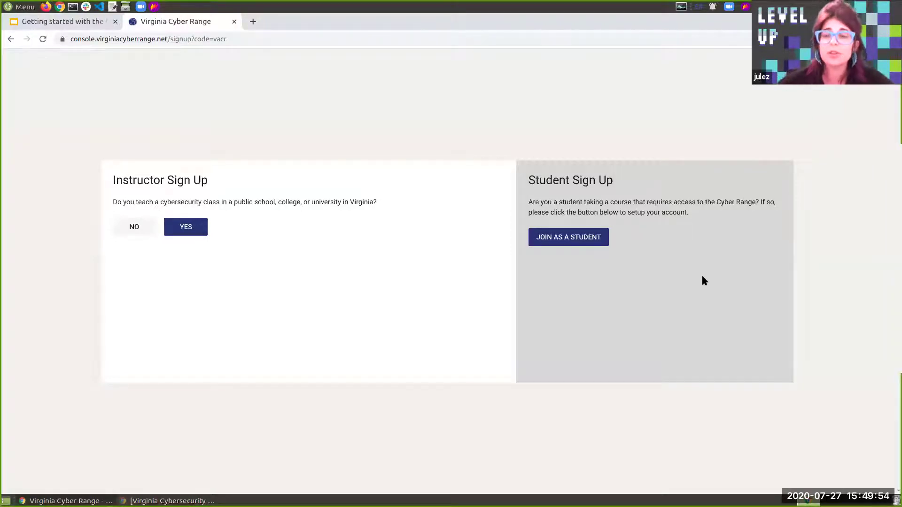
Answer yes, then no, to teaching in Virginia, cancel each sign-up prompt, then go back
click(177, 225)
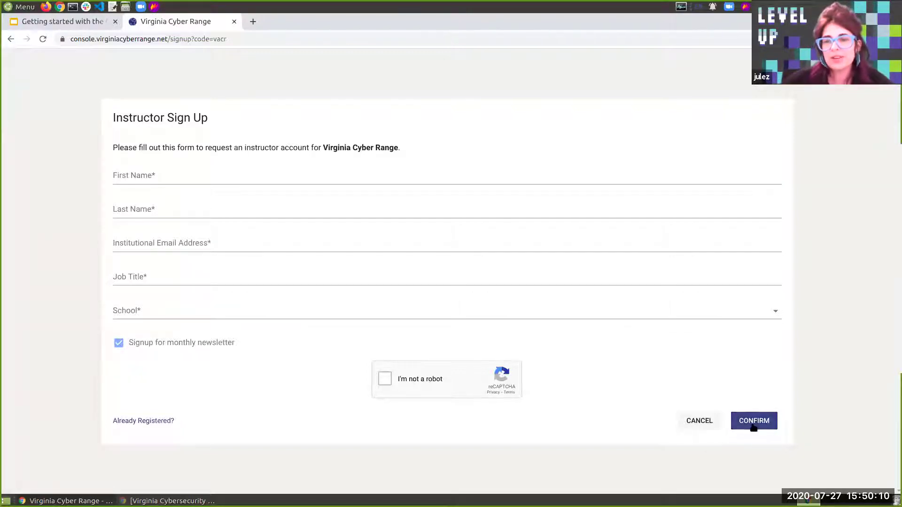
click(699, 422)
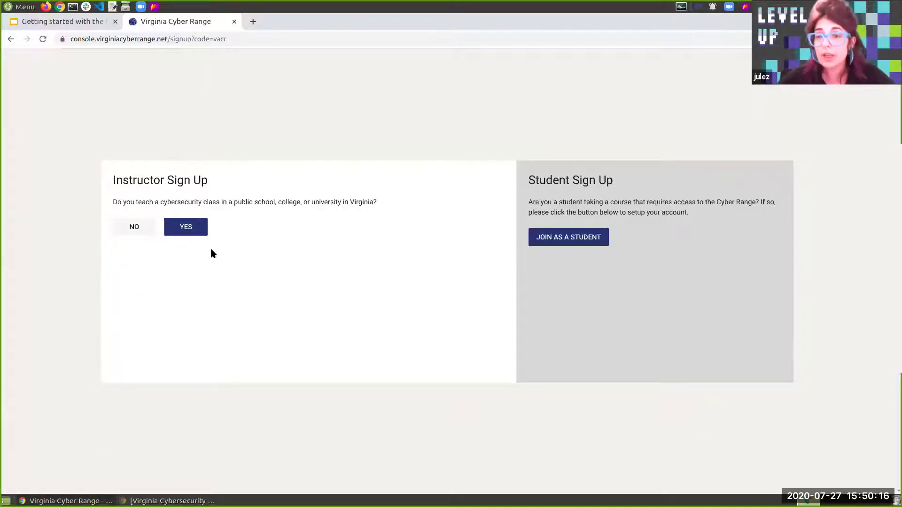
click(136, 232)
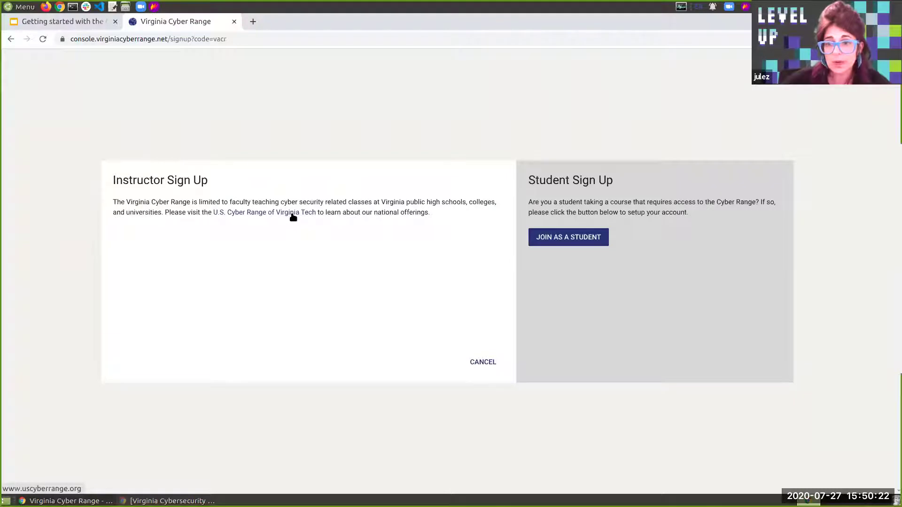
click(471, 370)
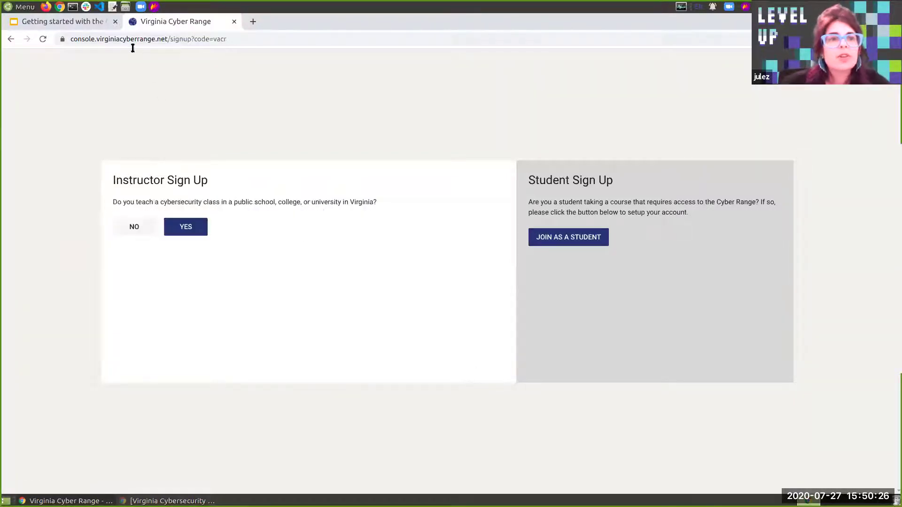
click(9, 40)
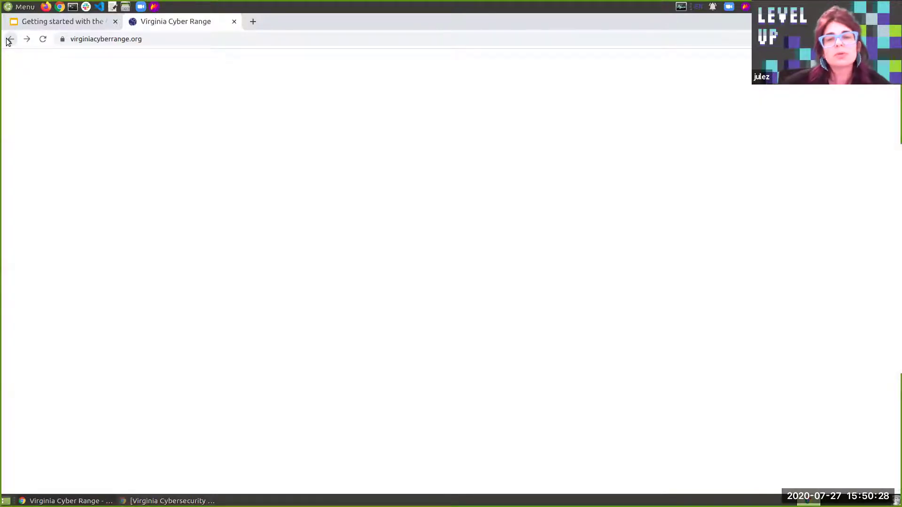
Open the footer's Resources > Knowledge Base link in a new tab
click(621, 64)
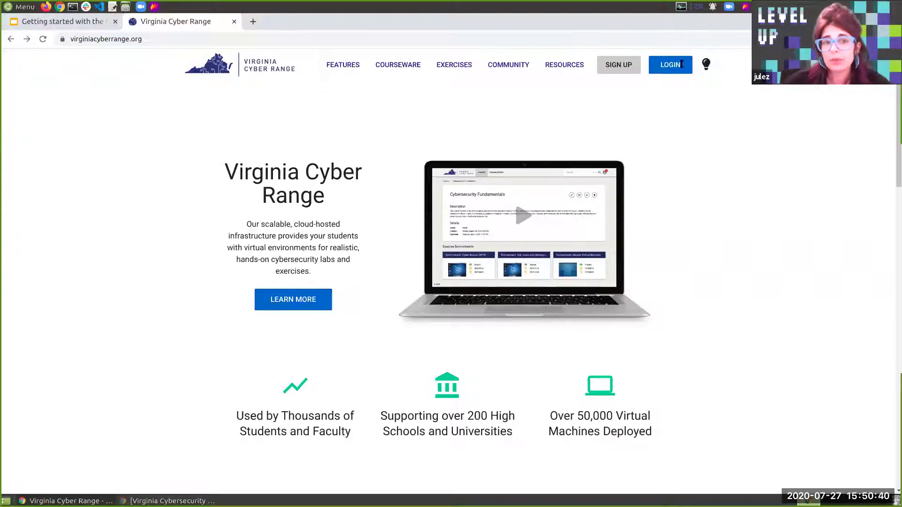
scroll(768, 137, down, 10)
scroll(773, 151, down, 7)
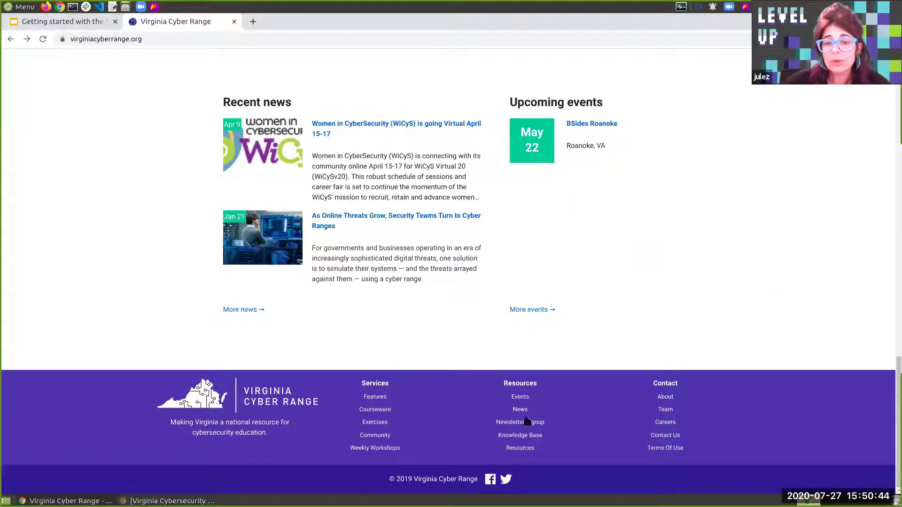
click(526, 436)
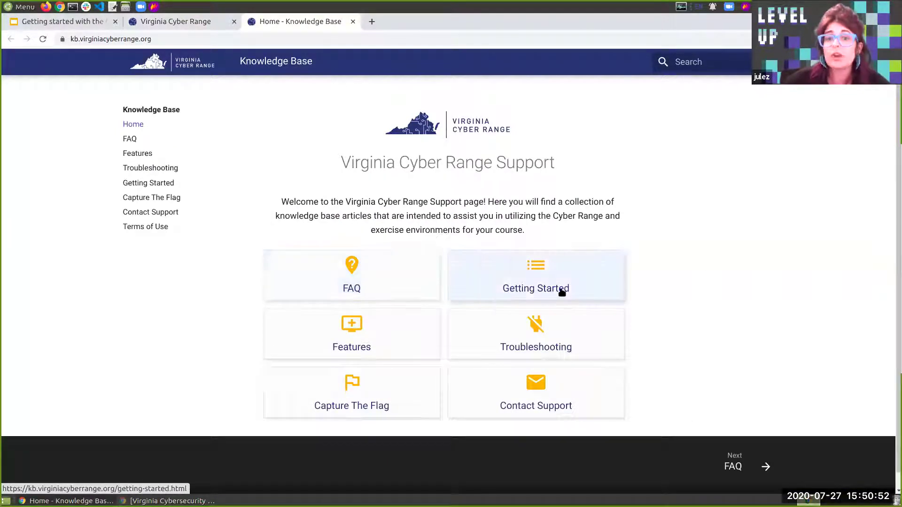
Open Getting Started and choose the Student Quick Start Guide under Students
click(579, 285)
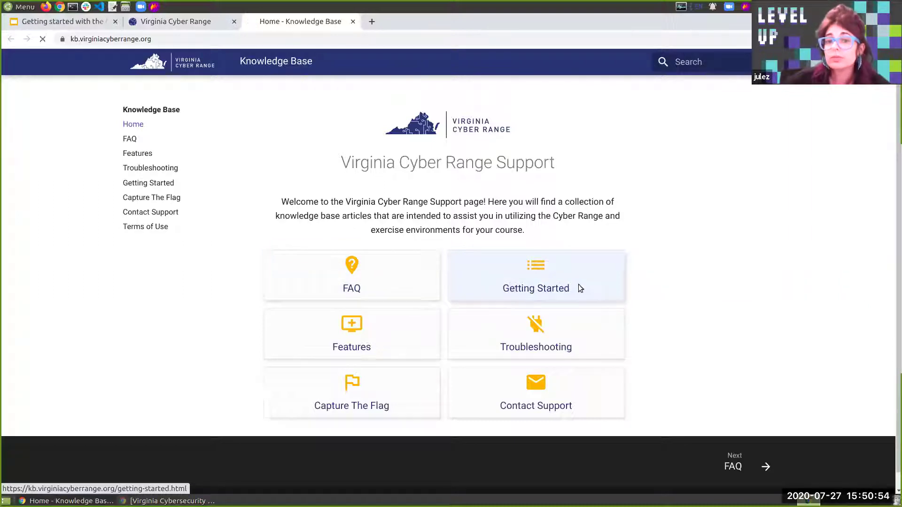
scroll(678, 252, down, 5)
scroll(679, 252, down, 3)
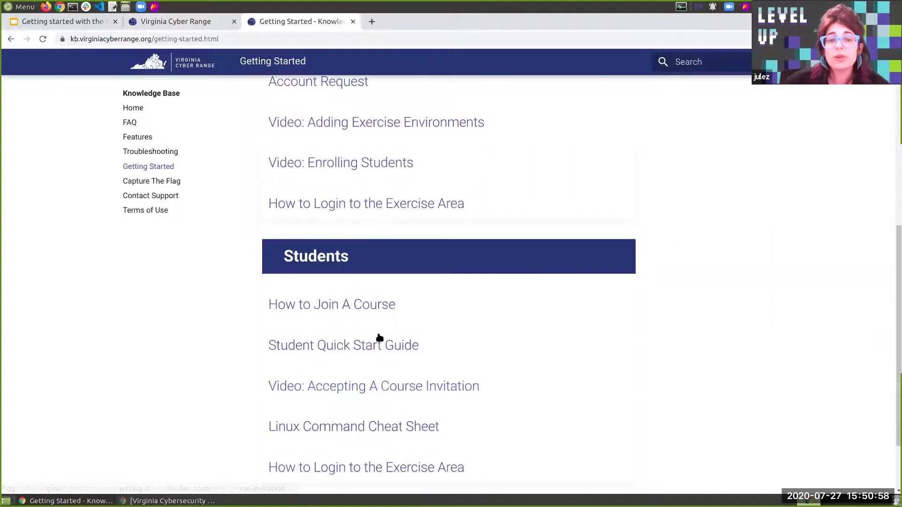
click(376, 346)
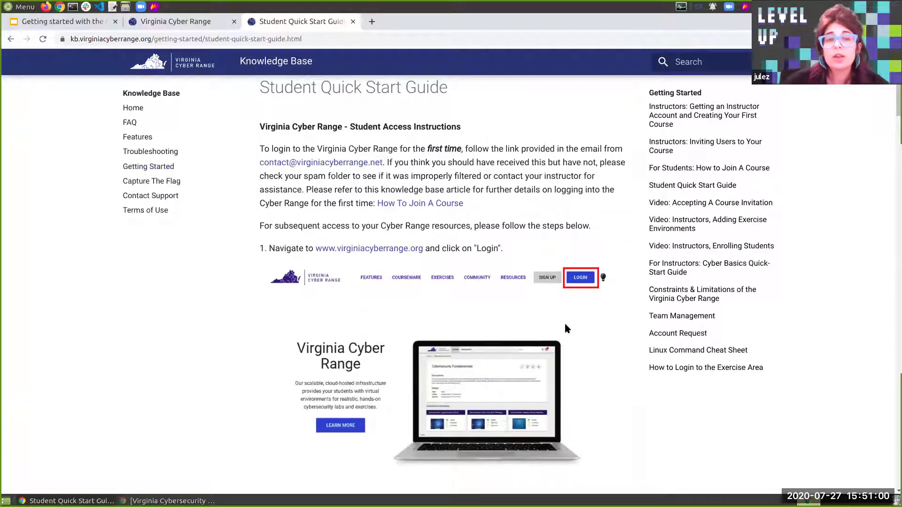
Select the guide's web address and read through its student login instructions
key(ctrl+l)
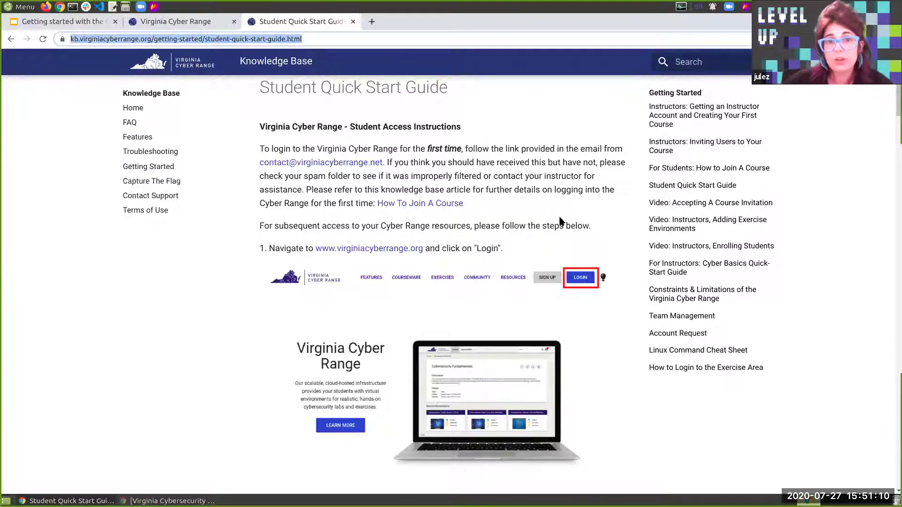
scroll(464, 216, up, 1)
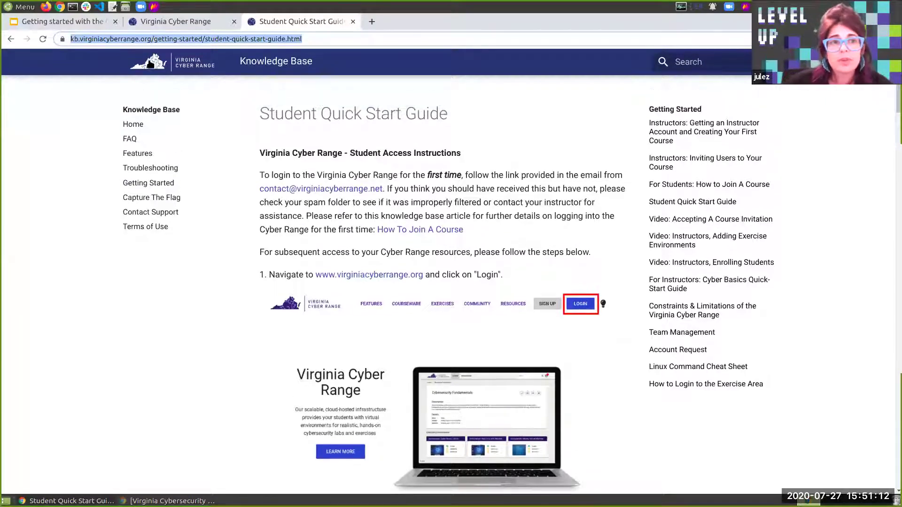
scroll(244, 114, down, 1)
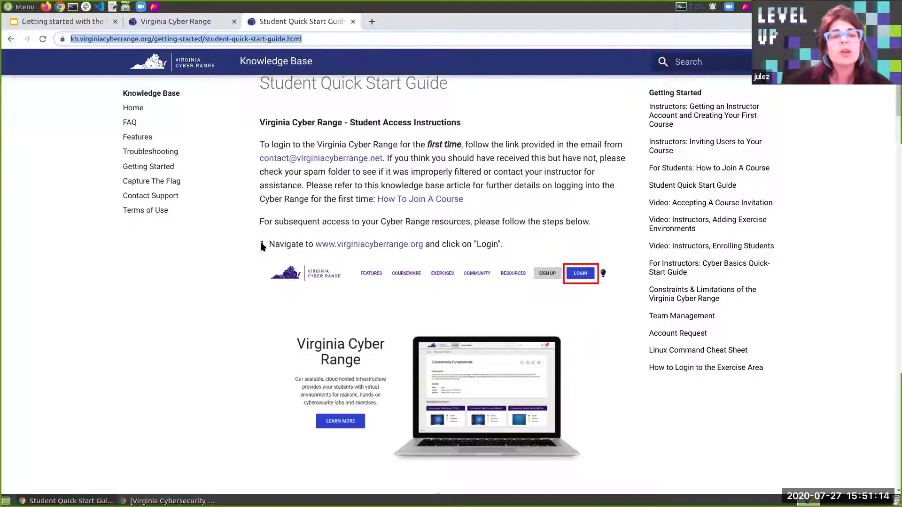
scroll(263, 248, down, 2)
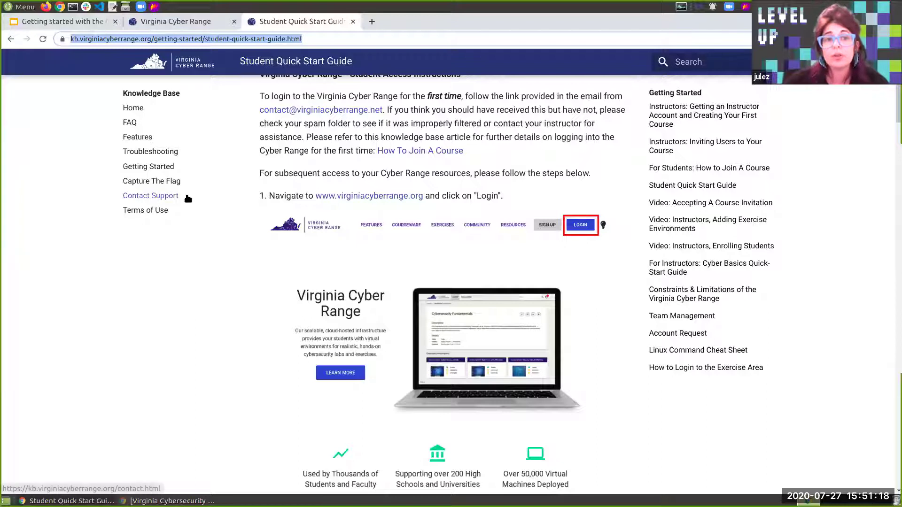
Open Contact Support for the help-desk e-mail, glancing at the main site tab and back
click(171, 196)
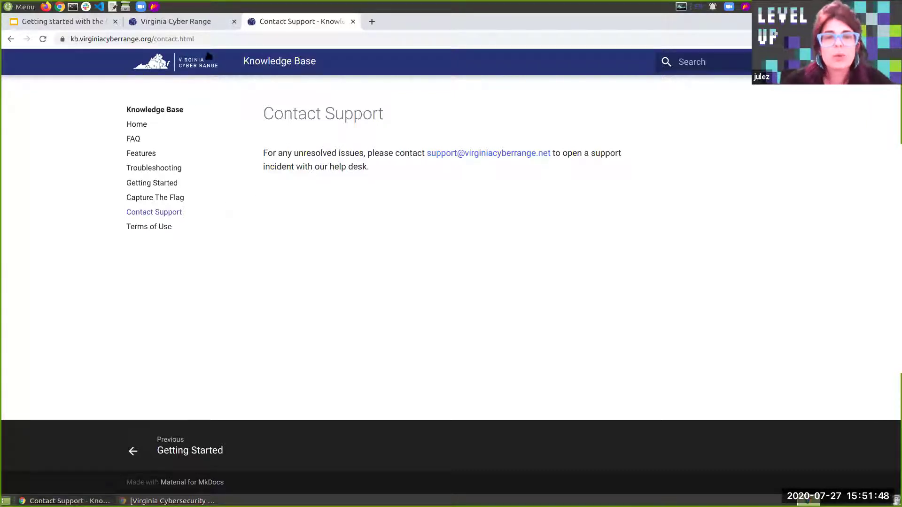
click(214, 23)
scroll(520, 270, up, 8)
scroll(520, 323, down, 5)
scroll(520, 314, down, 3)
key(ctrl+Tab)
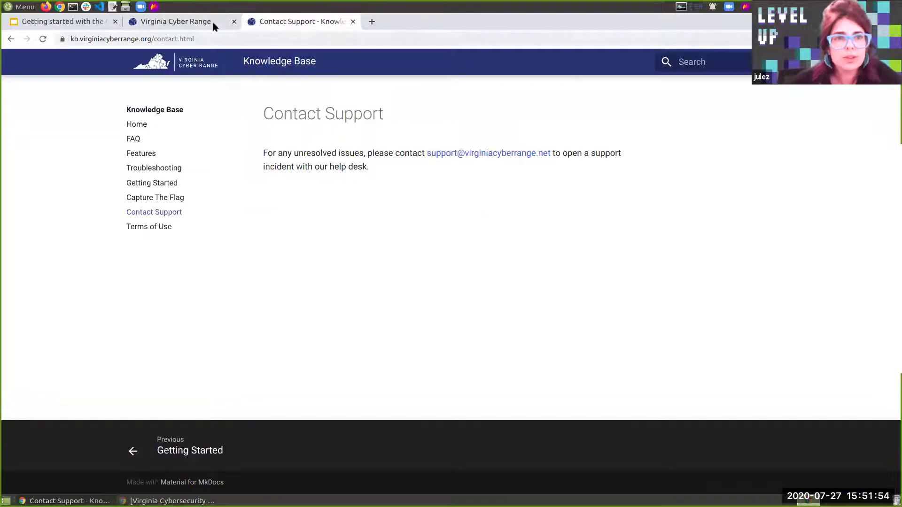
From the main site's footer, open the Weekly Workshops page and scroll its 2019 schedule
click(201, 20)
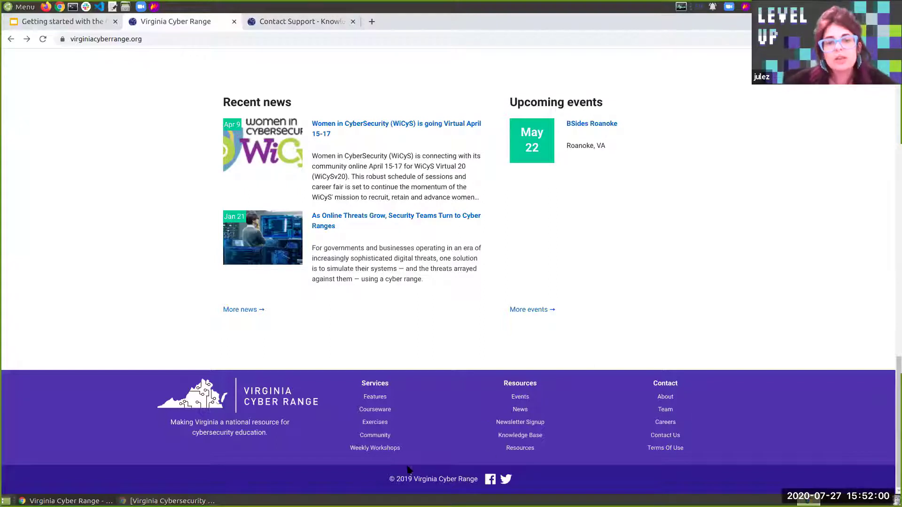
click(394, 449)
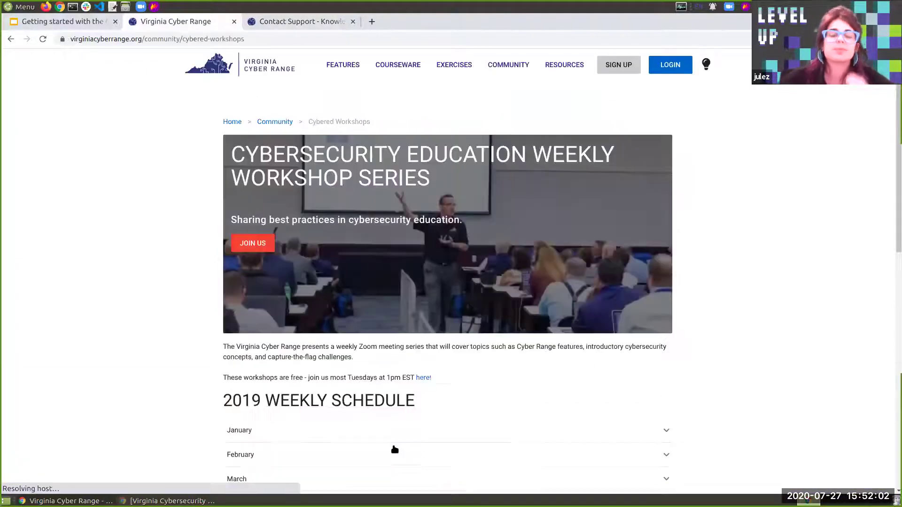
scroll(689, 413, down, 1)
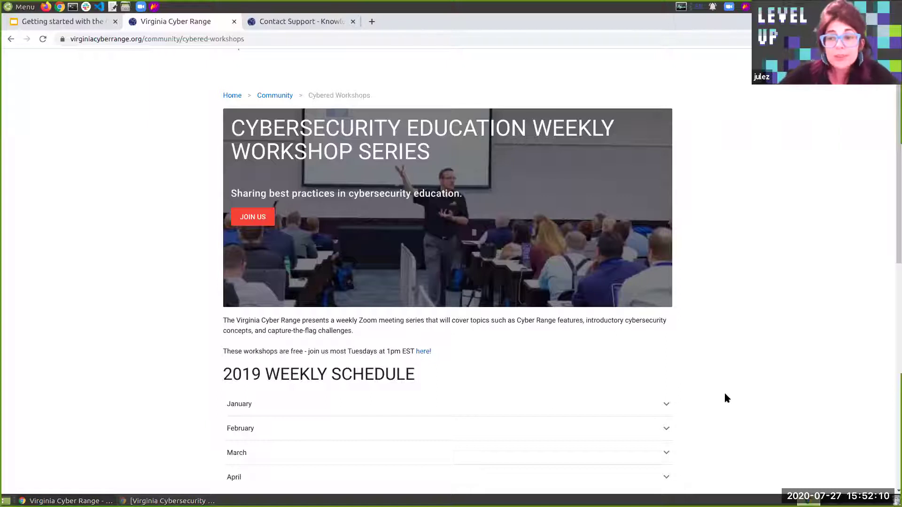
scroll(708, 375, down, 1)
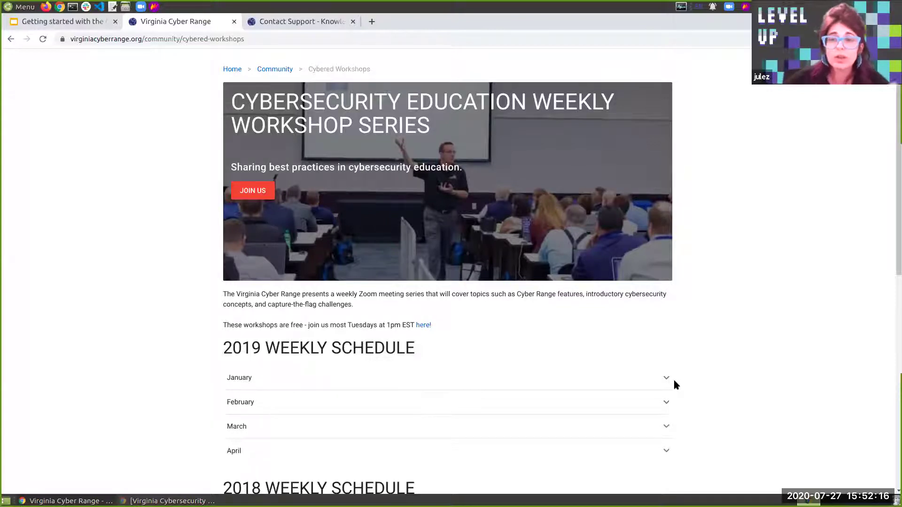
scroll(631, 390, up, 1)
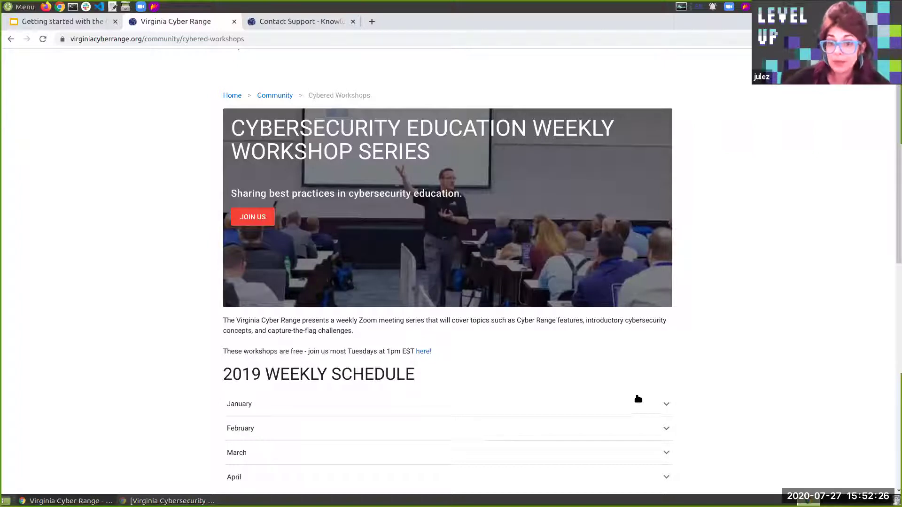
scroll(637, 399, down, 2)
scroll(639, 394, up, 1)
Expand the January 2019 workshop sessions, then collapse them and return to the top
click(663, 385)
scroll(663, 386, down, 4)
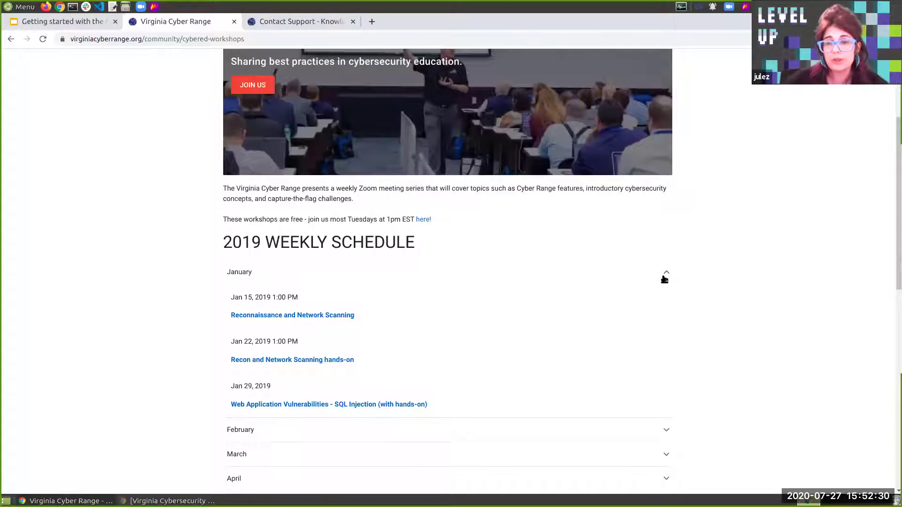
click(664, 274)
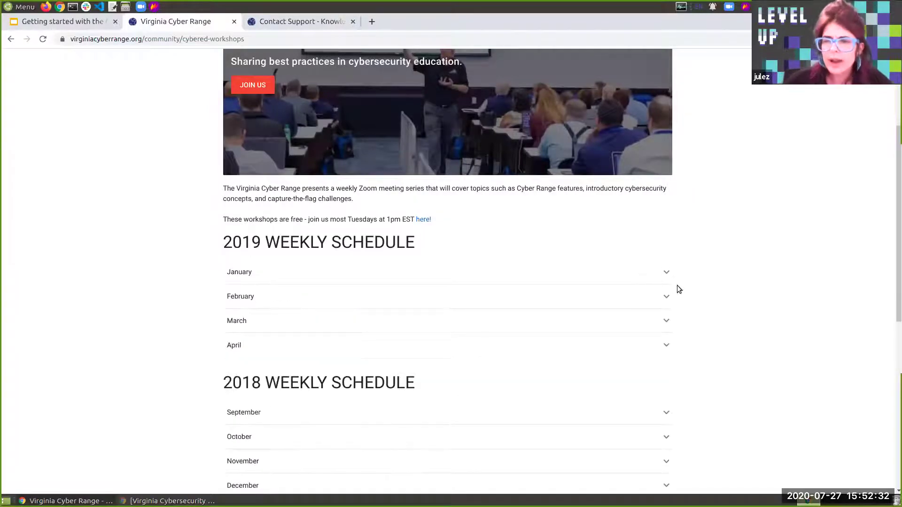
scroll(565, 235, up, 3)
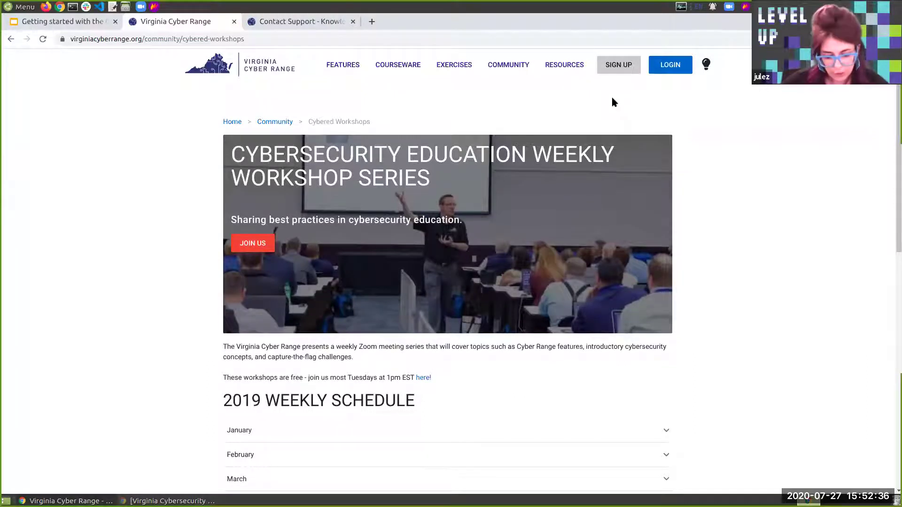
click(416, 59)
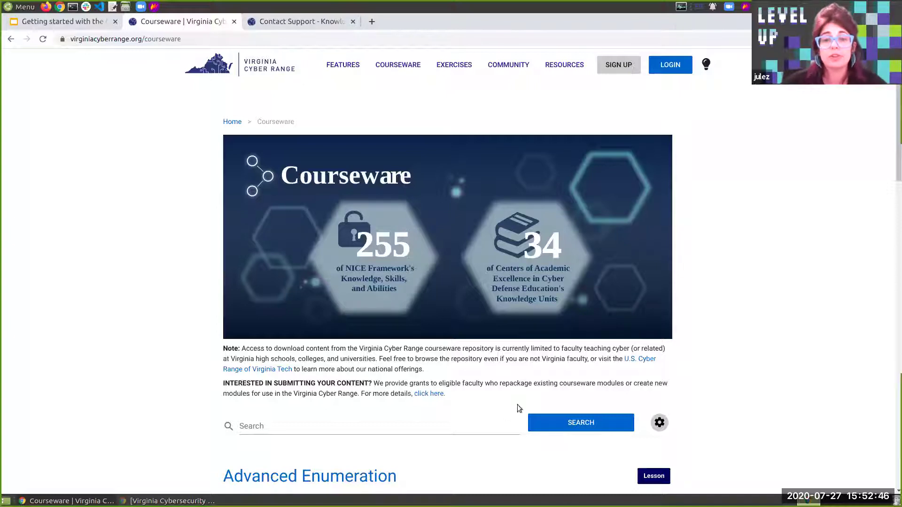
scroll(505, 416, down, 1)
scroll(482, 423, down, 15)
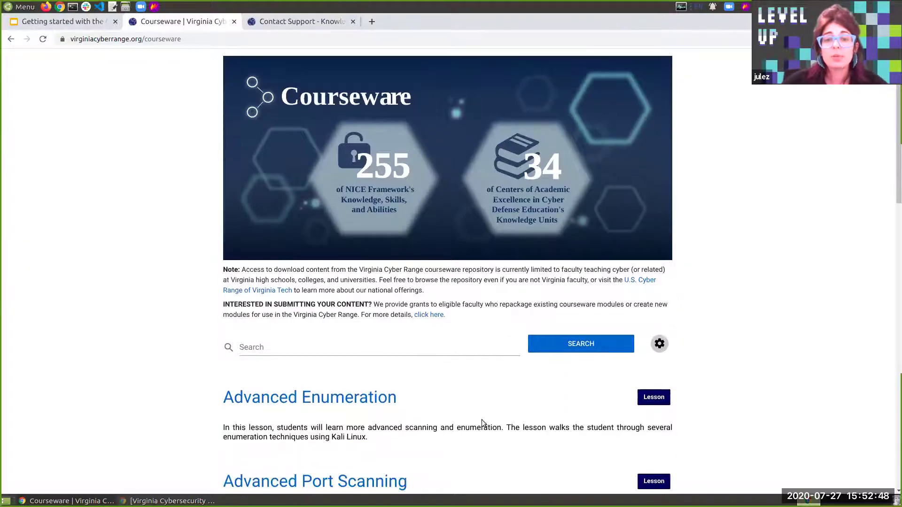
scroll(480, 407, down, 3)
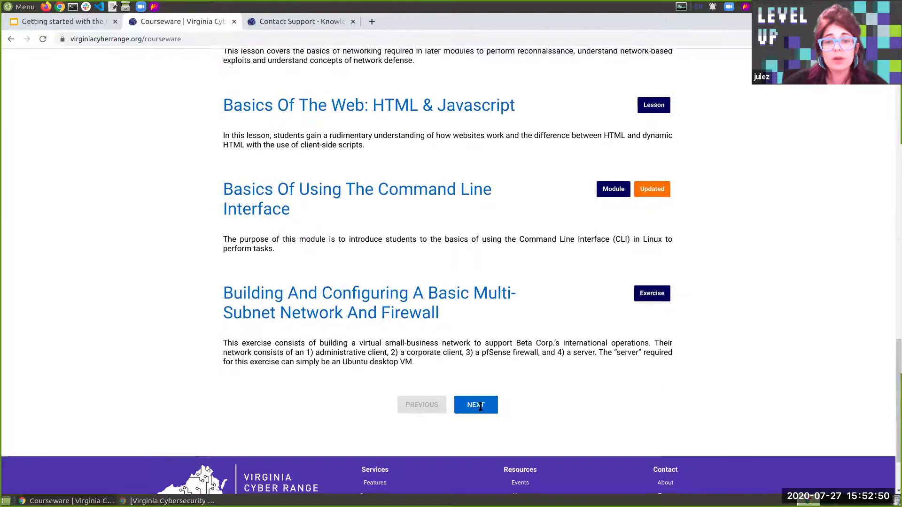
click(476, 476)
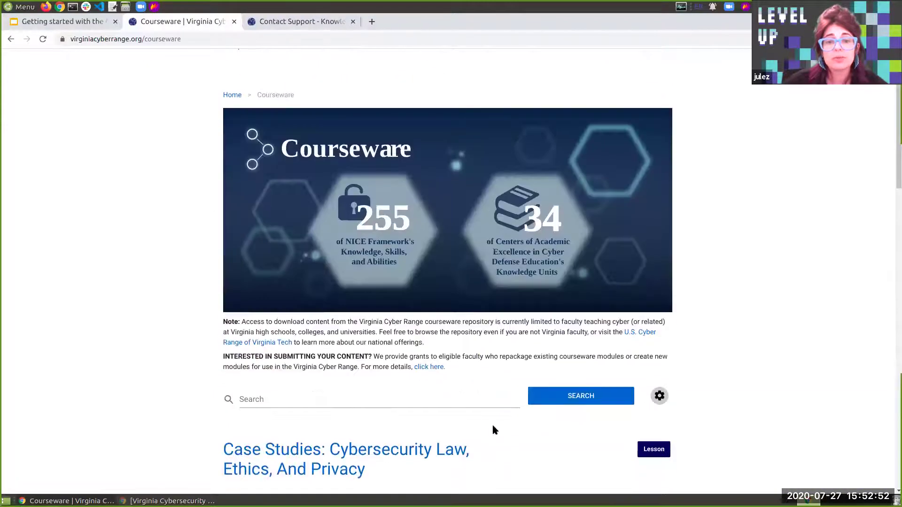
click(313, 409)
scroll(507, 385, down, 1)
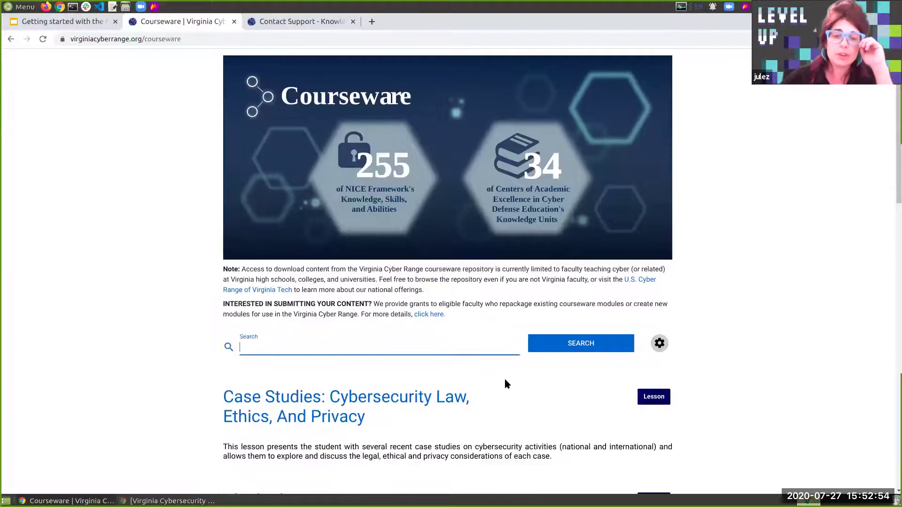
text(pe)
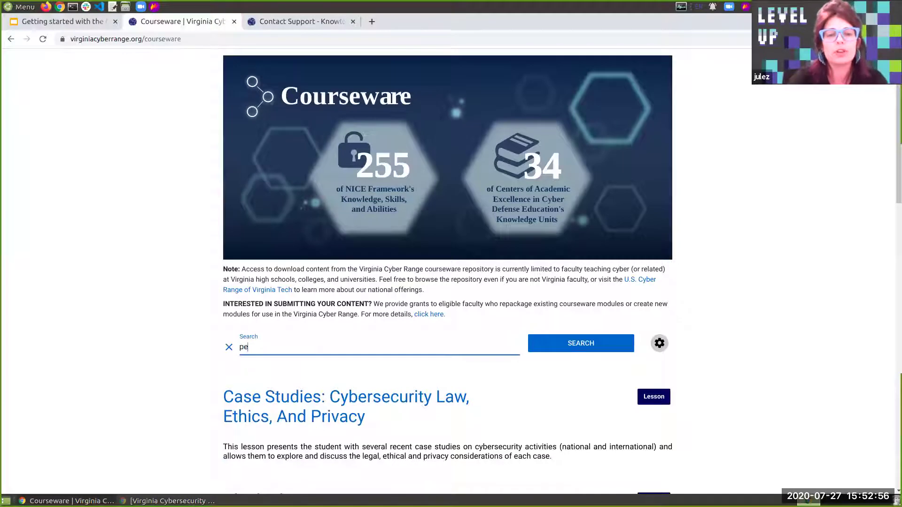
text(n testing)
key(Return)
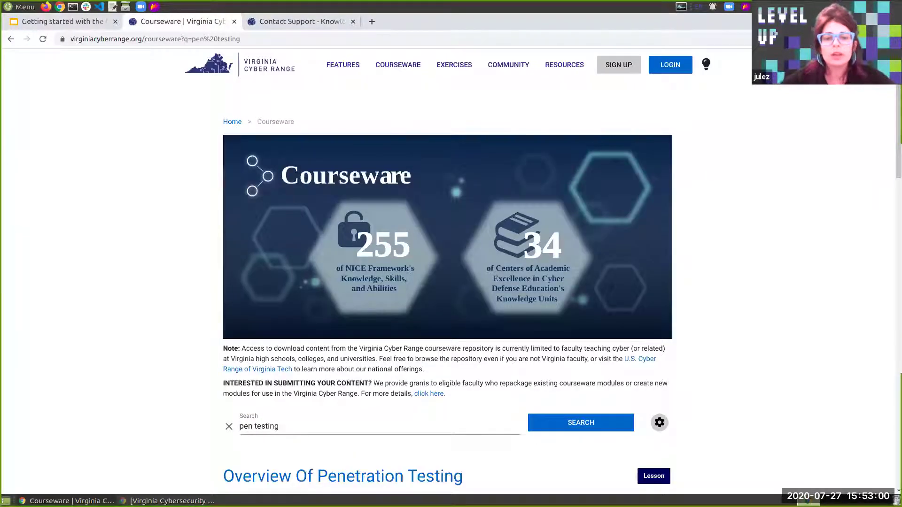
scroll(574, 404, down, 1)
scroll(573, 404, down, 4)
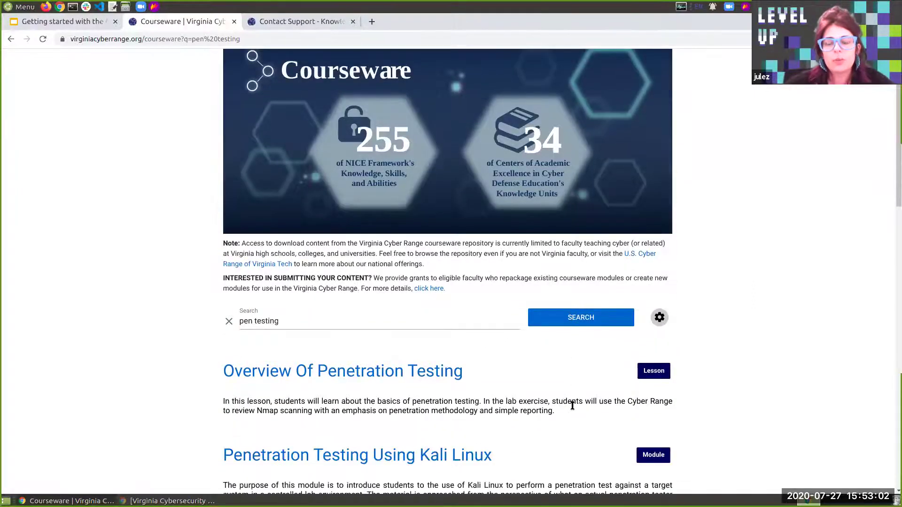
scroll(620, 385, down, 2)
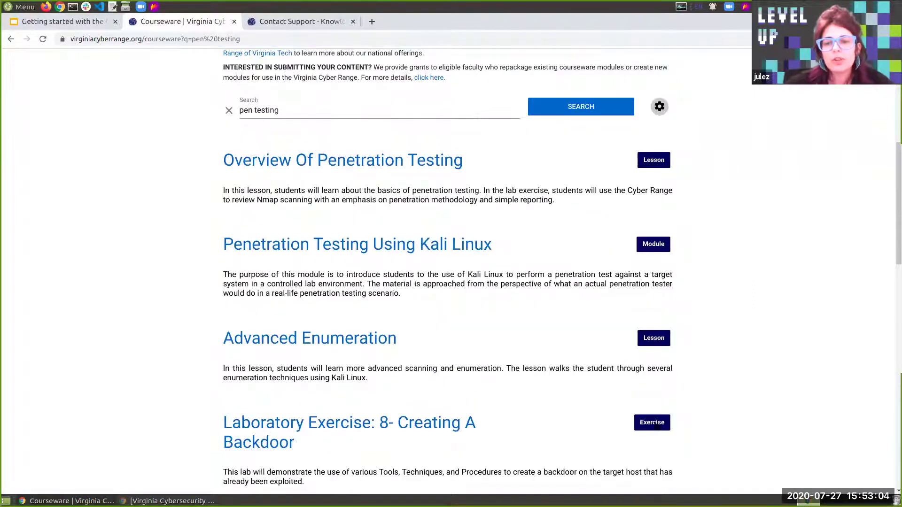
scroll(466, 399, up, 2)
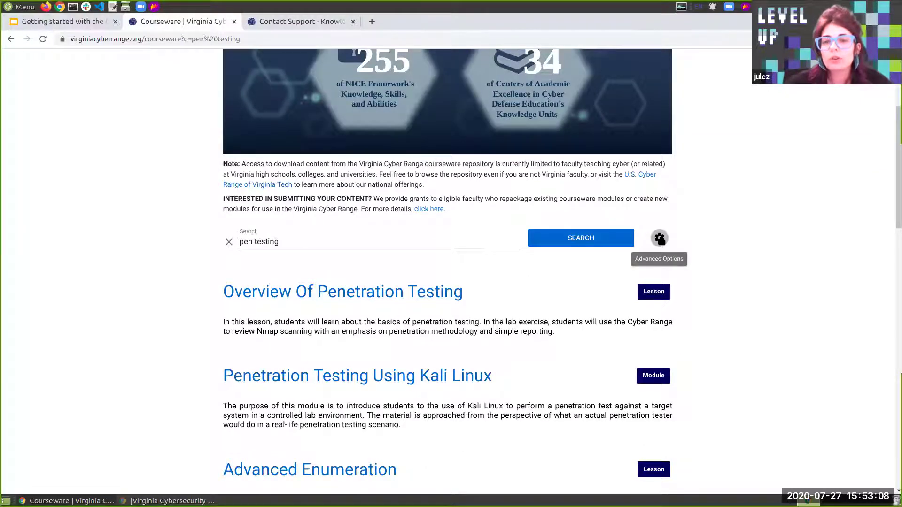
click(659, 239)
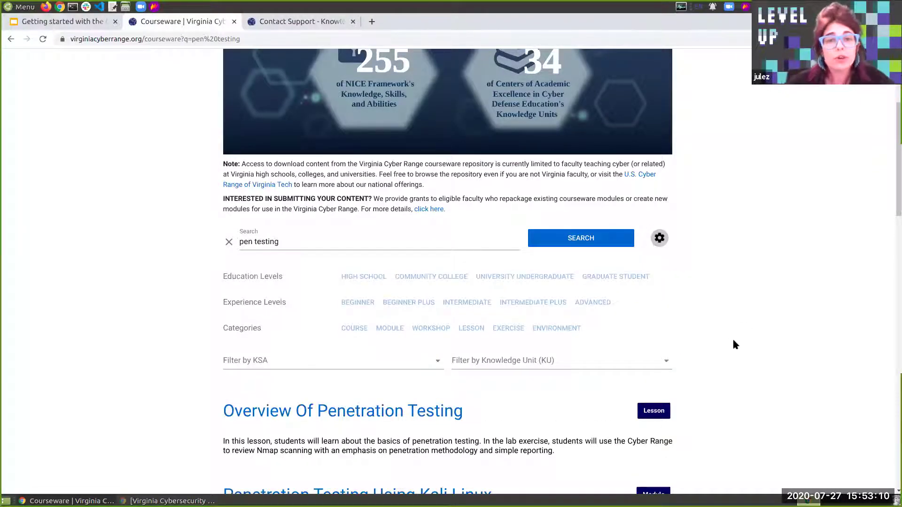
click(421, 279)
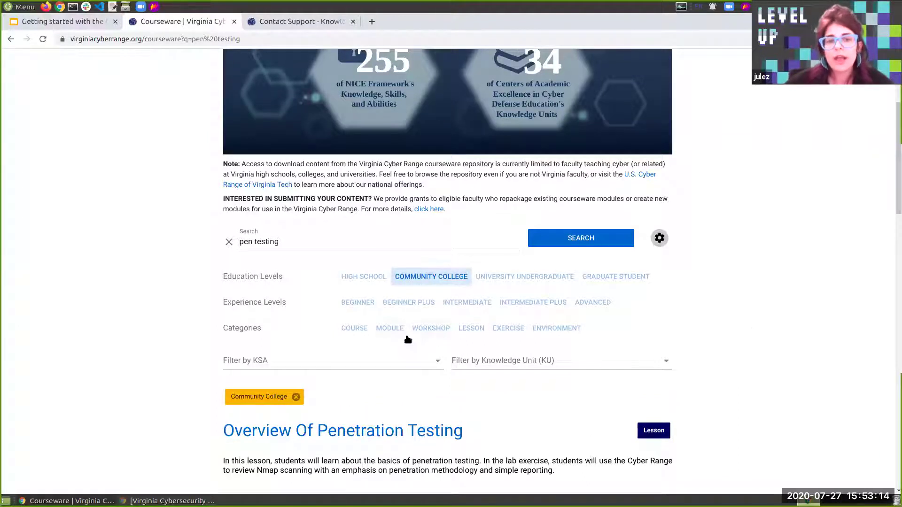
click(482, 332)
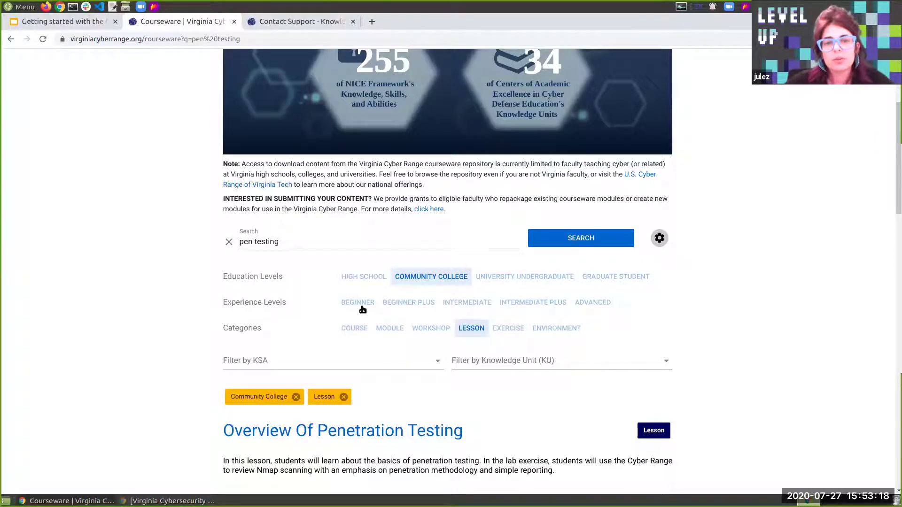
click(360, 306)
click(535, 235)
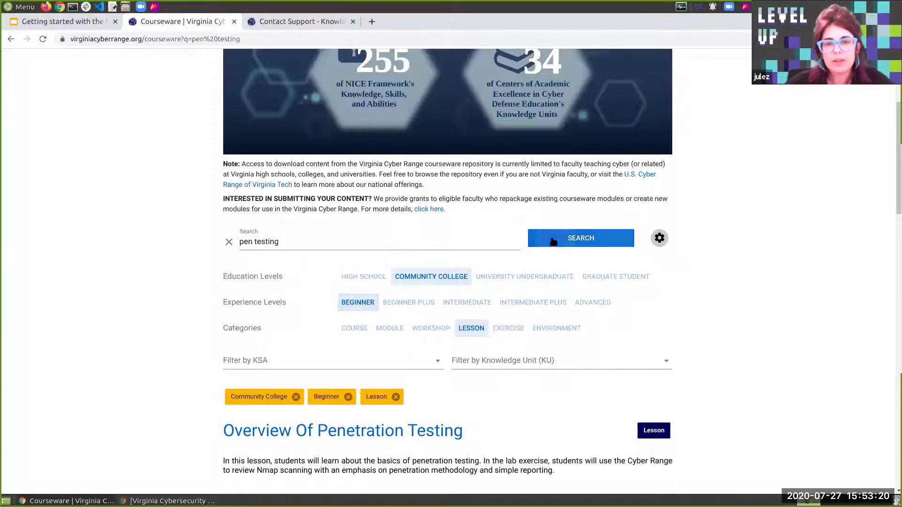
scroll(698, 367, down, 5)
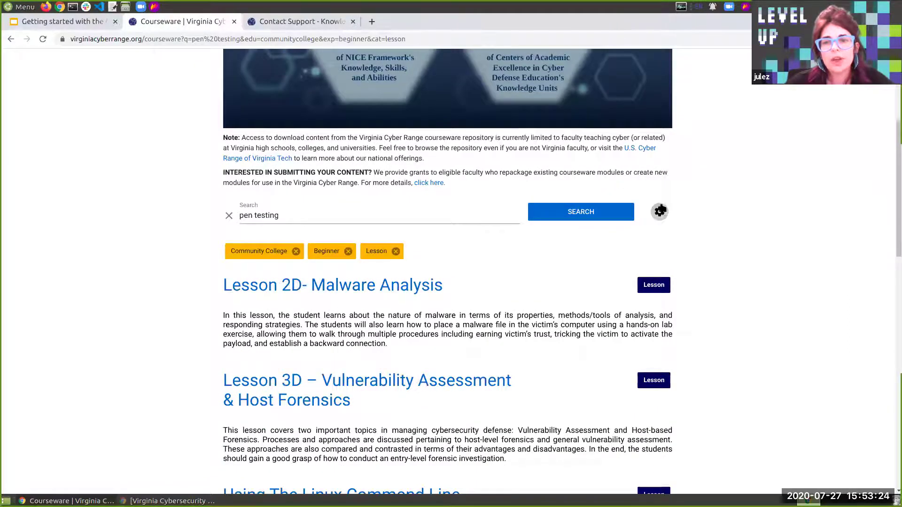
click(659, 211)
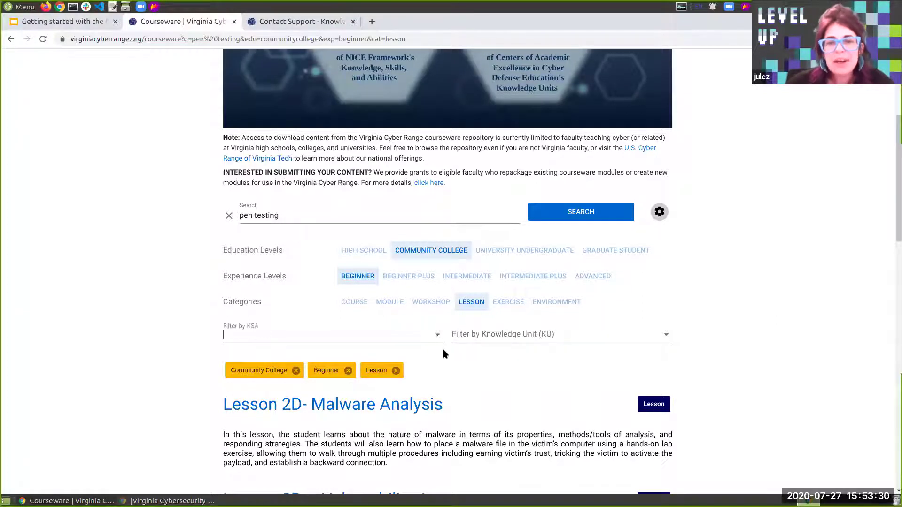
click(438, 336)
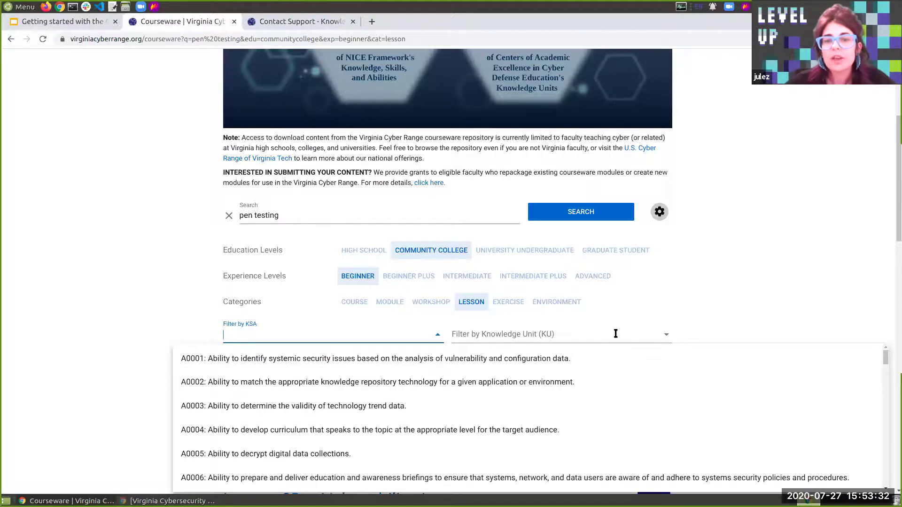
click(666, 334)
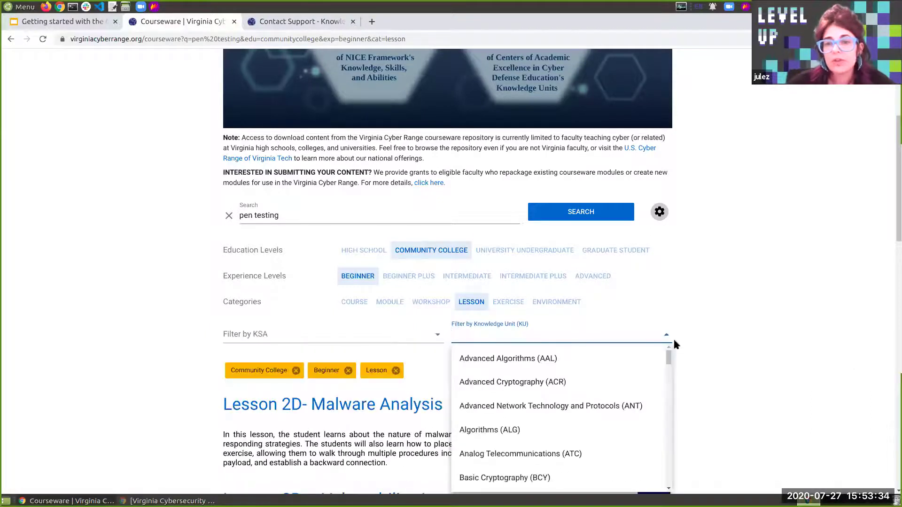
click(328, 214)
click(227, 215)
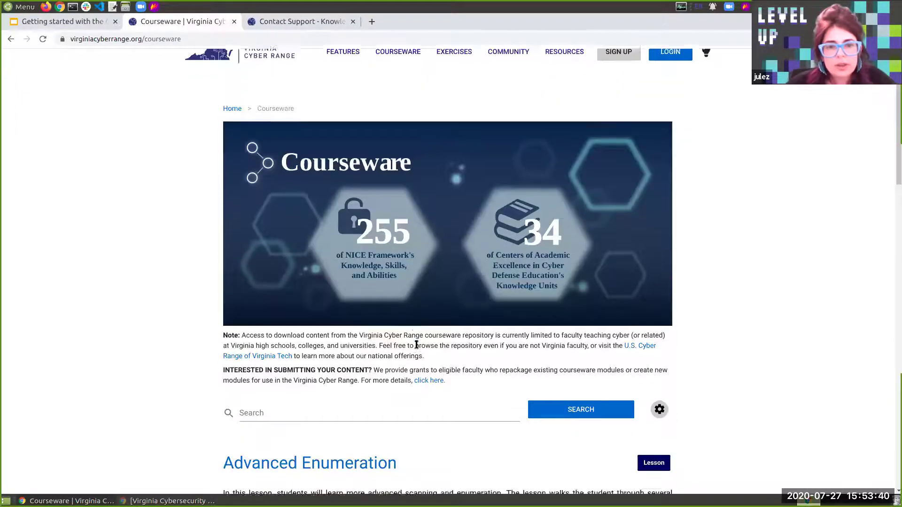
Search the site for 'cyber basics'
scroll(414, 345, down, 3)
click(404, 346)
text(c)
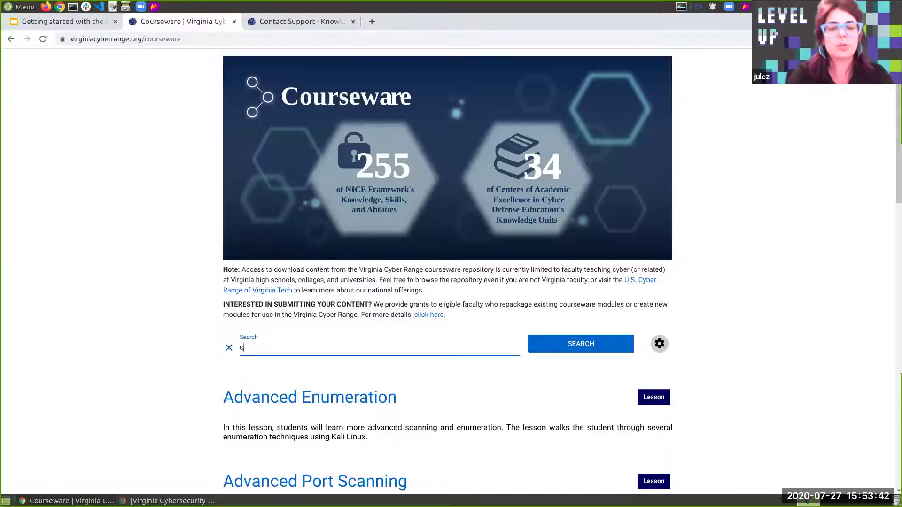
text(yber basics)
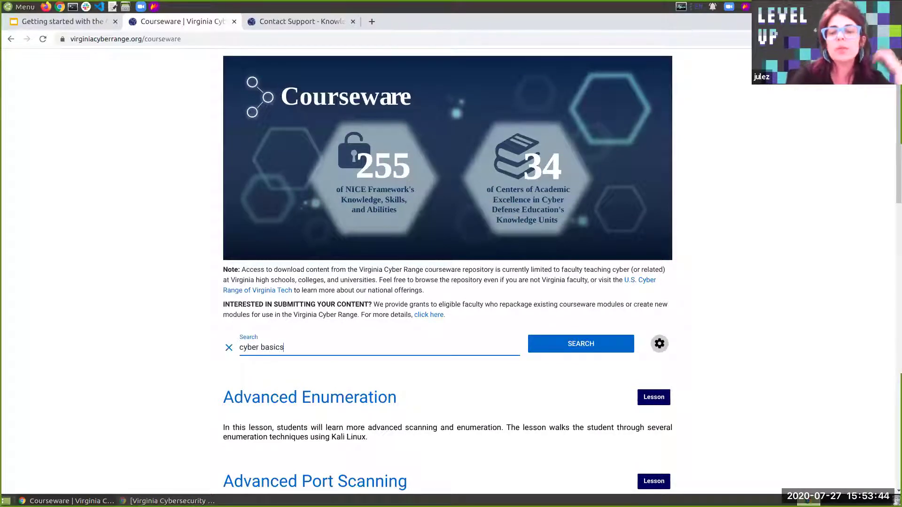
key(Return)
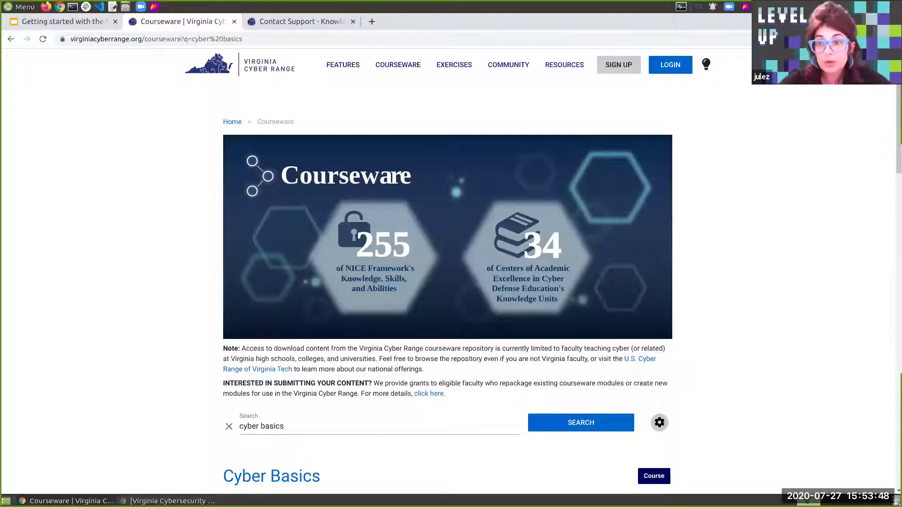
Open the Cyber Basics course page from the results and scroll through Modules 0–6
scroll(672, 343, down, 2)
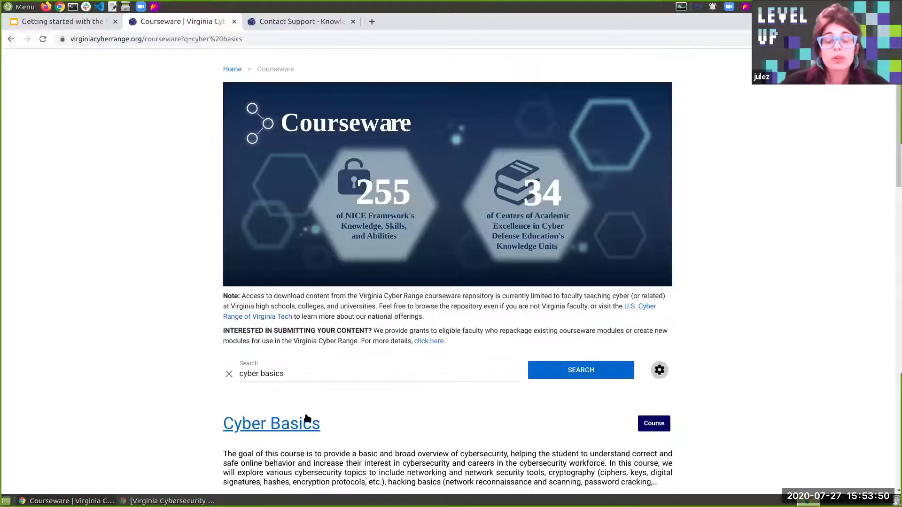
scroll(303, 405, down, 3)
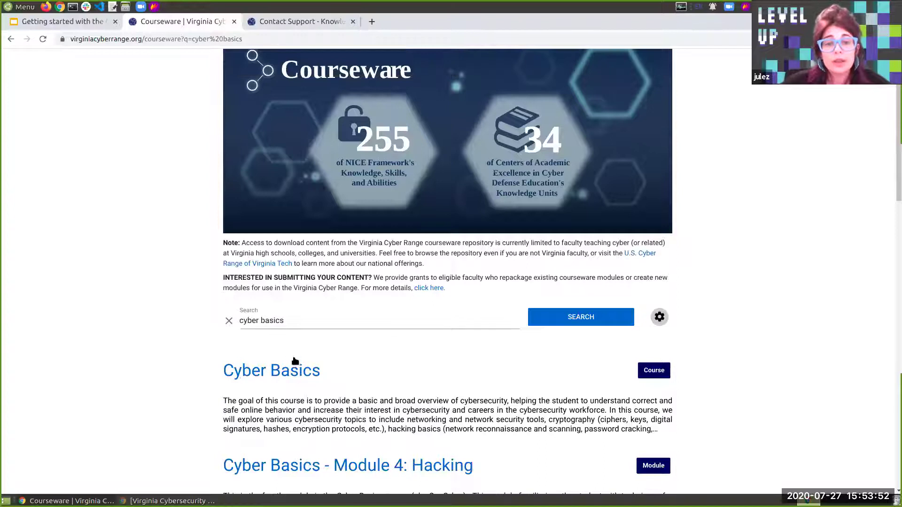
click(296, 370)
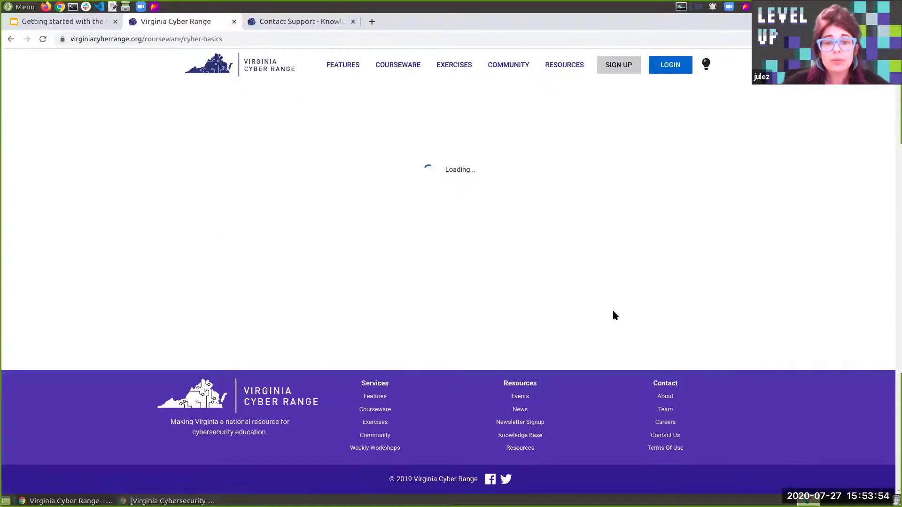
scroll(593, 302, down, 2)
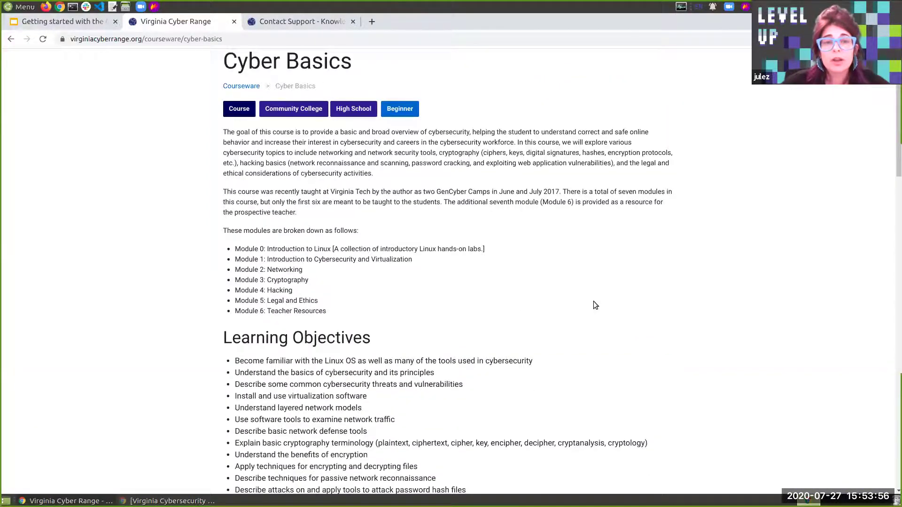
scroll(591, 305, down, 5)
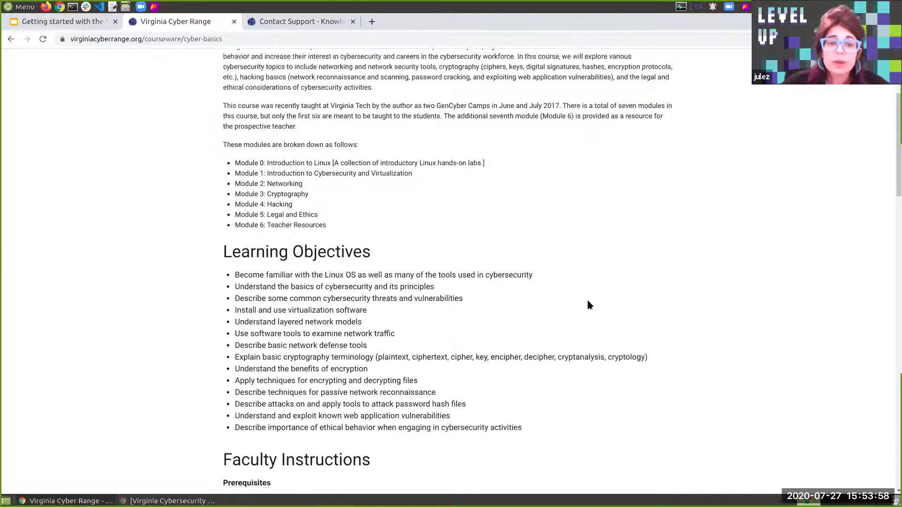
scroll(589, 306, down, 8)
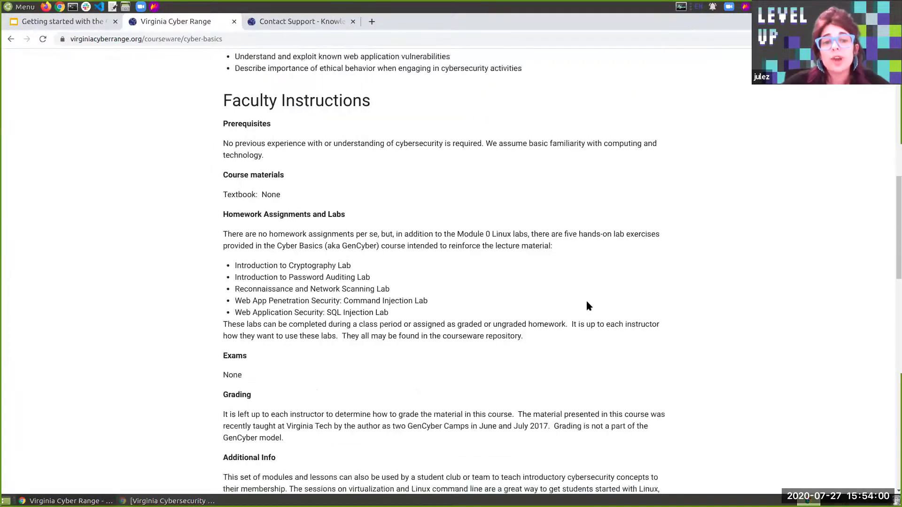
scroll(587, 306, down, 6)
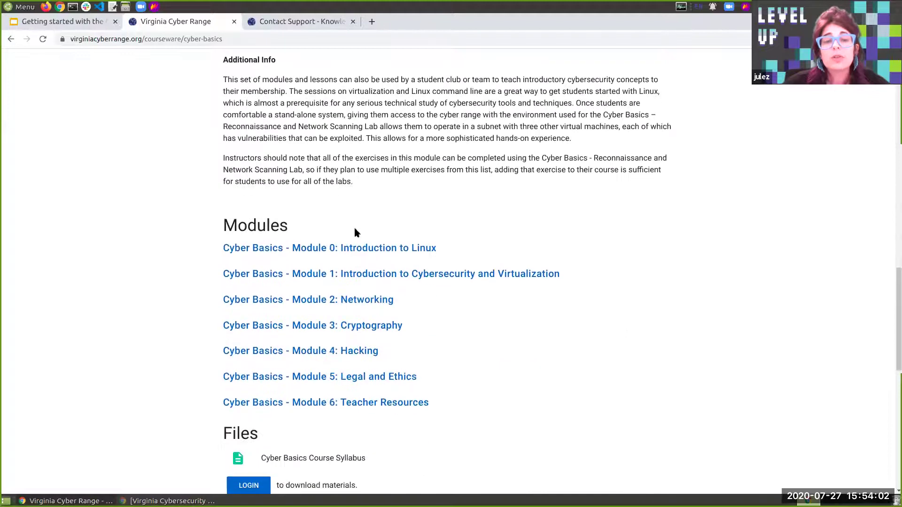
scroll(312, 346, down, 2)
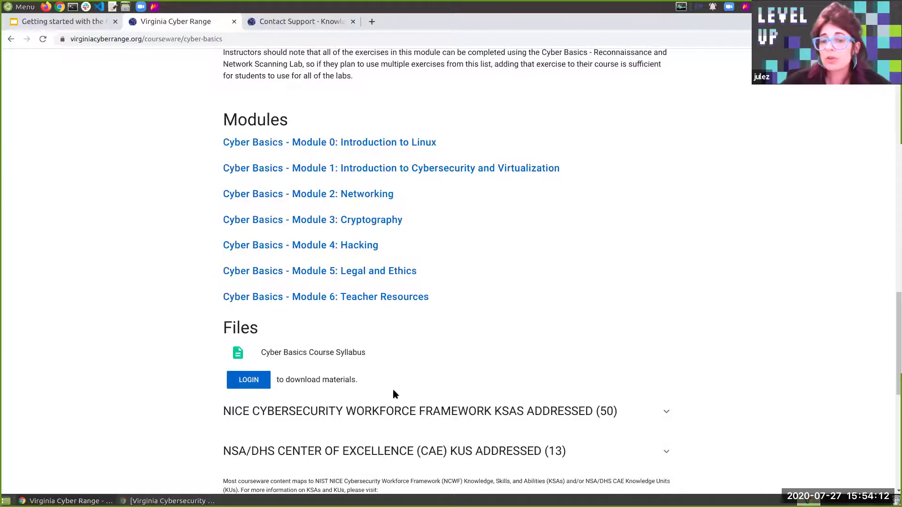
scroll(420, 392, down, 5)
scroll(421, 390, up, 6)
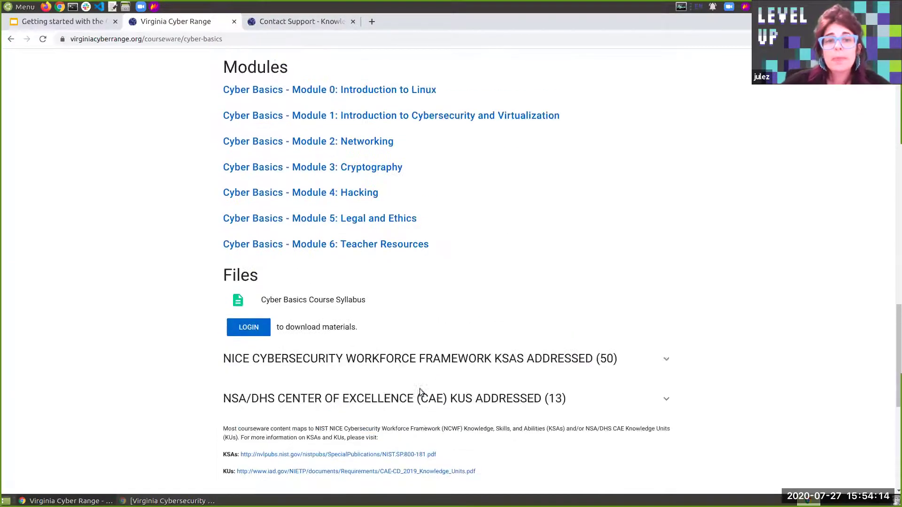
Open Module 0: Introduction to Linux and expand its NICE KSAs and NSA/DHS KUs sections
click(367, 173)
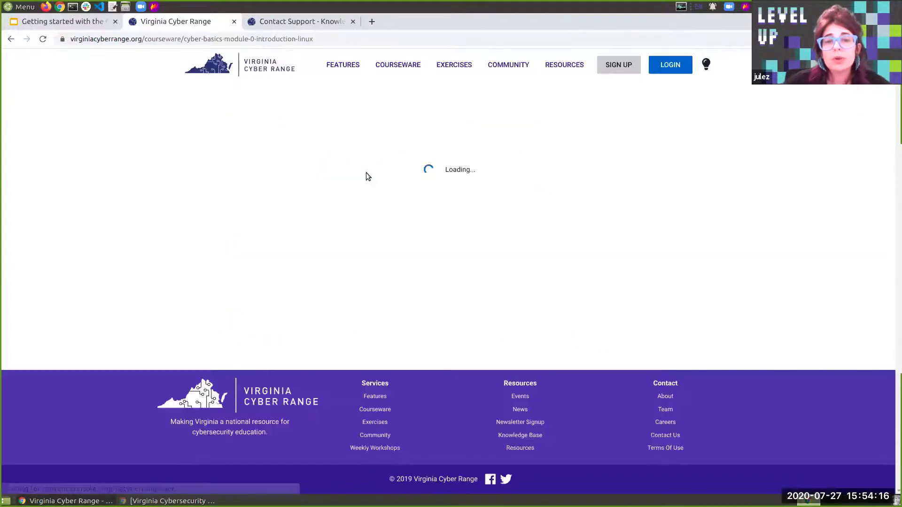
scroll(493, 346, down, 5)
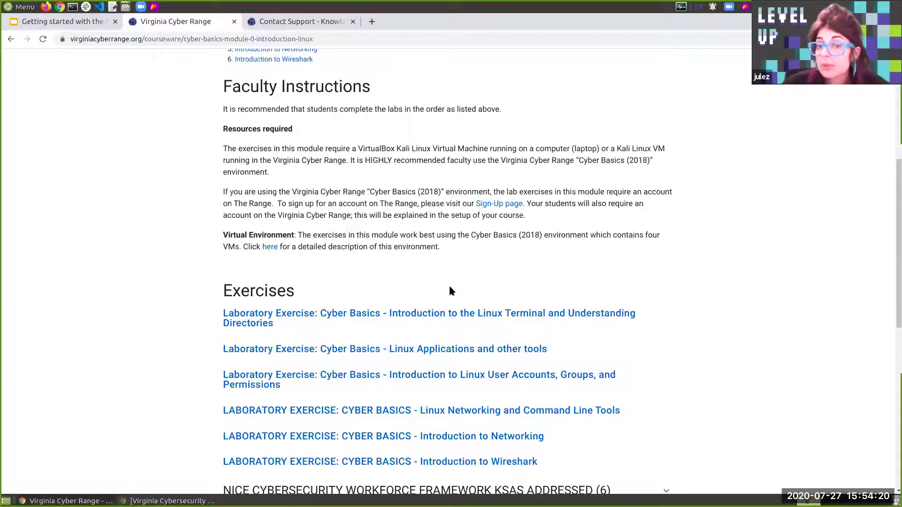
scroll(479, 338, down, 2)
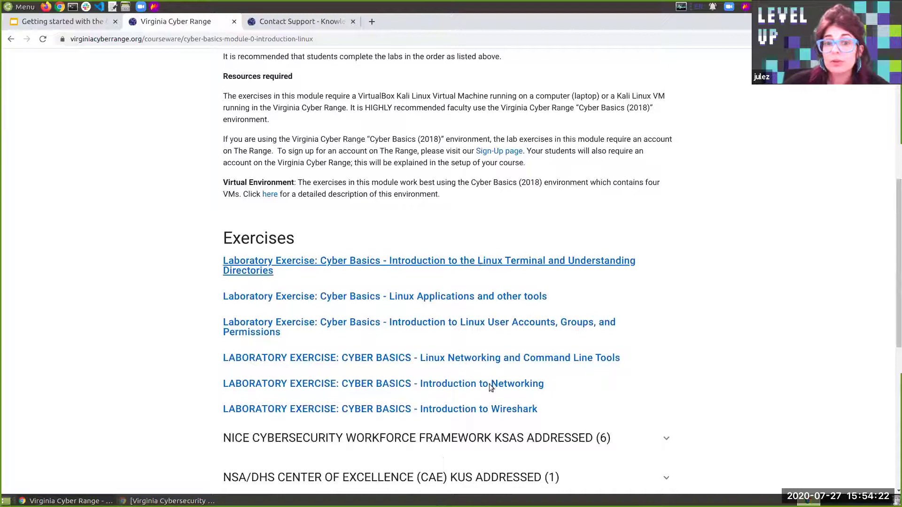
scroll(493, 388, down, 2)
click(569, 385)
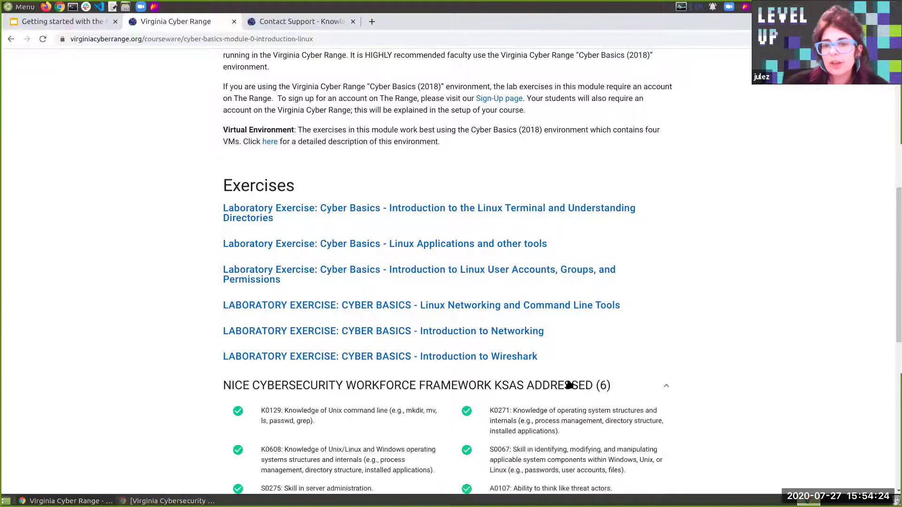
scroll(568, 387, down, 4)
click(525, 417)
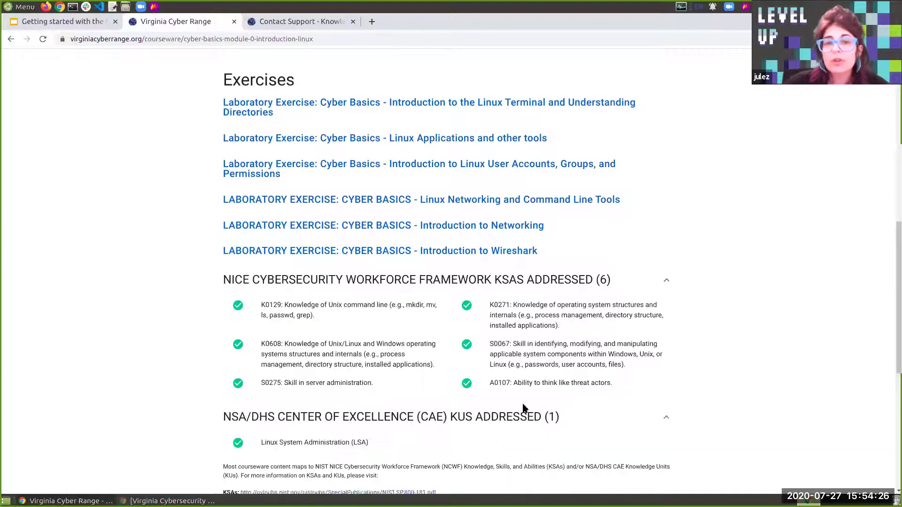
scroll(521, 378, up, 10)
Open the Linux Terminal lab exercise and go to the LOGIN page
click(517, 366)
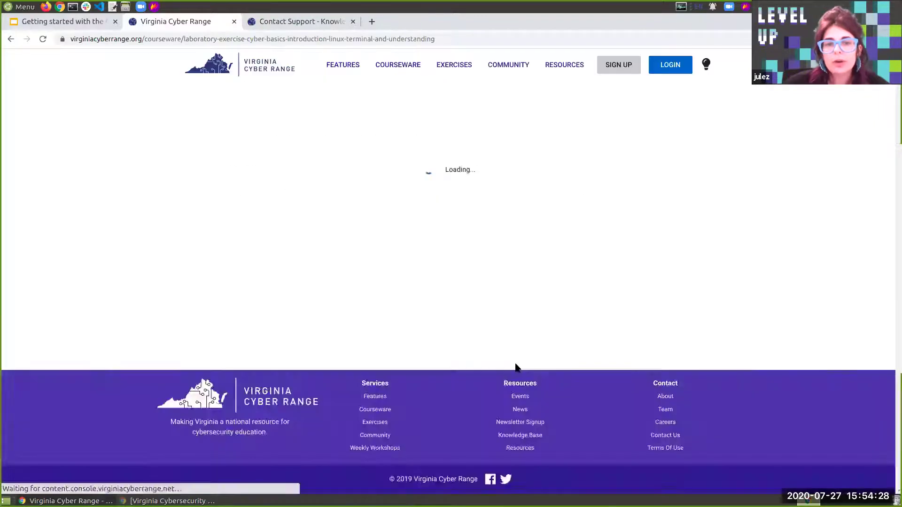
scroll(519, 367, down, 6)
scroll(520, 368, up, 1)
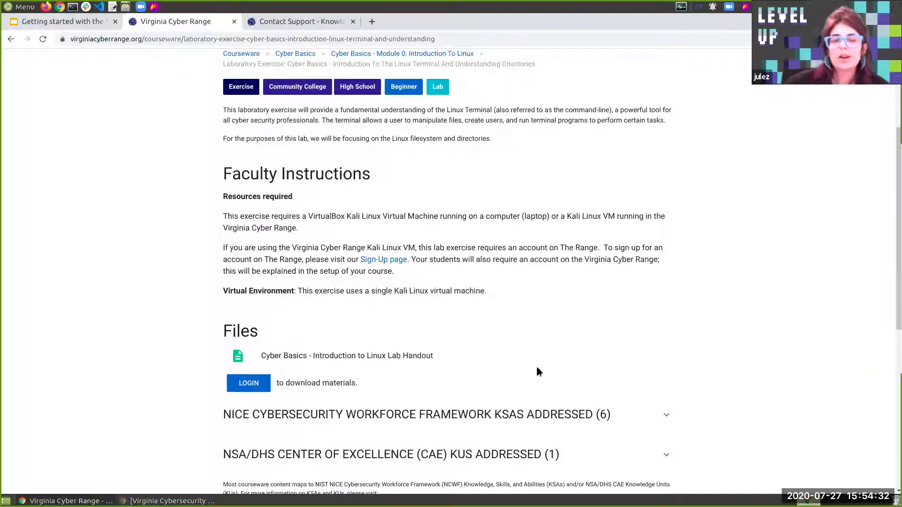
click(257, 383)
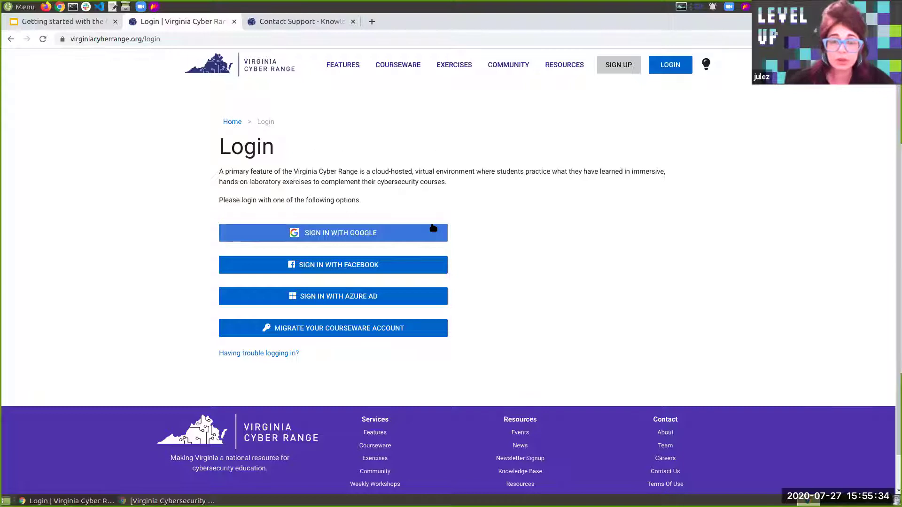
Sign in with the instructor's Google account and download the Introduction to Linux Lab Handout
click(433, 227)
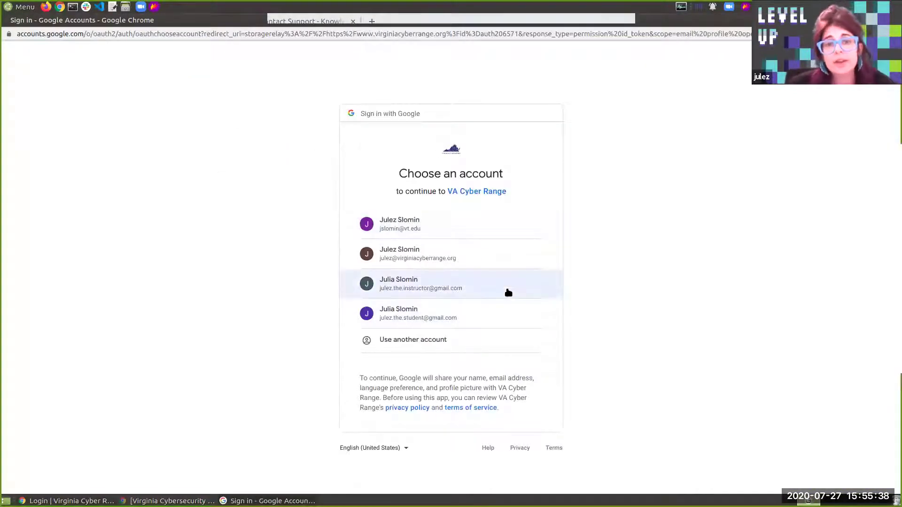
click(507, 289)
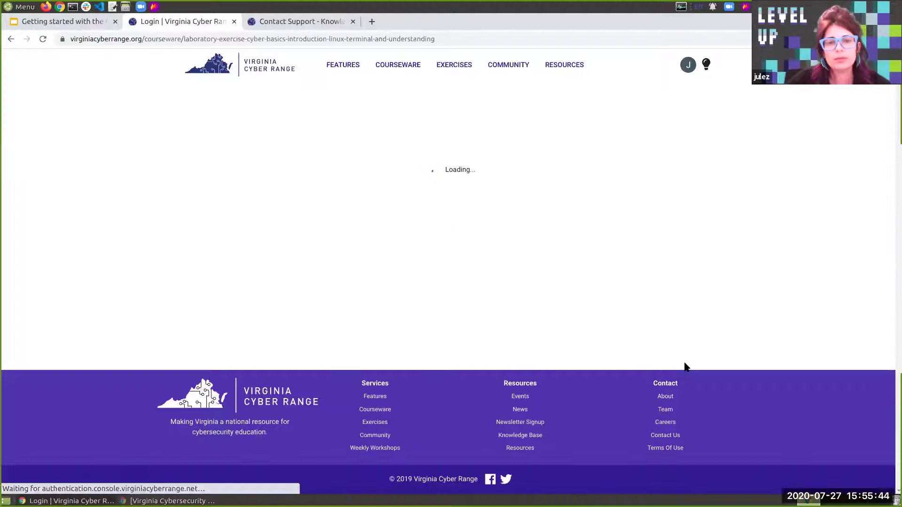
scroll(533, 306, down, 5)
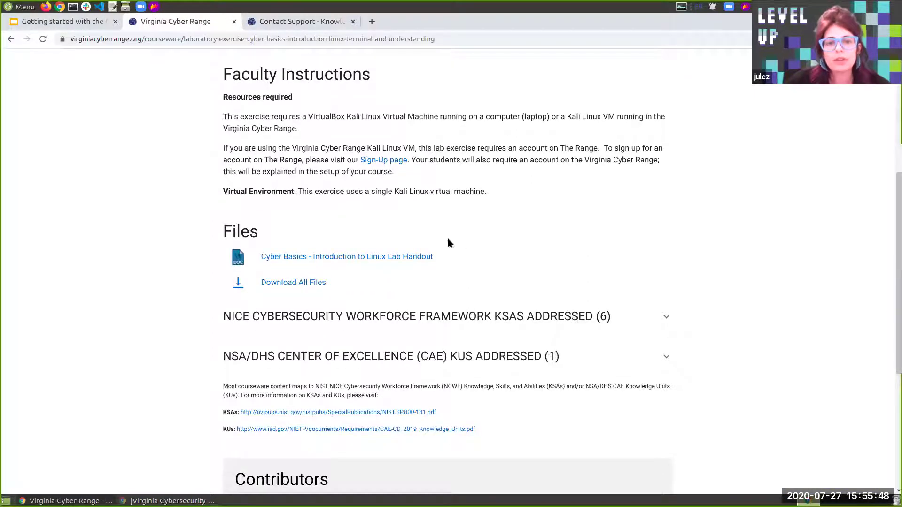
click(396, 256)
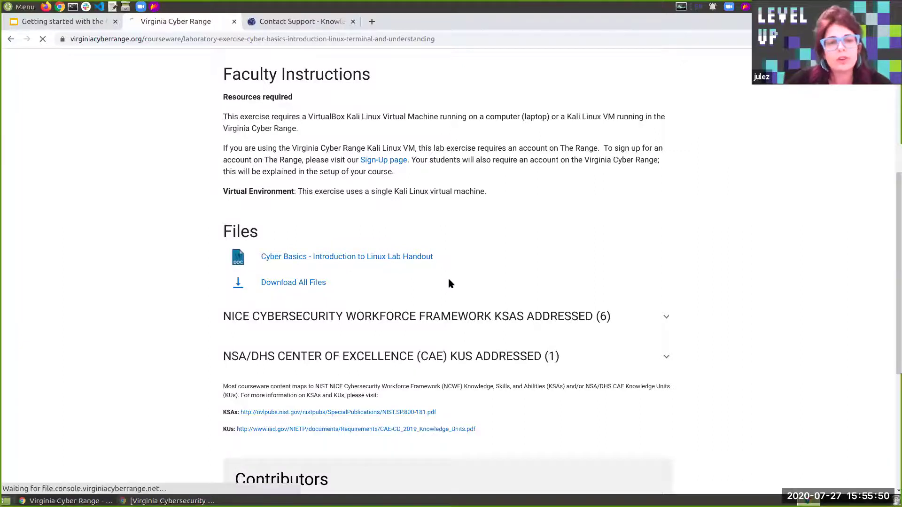
Save the Introduction to Linux handout, view it in LibreOffice Writer, then close it
click(634, 354)
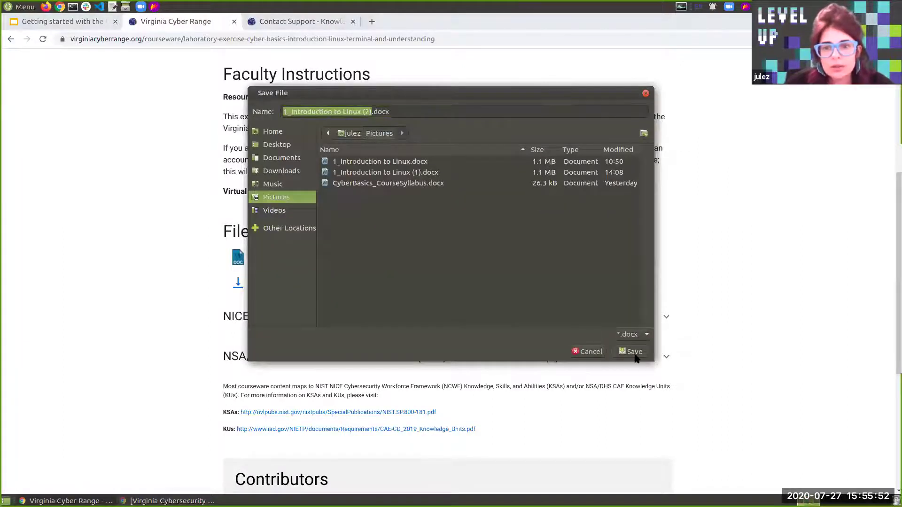
click(61, 483)
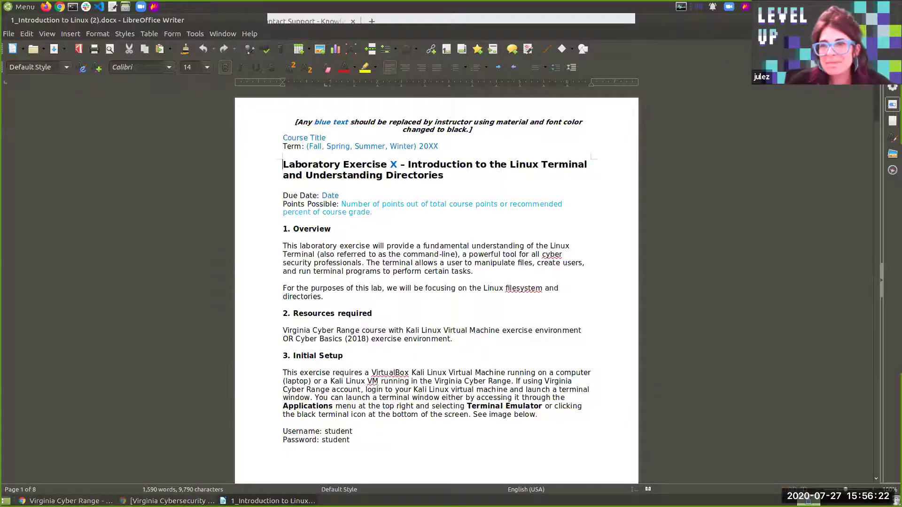
click(893, 20)
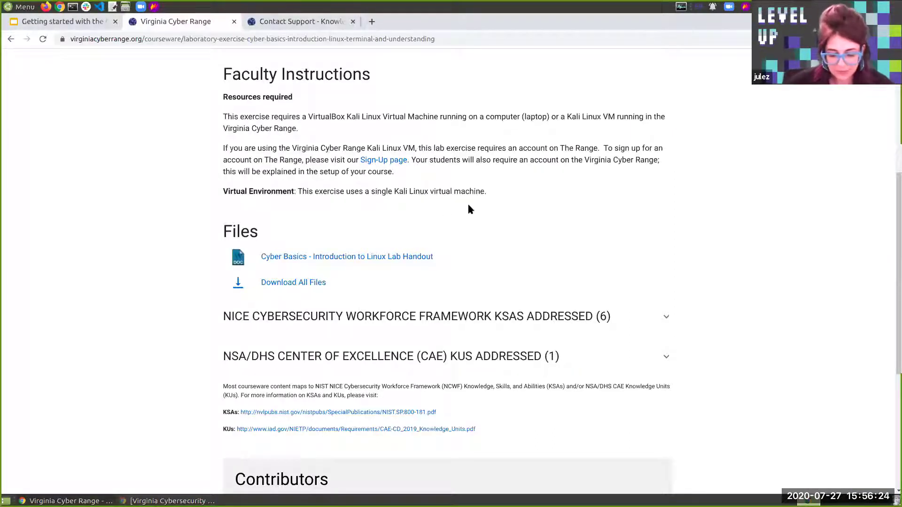
Go home via the Virginia Cyber Range logo, then enter the console through EXERCISES
scroll(469, 209, up, 3)
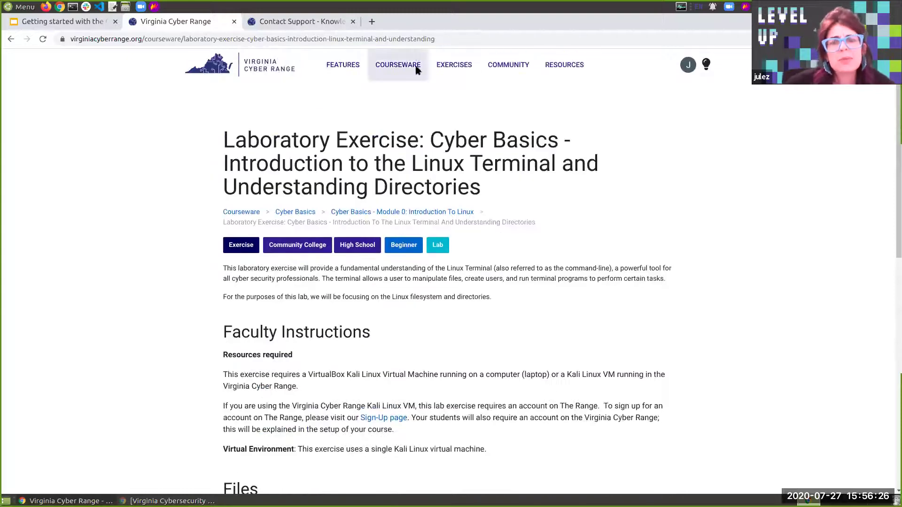
click(207, 71)
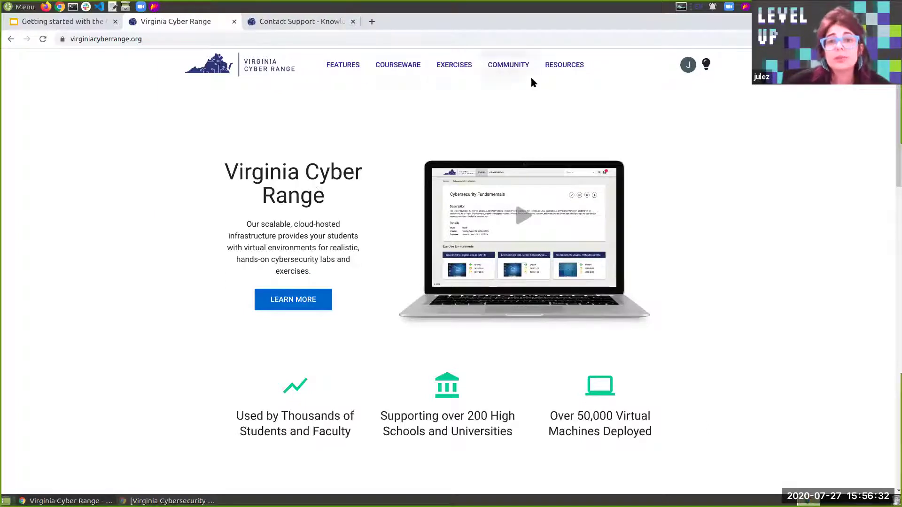
click(454, 66)
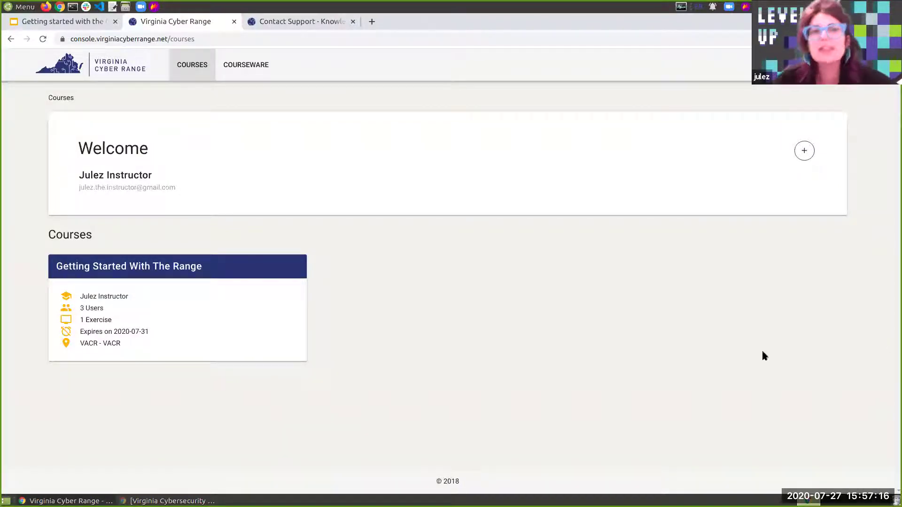
Start a new course request, leave name and description empty, and set School to VACR : VACR
click(805, 160)
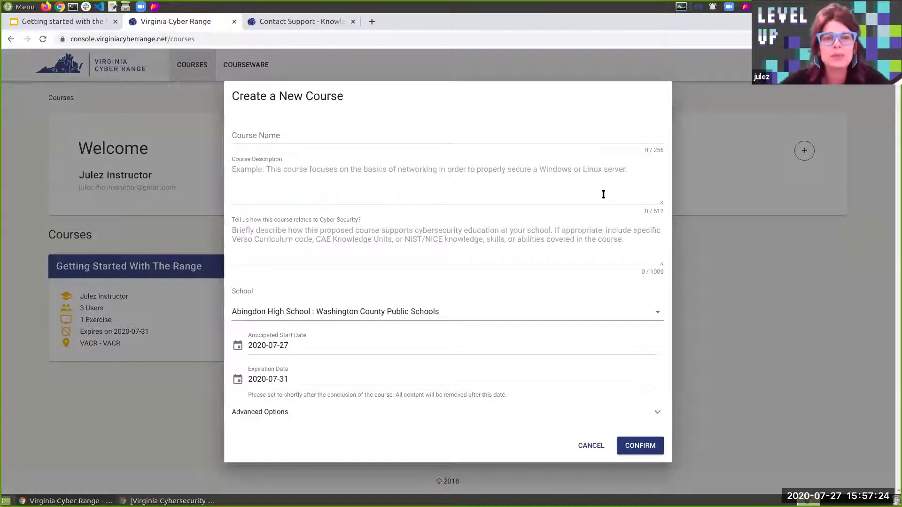
click(287, 136)
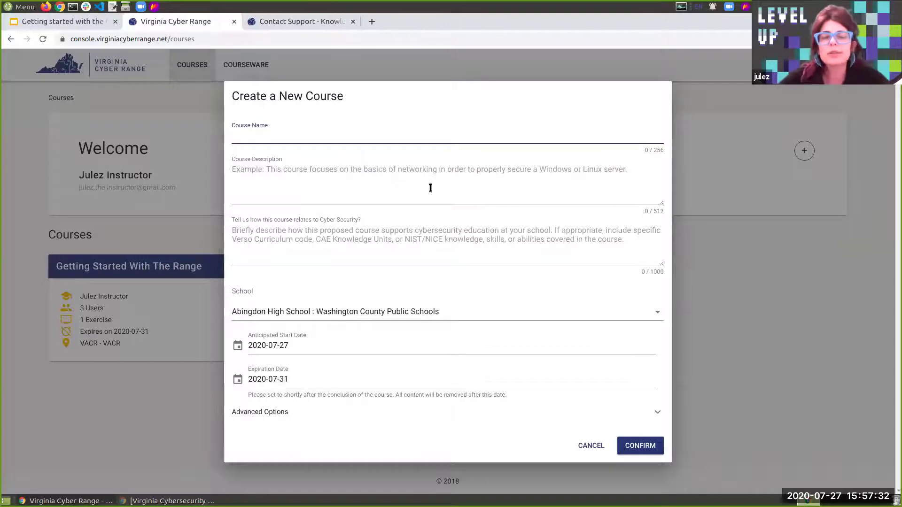
click(301, 178)
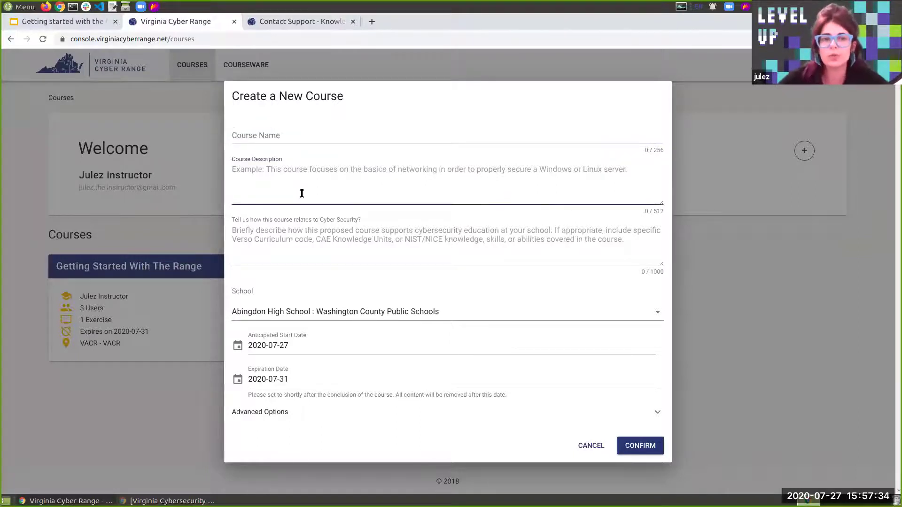
click(322, 235)
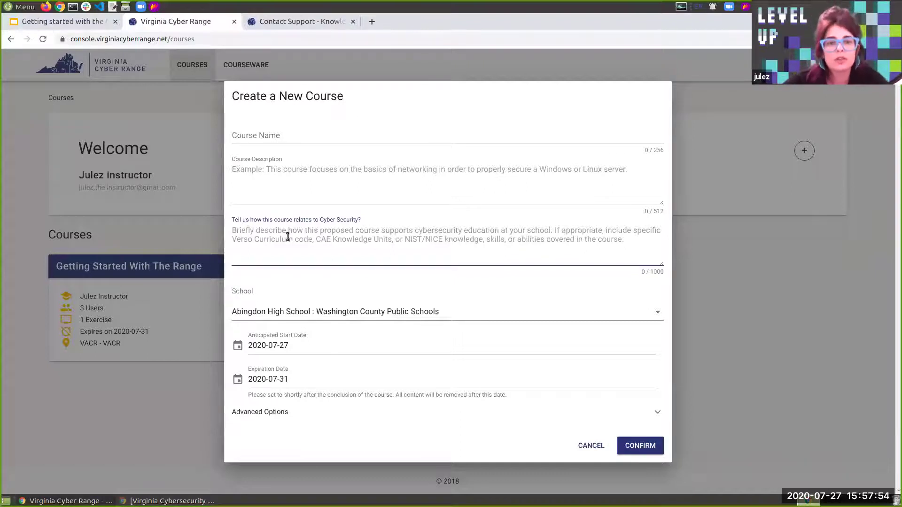
click(639, 318)
scroll(638, 316, down, 20)
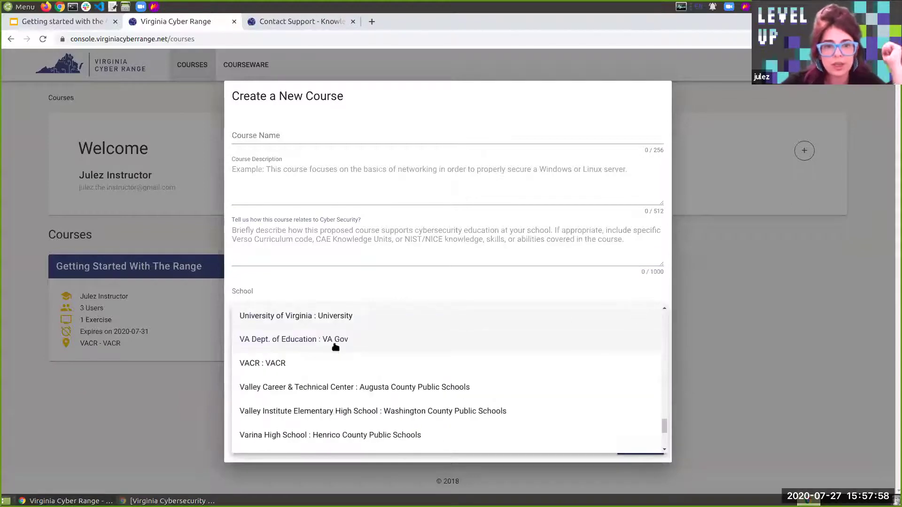
click(362, 362)
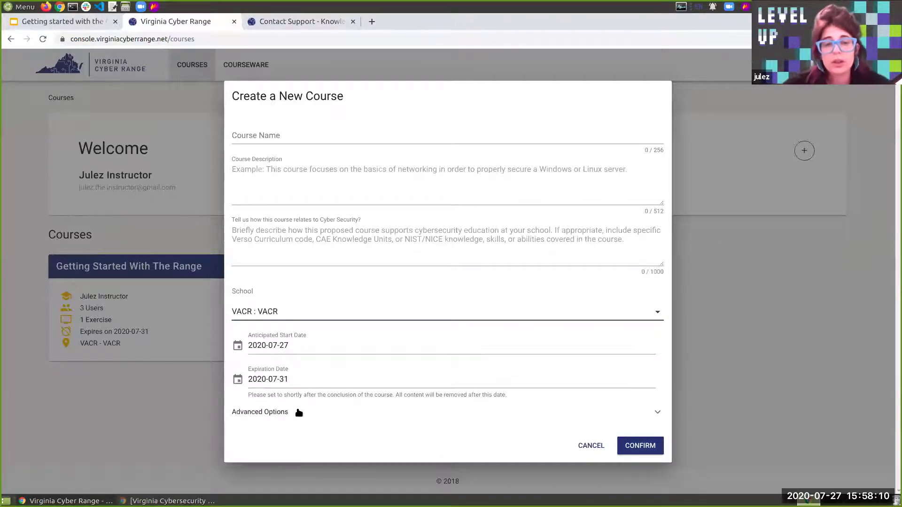
Expand Advanced Options to review the invitation email subject and body, then cancel the course request
click(267, 414)
scroll(336, 389, down, 4)
scroll(353, 399, up, 1)
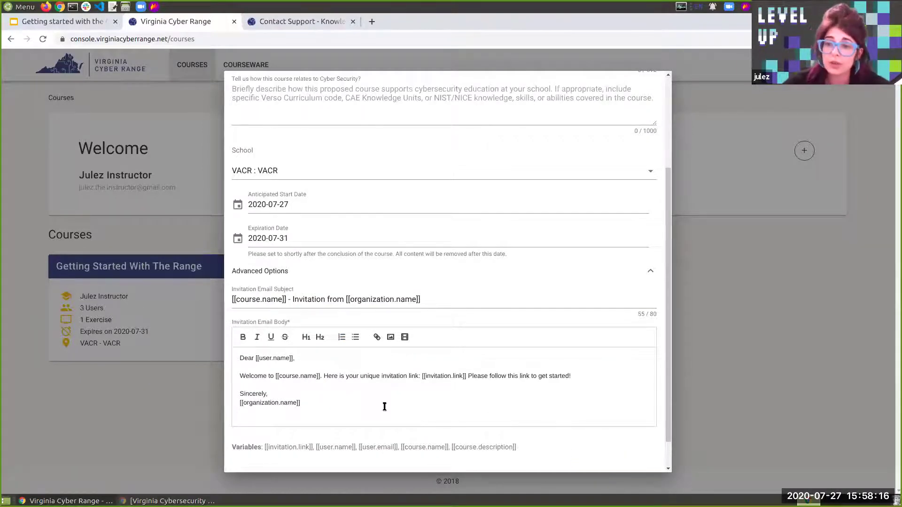
scroll(416, 406, down, 1)
scroll(418, 405, up, 1)
scroll(419, 405, down, 1)
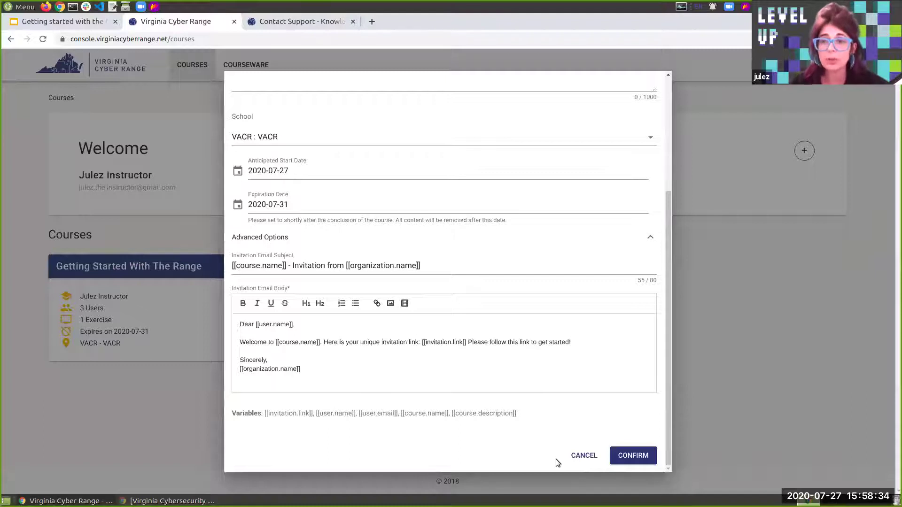
click(587, 457)
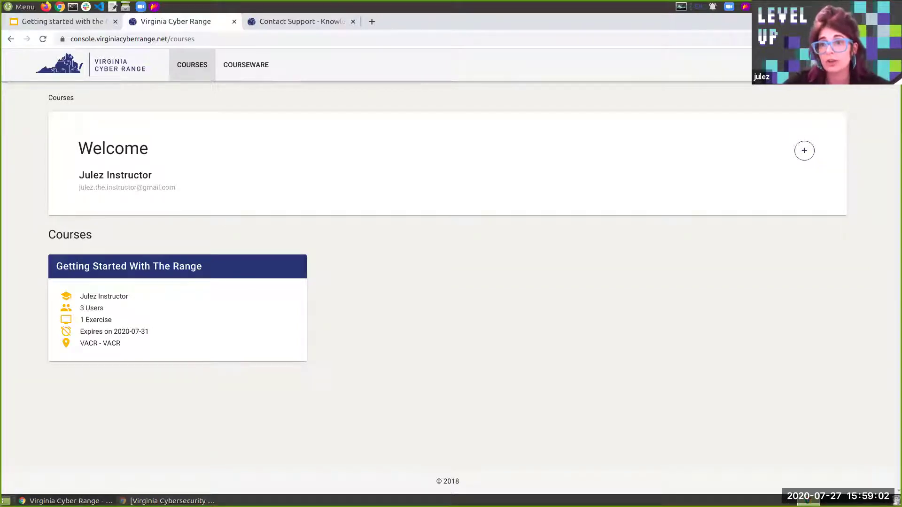
click(823, 64)
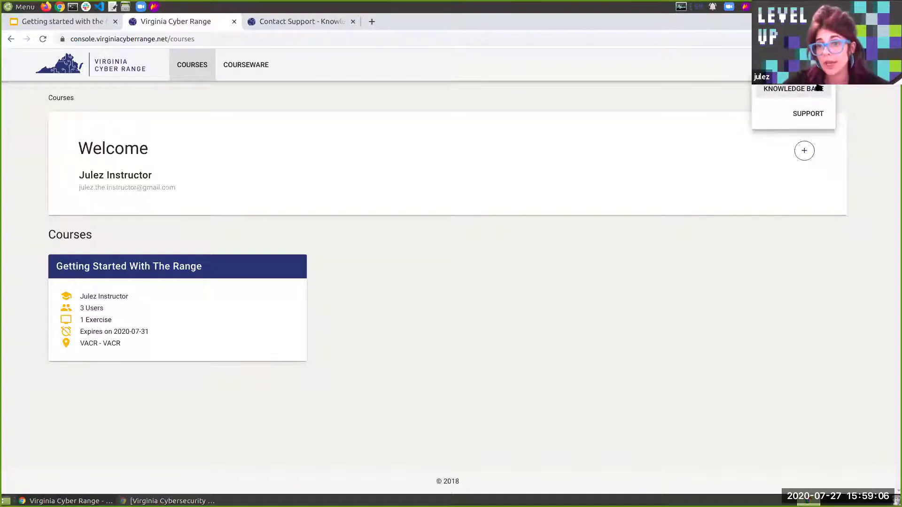
click(815, 114)
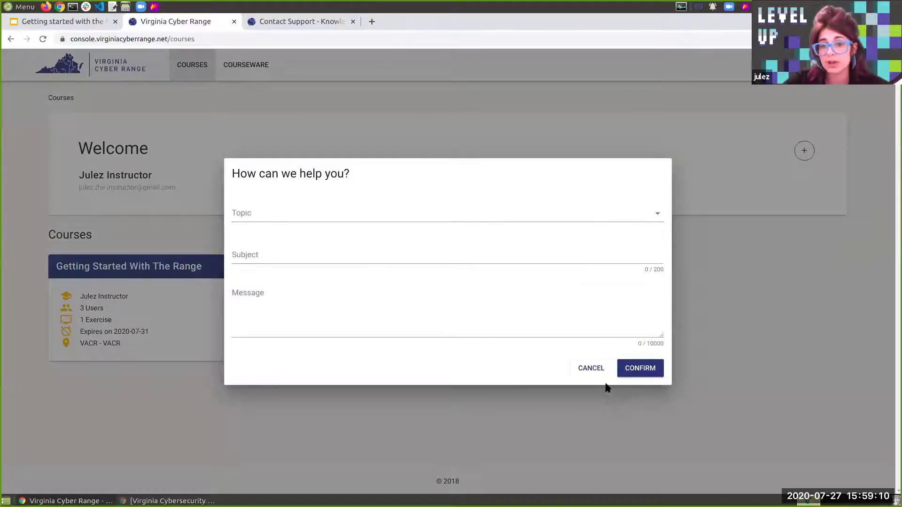
click(593, 368)
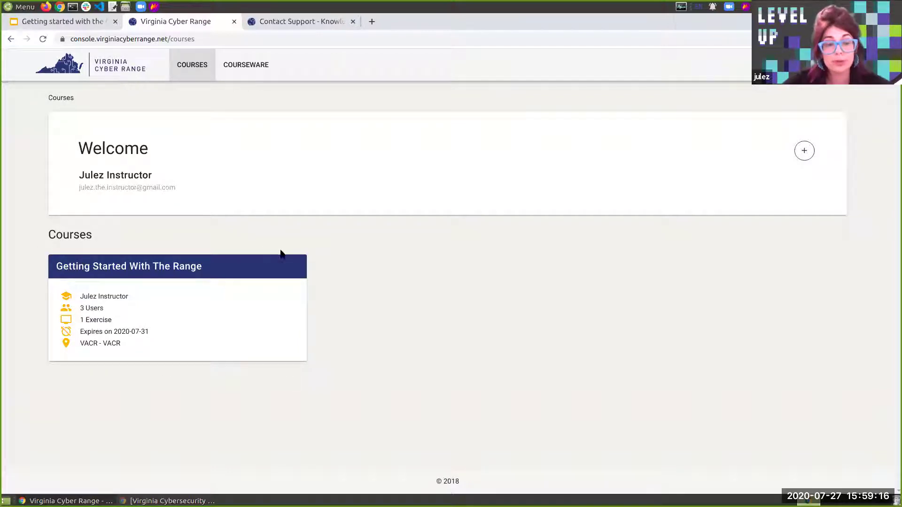
Open the Getting Started With The Range course card from the Courses page
click(255, 276)
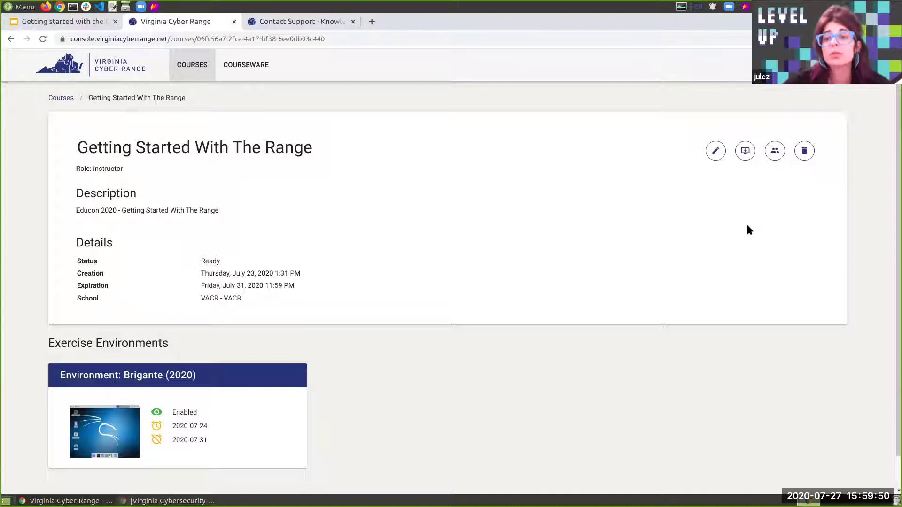
Add an exercise environment and choose Brigante (2020) from the Environment list
click(744, 152)
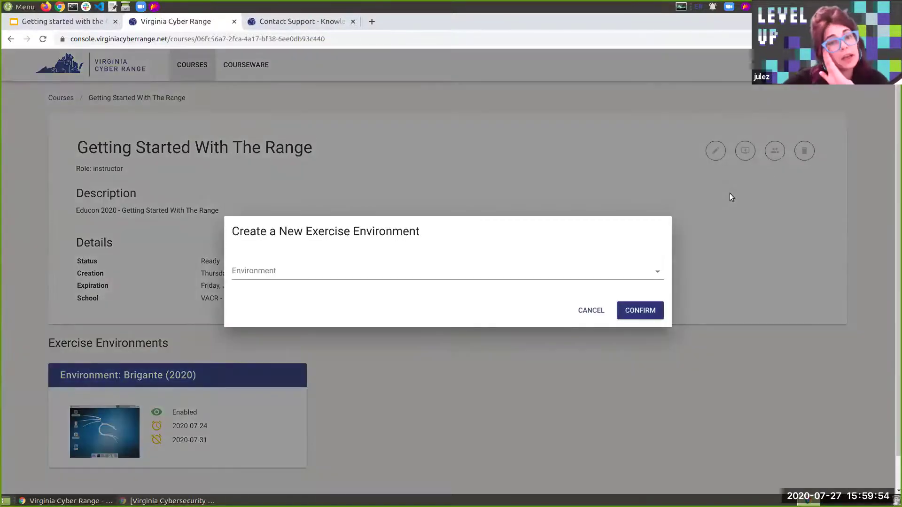
click(655, 274)
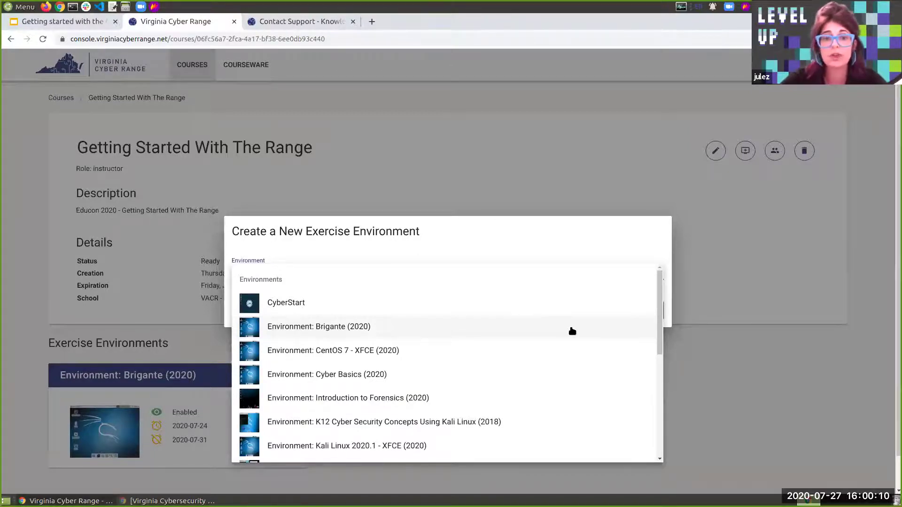
scroll(572, 331, down, 5)
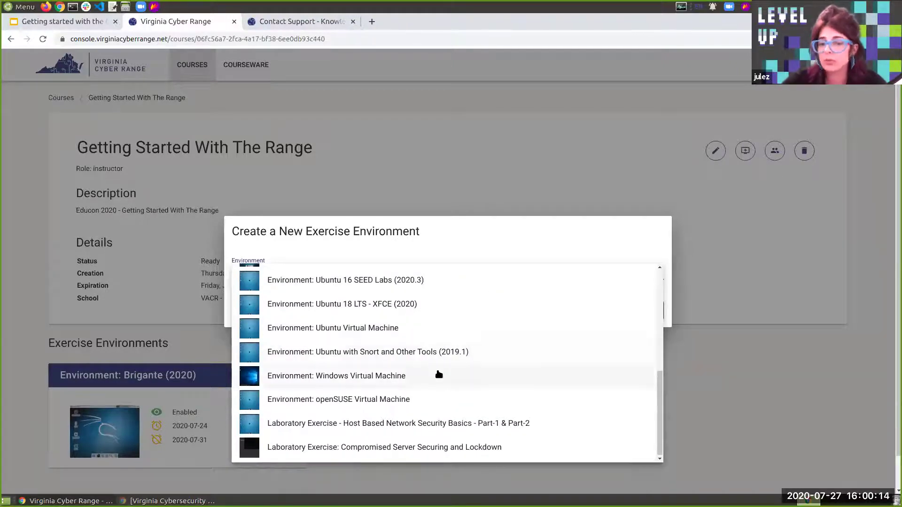
scroll(535, 377, up, 3)
scroll(536, 377, up, 3)
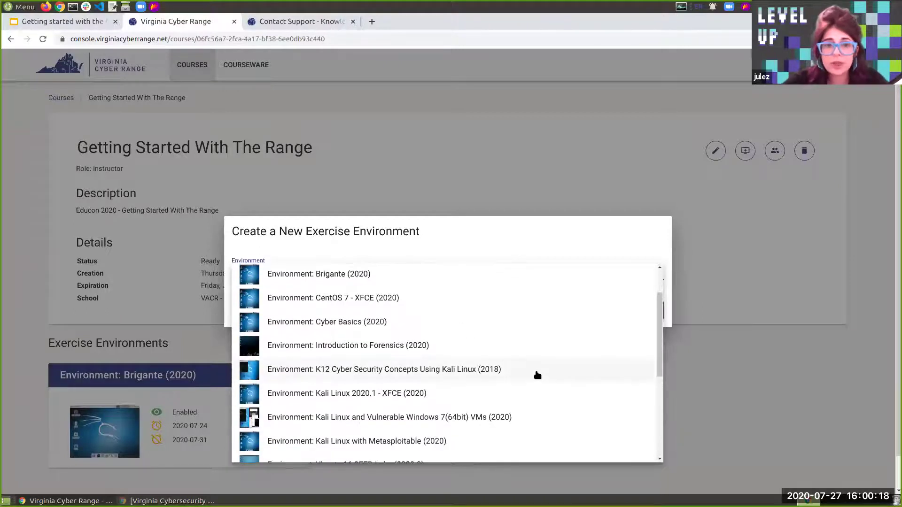
scroll(537, 375, up, 2)
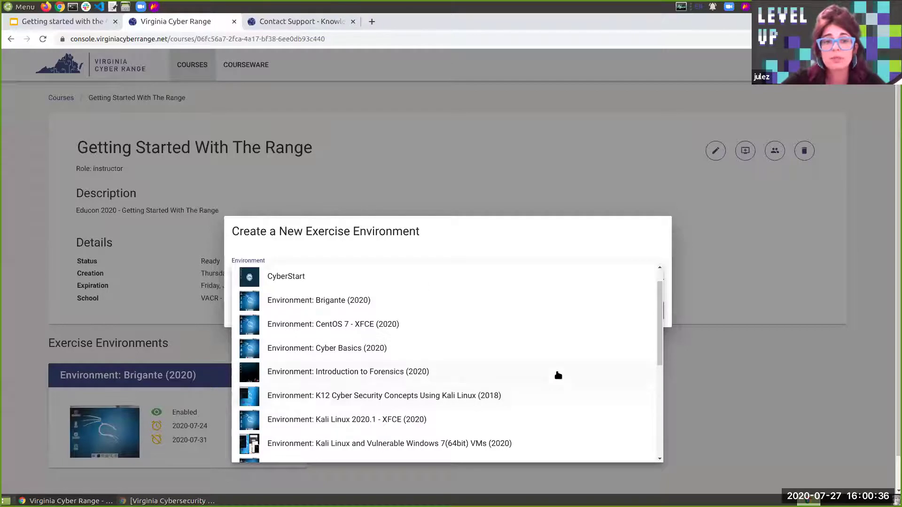
click(417, 301)
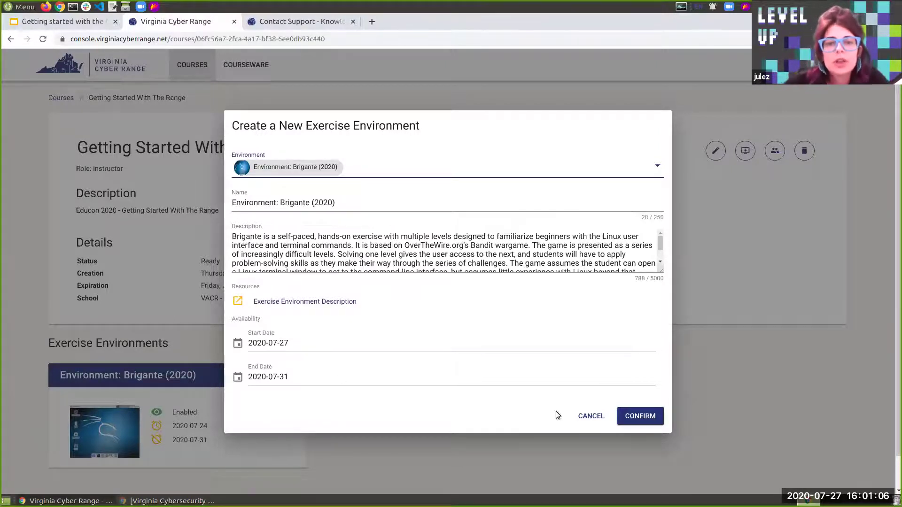
Open the Brigante environment description link in a new tab, then return and cancel the environment
drag(372, 300, 369, 334)
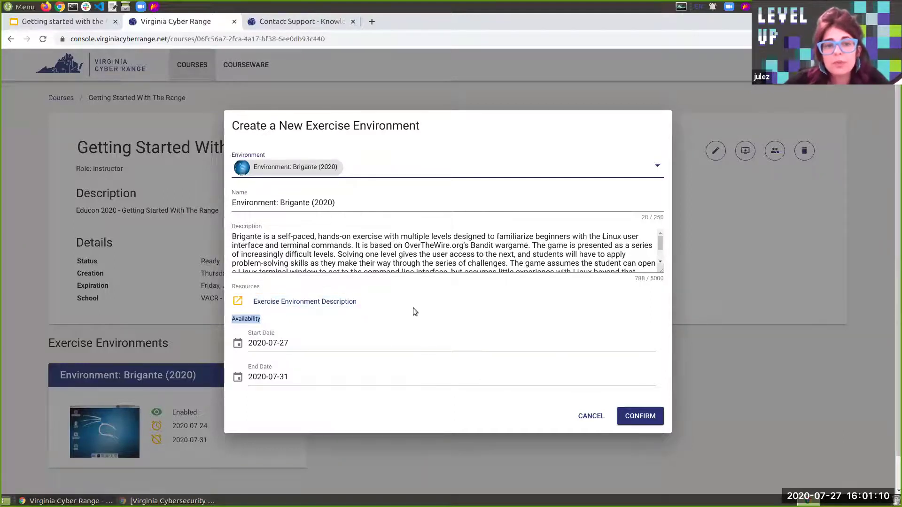
right_click(304, 306)
click(322, 310)
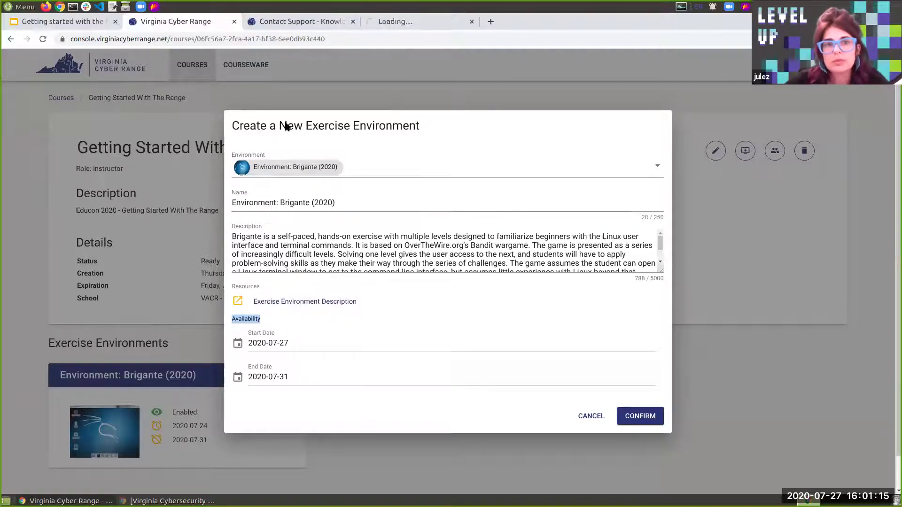
click(366, 27)
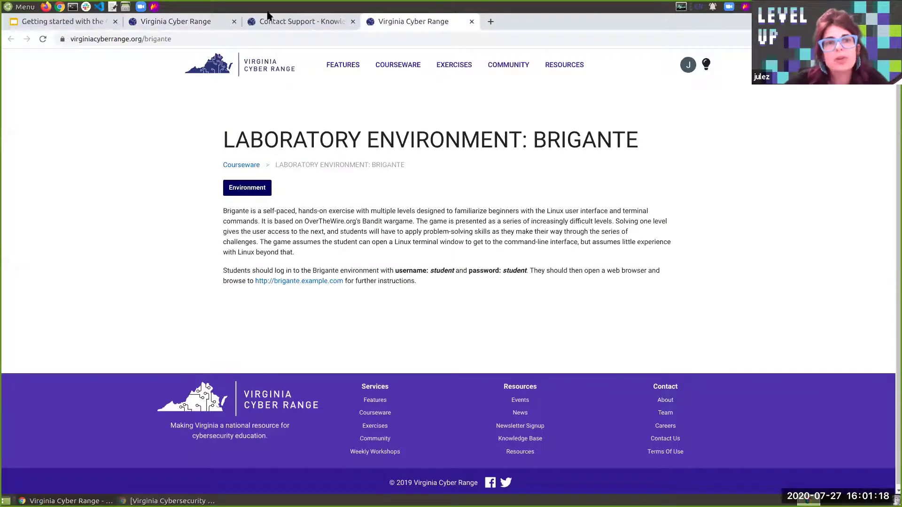
click(173, 23)
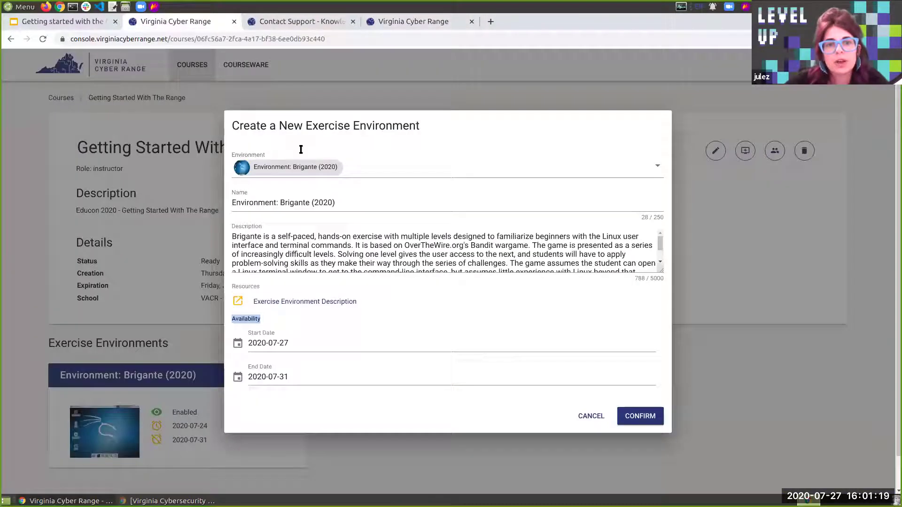
click(597, 425)
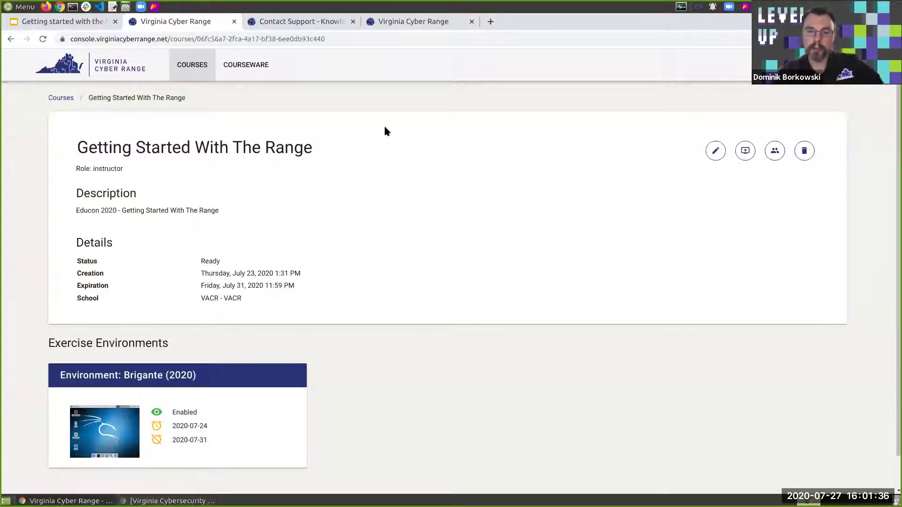
Restore the browser window from its maximized size
double_click(694, 24)
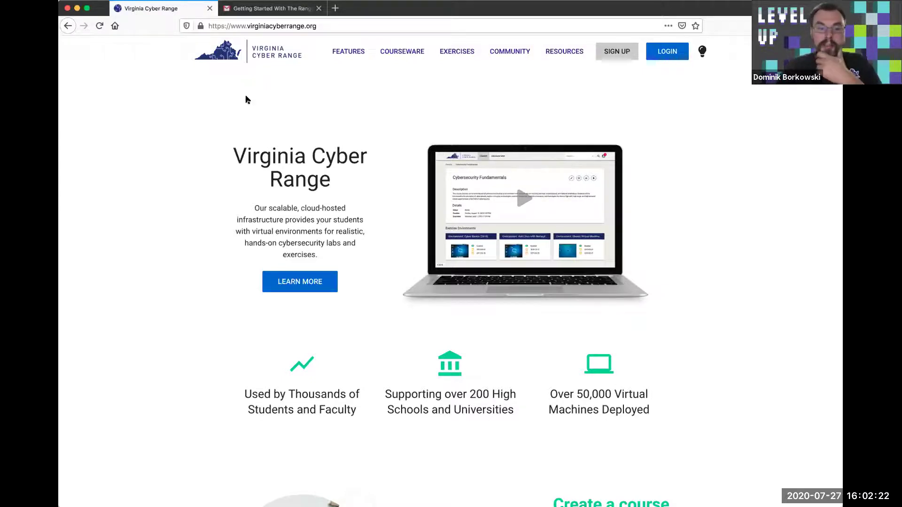
Log in with a Google account and go to the Exercises console Courses page
click(671, 53)
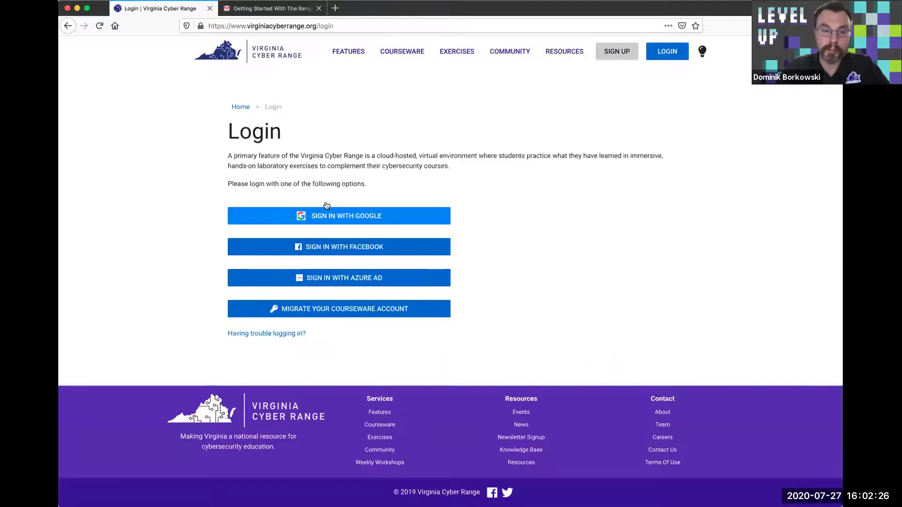
click(373, 217)
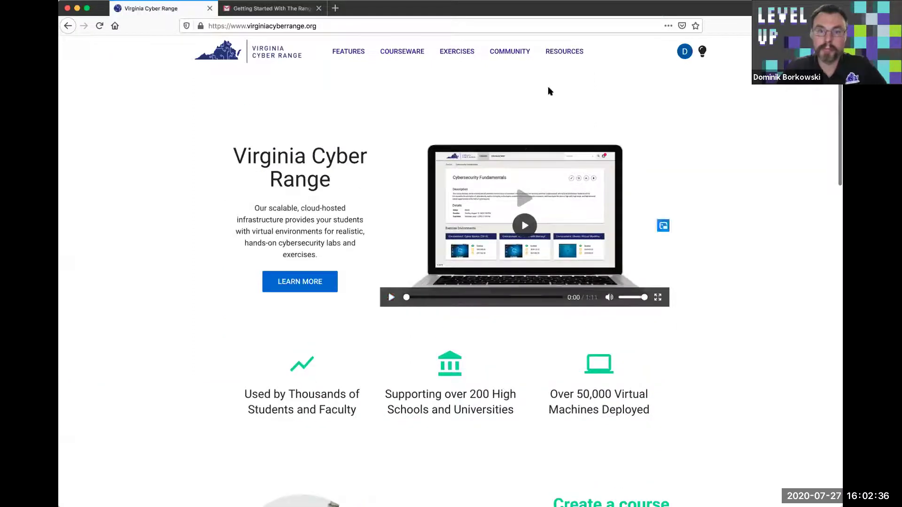
click(456, 57)
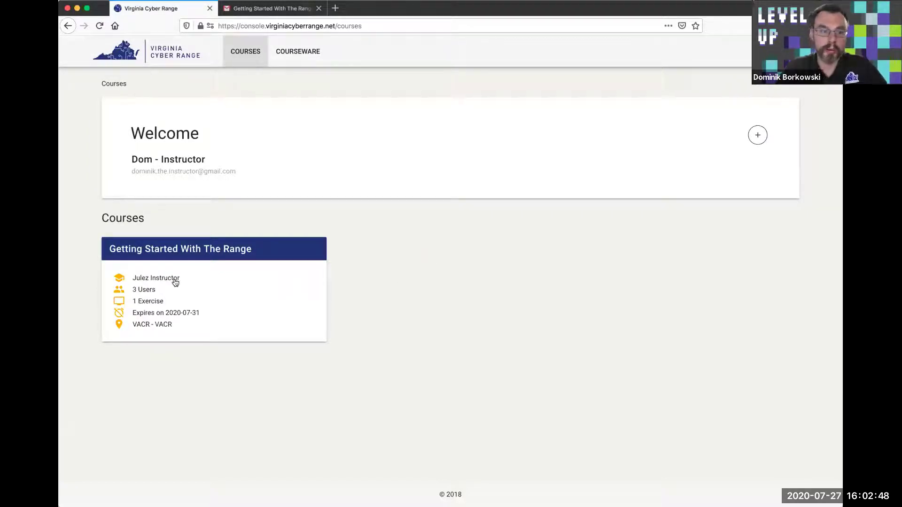
Open the Getting Started With The Range course to see its Brigante (2020) environment
click(202, 269)
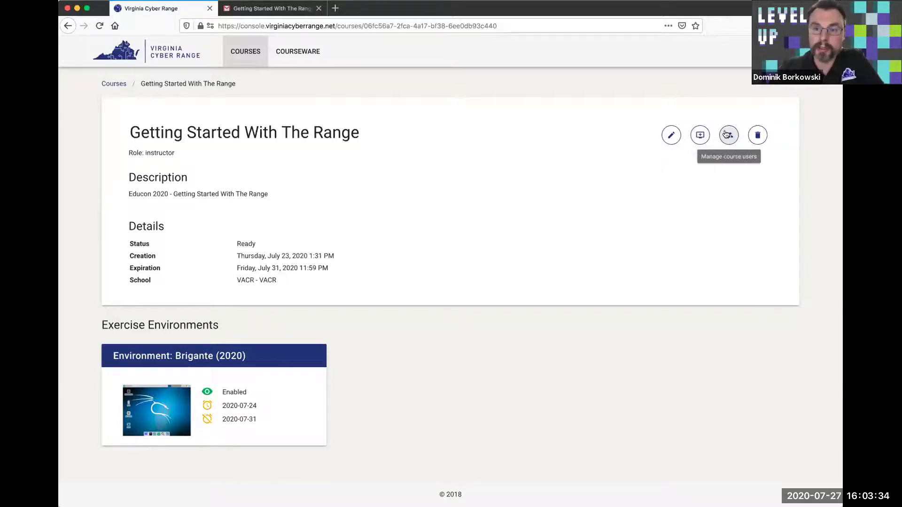
Show the course's users list with its three Google sign-in members and their teams
click(727, 135)
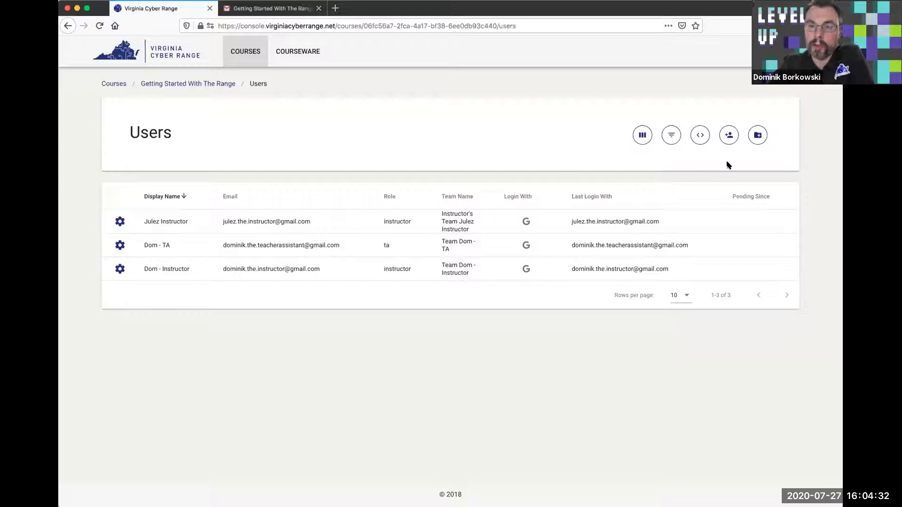
Start a single-user invite and enter the student's name and e-mail address
click(729, 136)
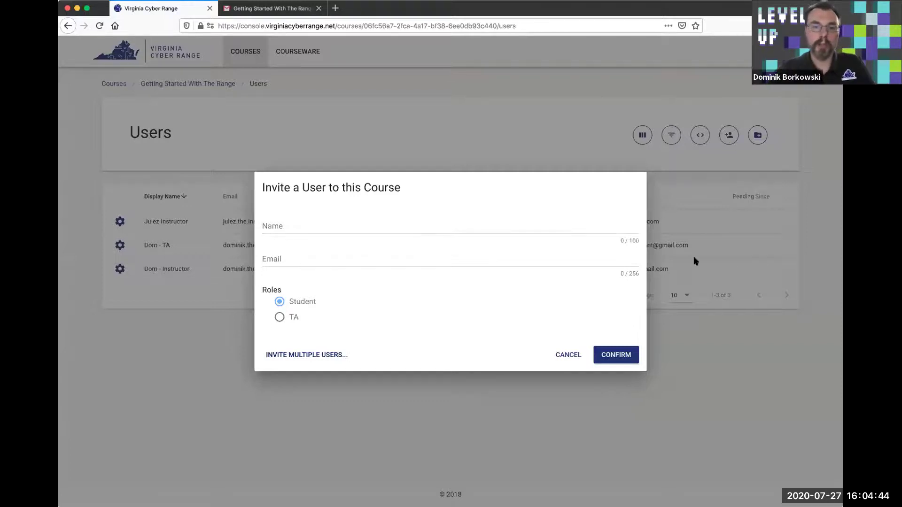
click(501, 228)
text(Dom The )
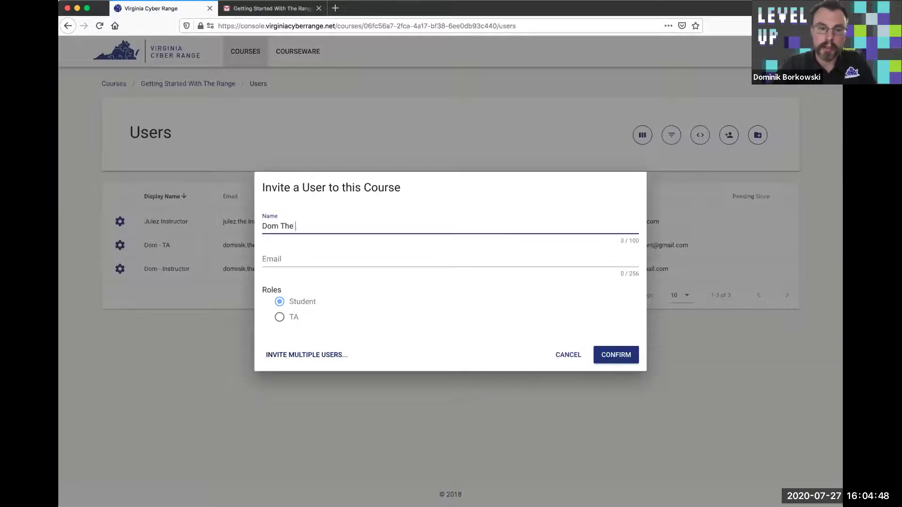
text(Student)
click(440, 260)
text(dom)
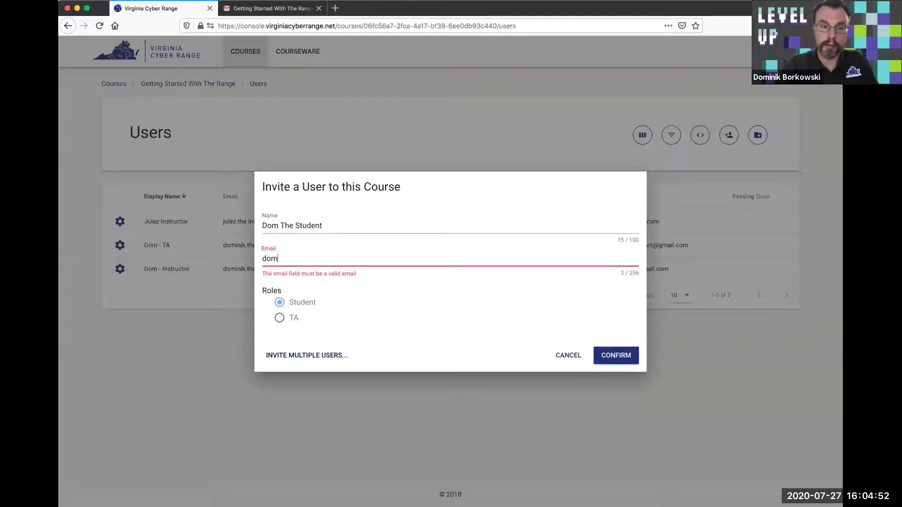
text(@somewhere.com)
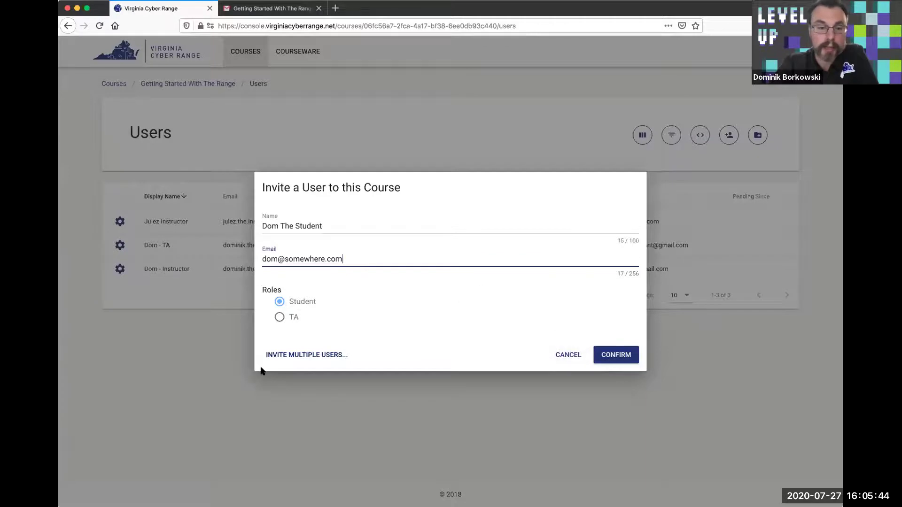
Discard that invite, reopen the invite dialog, and show the multiple-user invite options
click(570, 355)
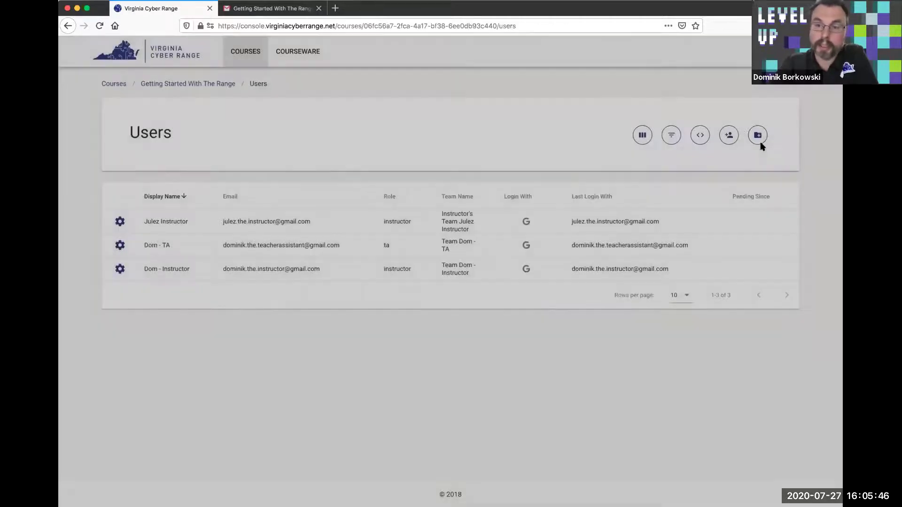
click(729, 135)
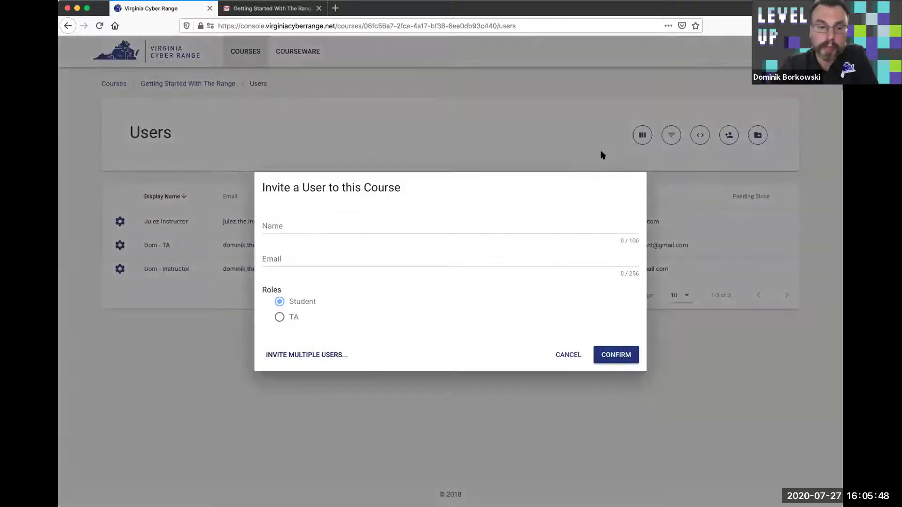
click(325, 366)
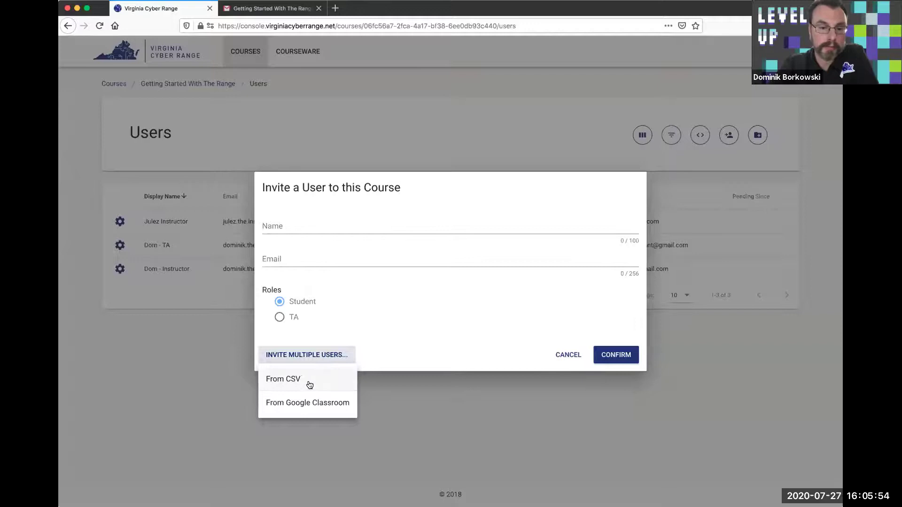
Choose a multi-user CSV invite, download the template, and attach sample_course_users.csv
click(310, 383)
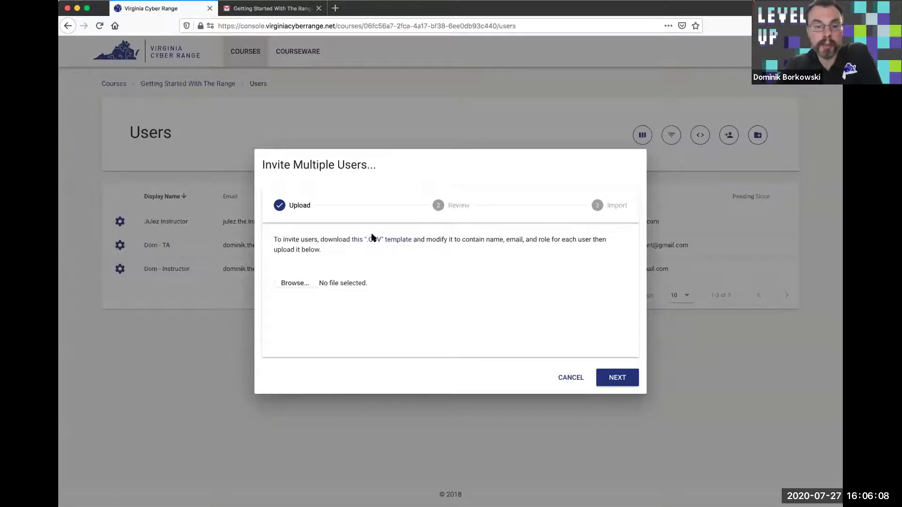
click(382, 241)
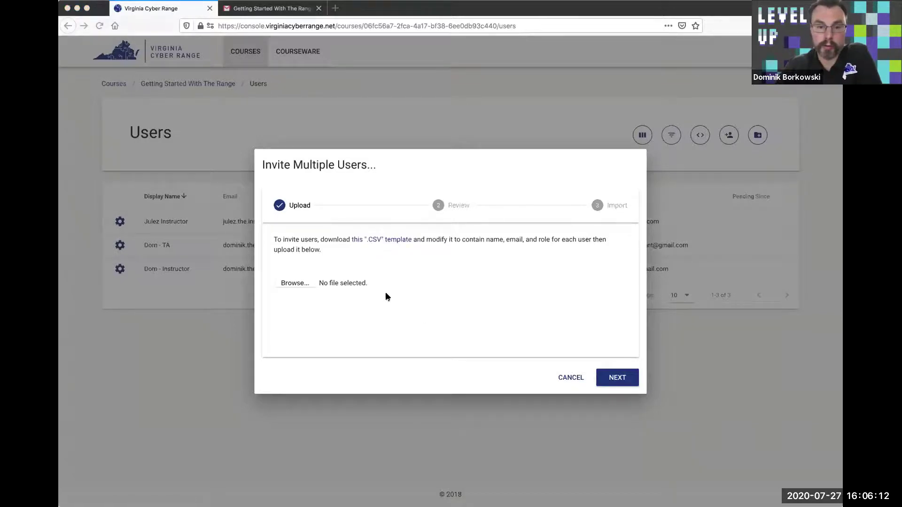
click(303, 284)
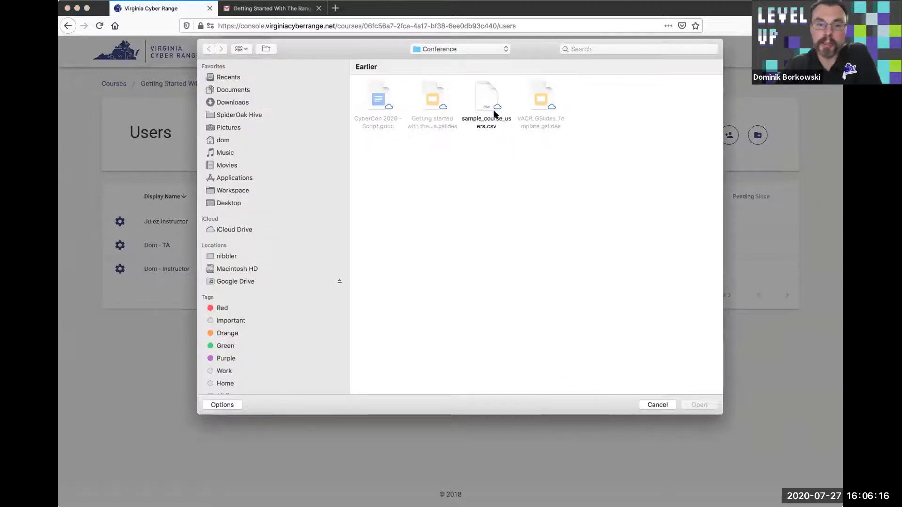
click(484, 112)
double_click(484, 112)
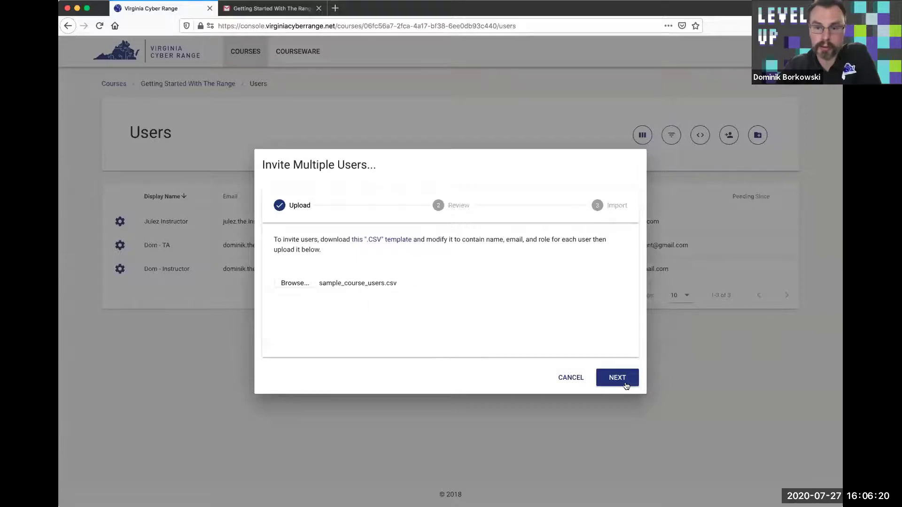
Keep the listed user's role as Student and import them into the course
click(611, 380)
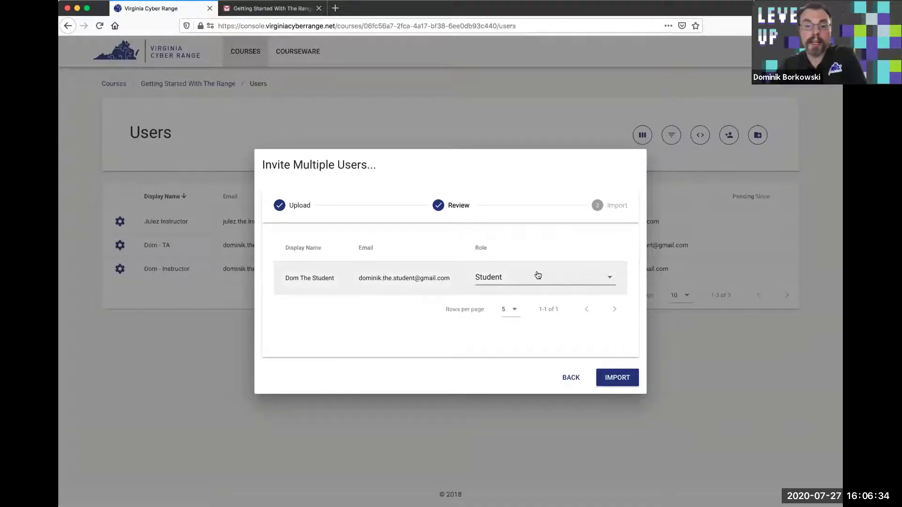
click(497, 278)
click(511, 244)
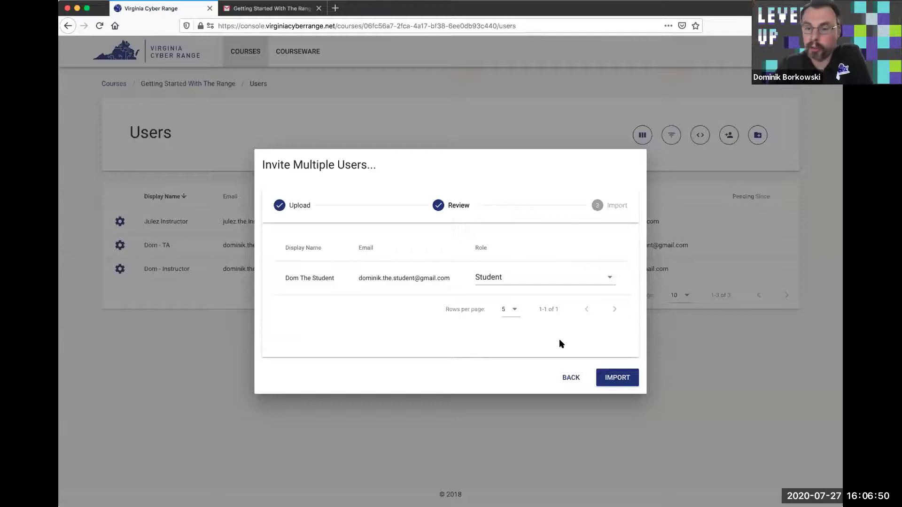
click(617, 377)
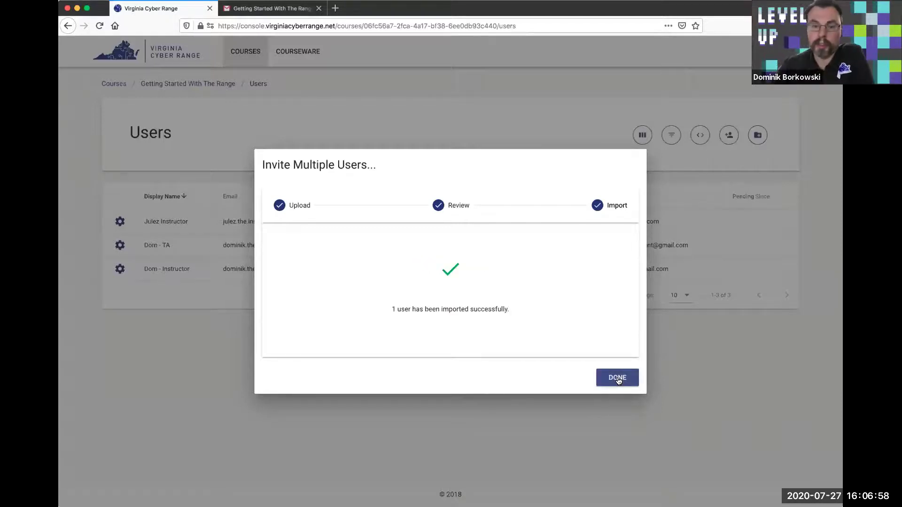
Return to the Users table and confirm the student is pending since 2020-07-27
click(618, 378)
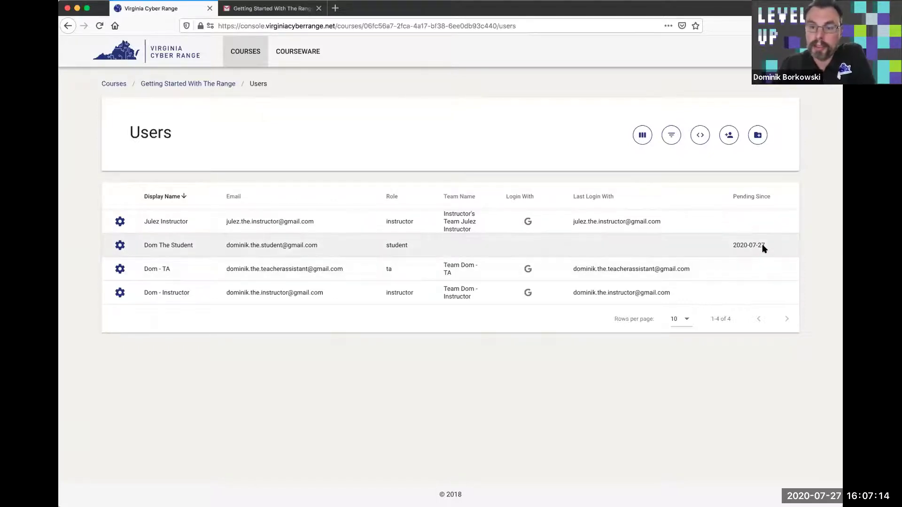
drag(765, 248, 725, 248)
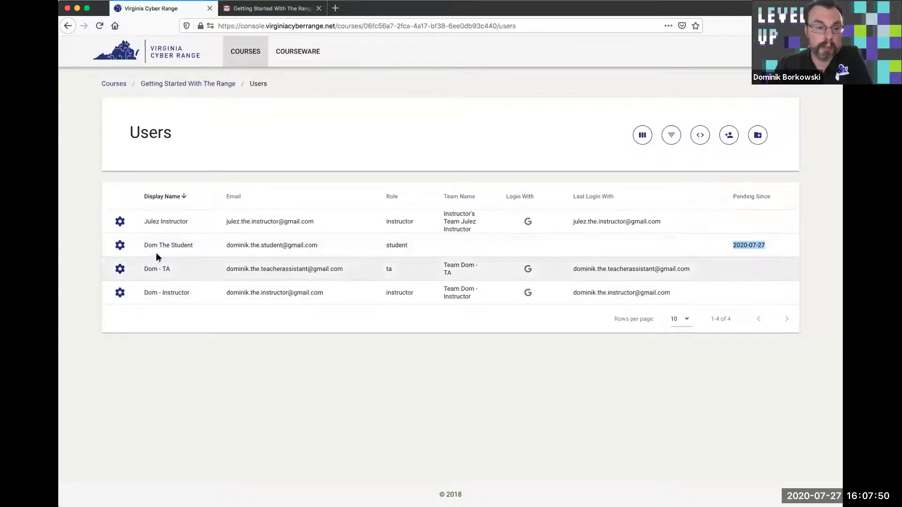
click(119, 246)
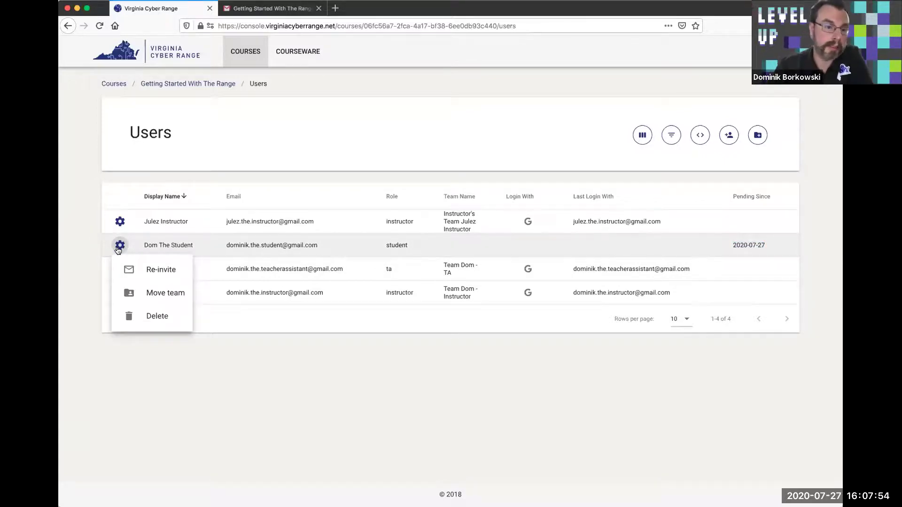
click(278, 319)
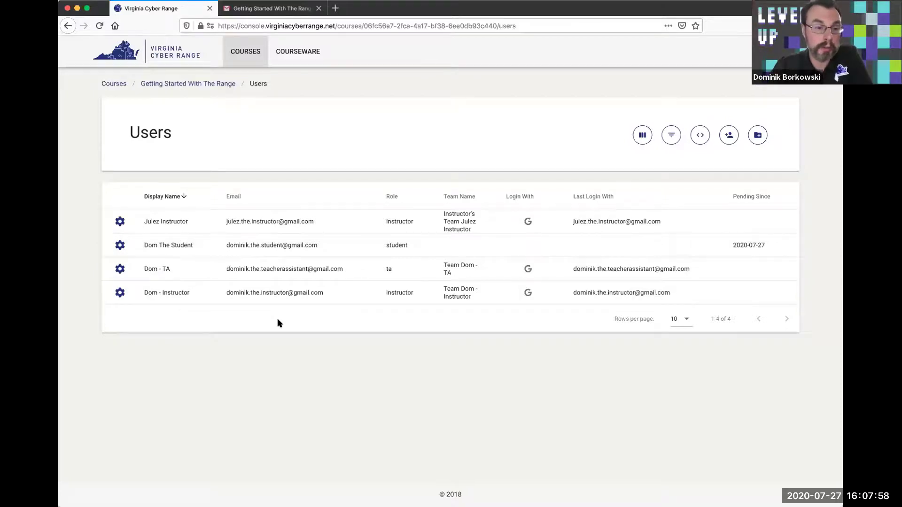
Recheck the pending student's actions menu, then log out of the instructor account
click(120, 247)
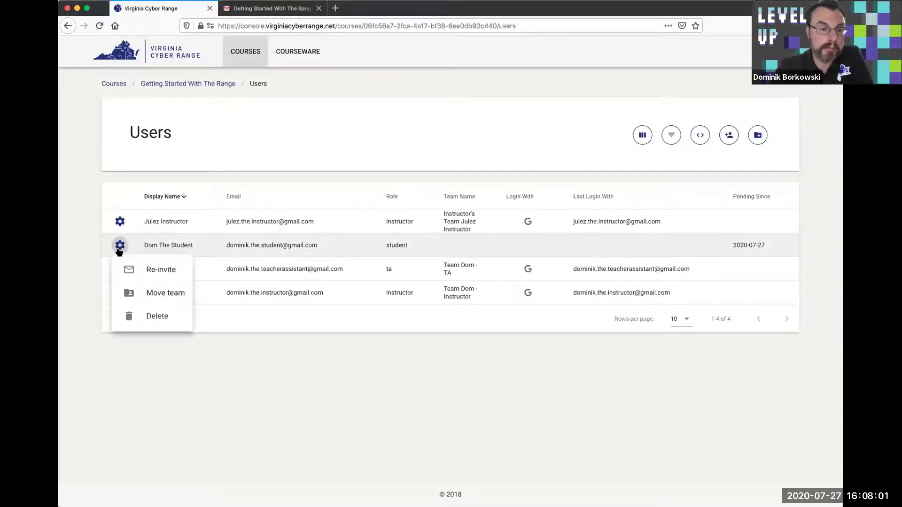
click(314, 314)
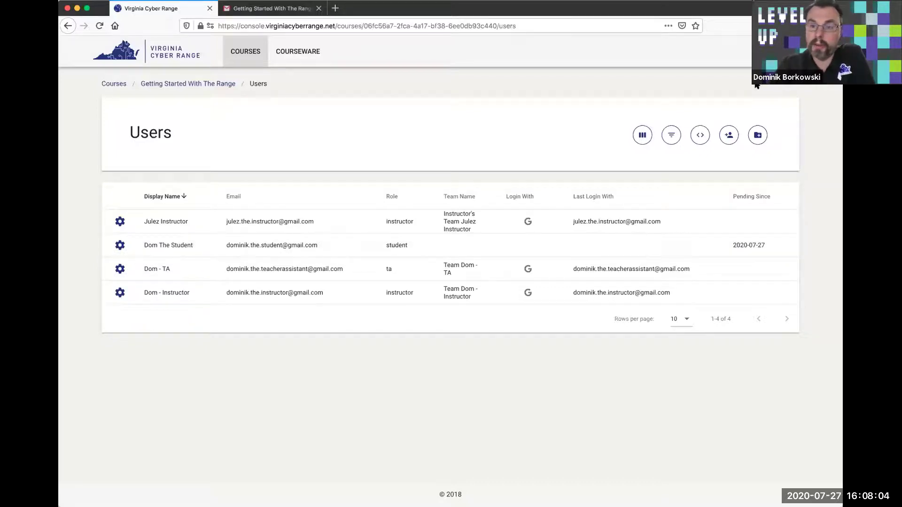
click(827, 52)
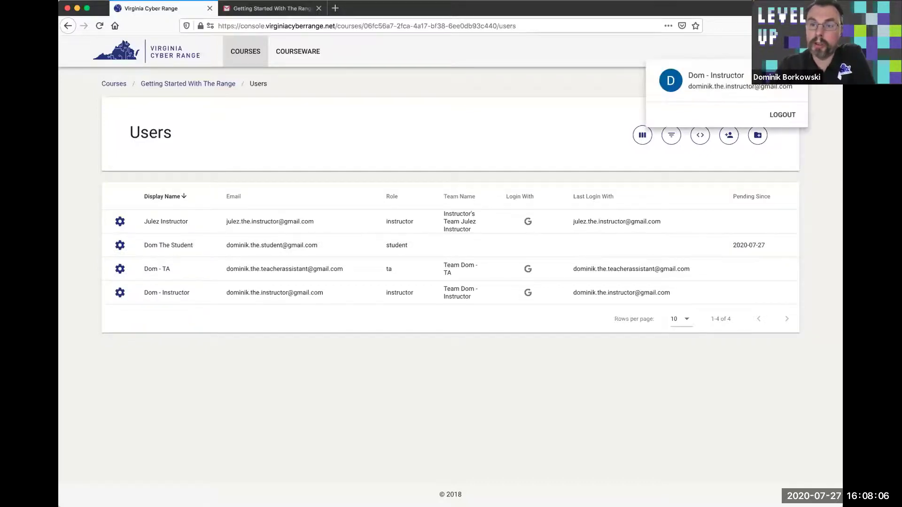
click(794, 111)
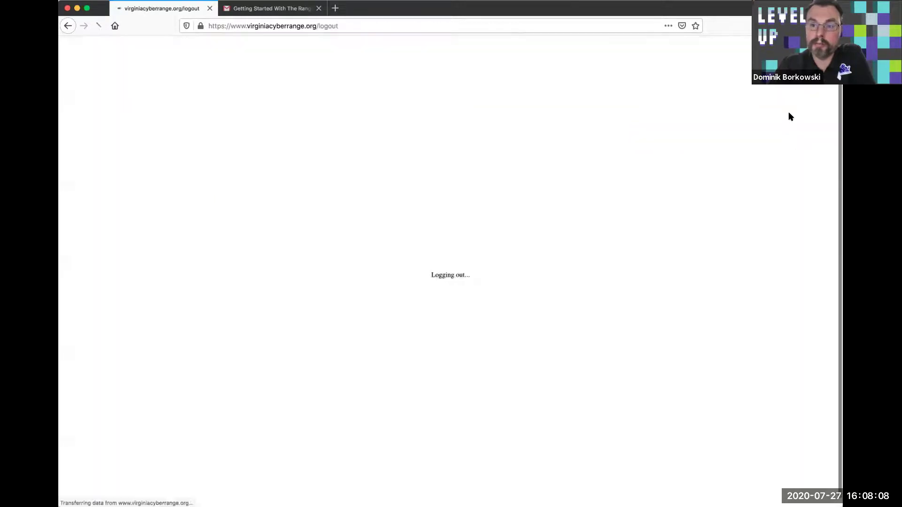
Refresh the Gmail inbox, open the Getting Started With The Range email, and follow its invitation link
click(239, 10)
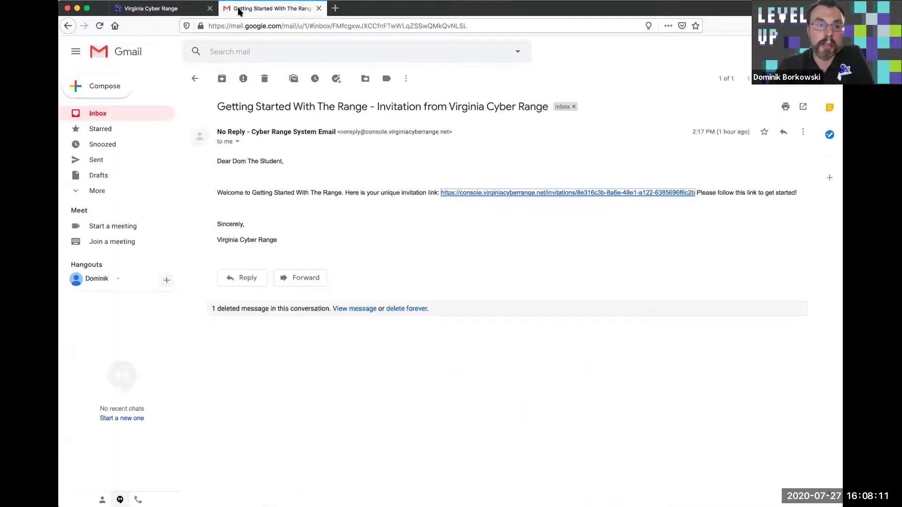
click(108, 112)
click(102, 27)
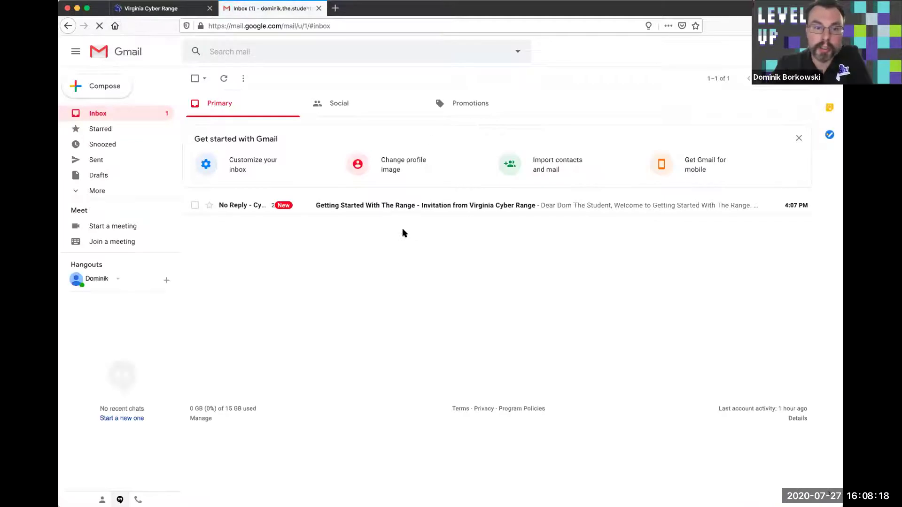
click(332, 210)
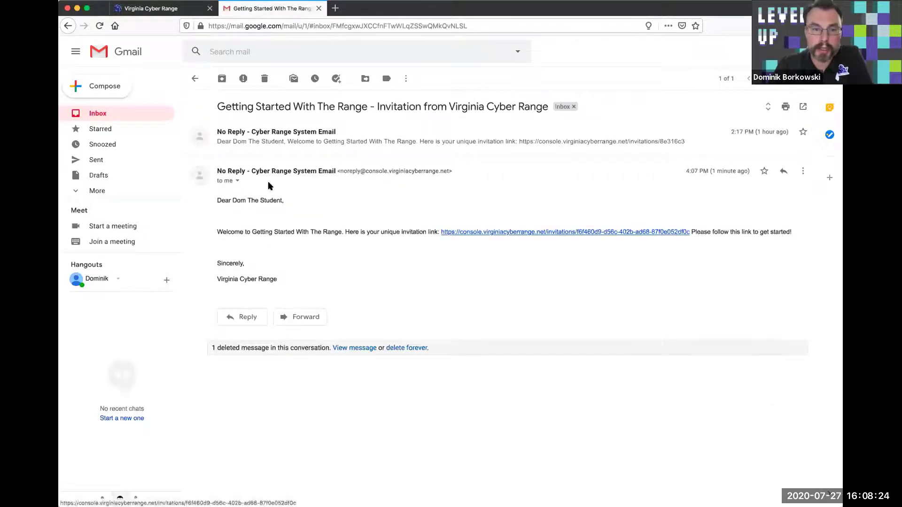
drag(283, 199, 225, 197)
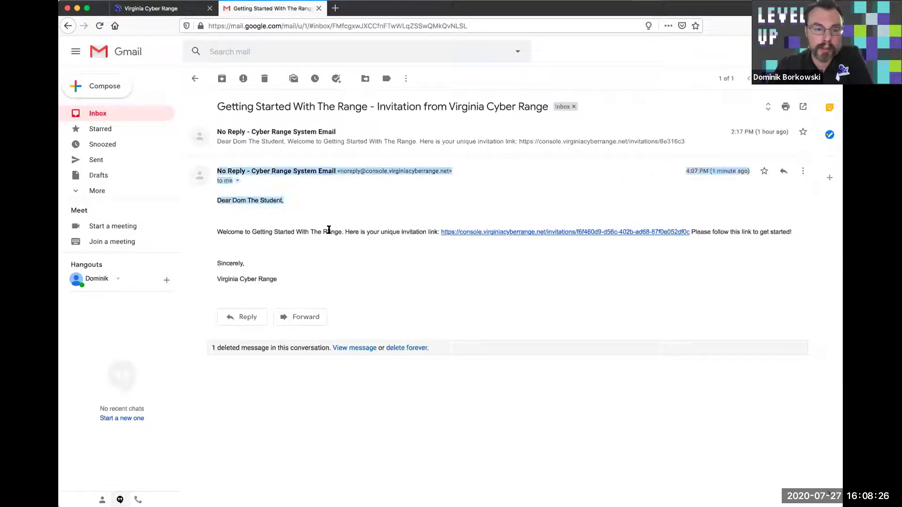
click(328, 220)
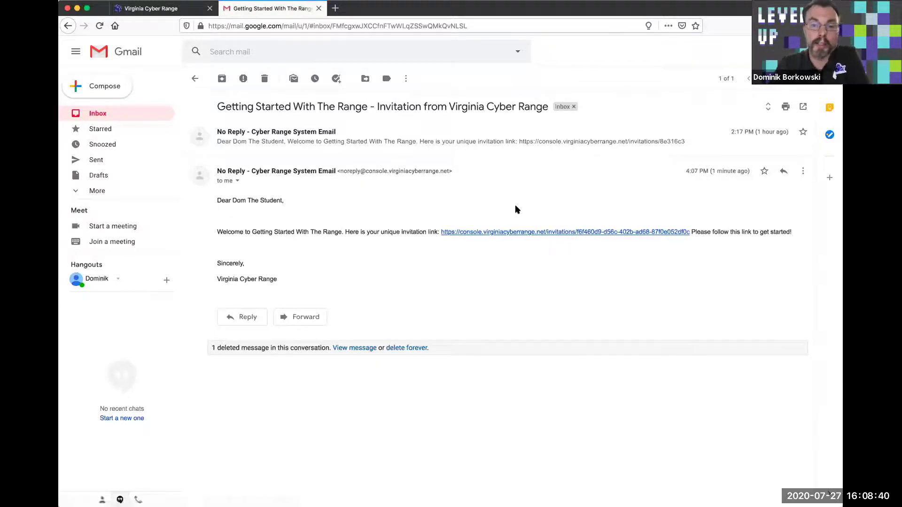
click(522, 232)
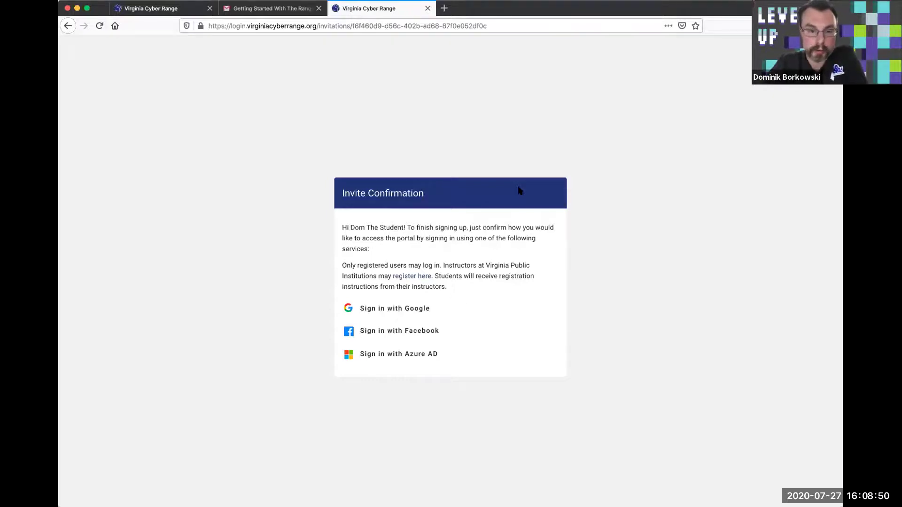
Accept the invitation via Sign in with Google and open the Getting Started With The Range course
click(384, 317)
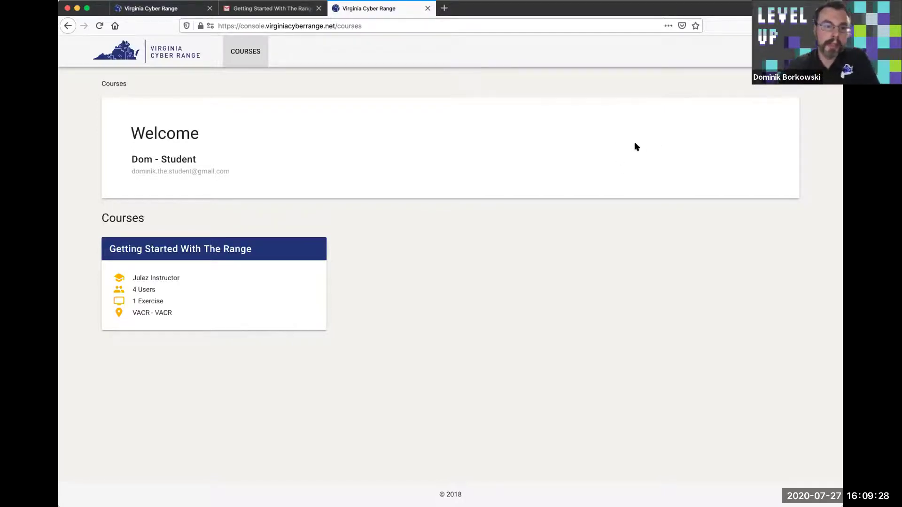
click(193, 257)
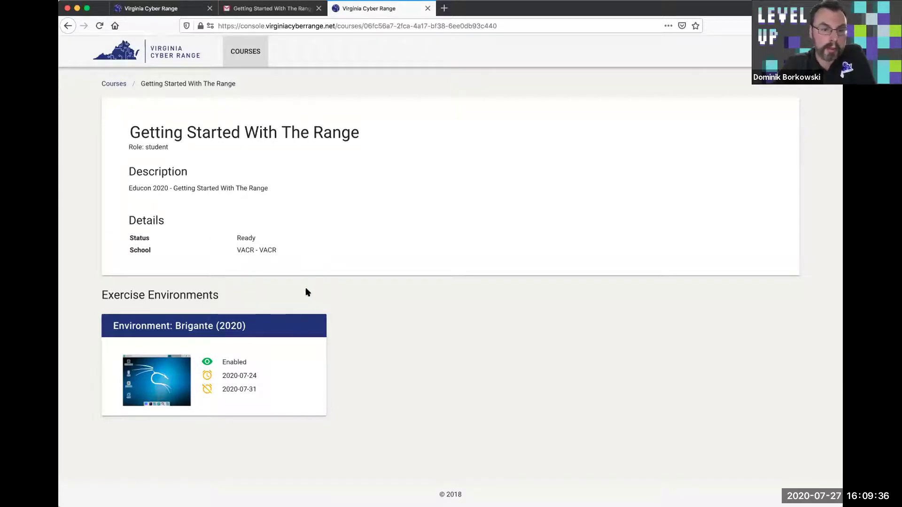
Open the Environment: Brigante (2020) card and power the environment on
click(271, 329)
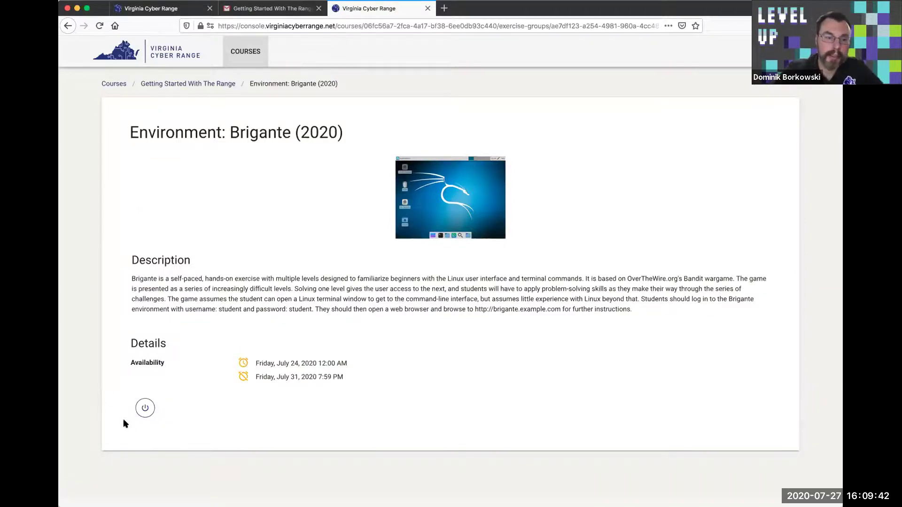
click(142, 409)
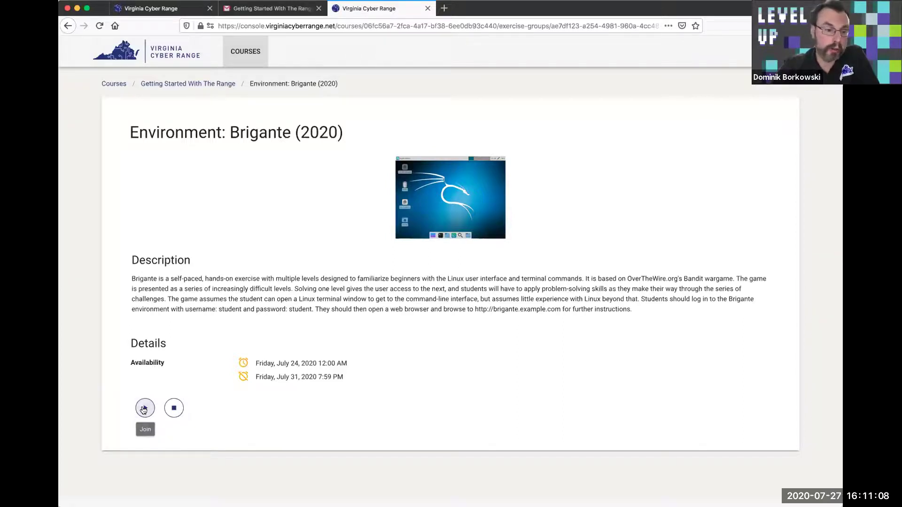
Join the running Brigante environment to launch its Linux desktop console
click(145, 409)
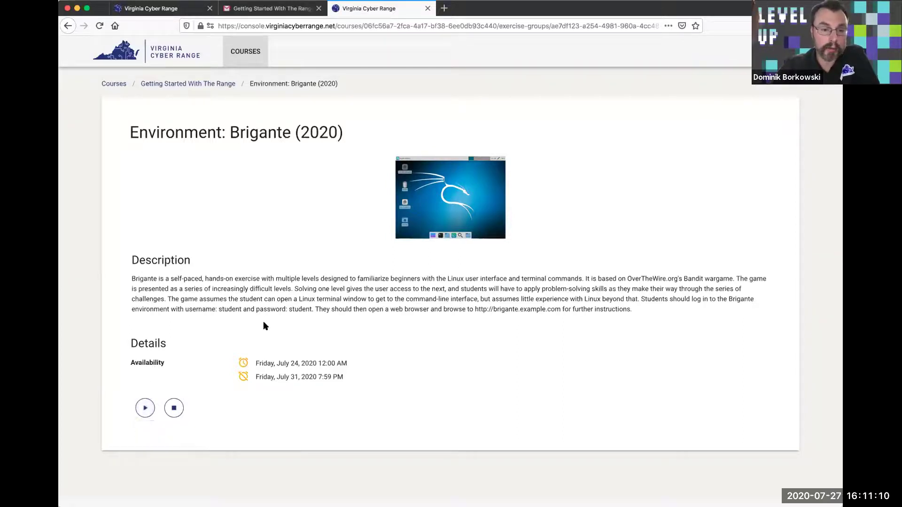
drag(262, 363, 349, 363)
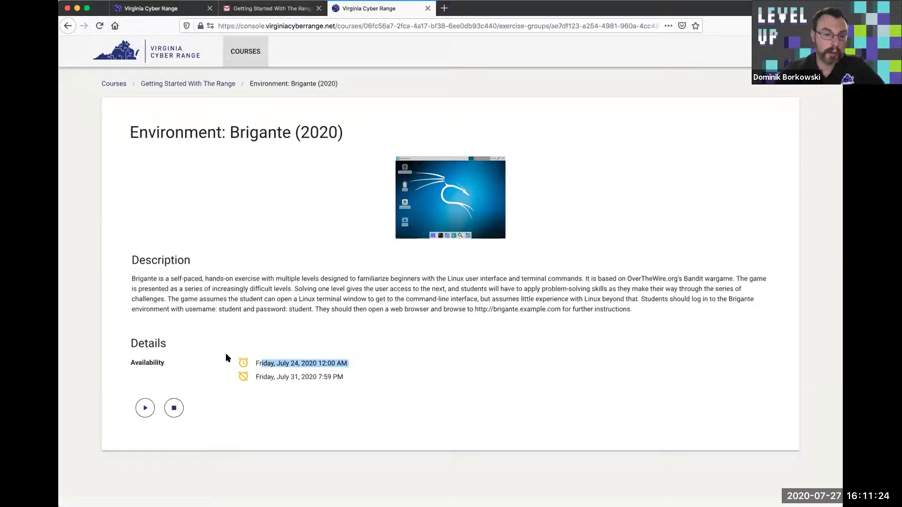
click(146, 408)
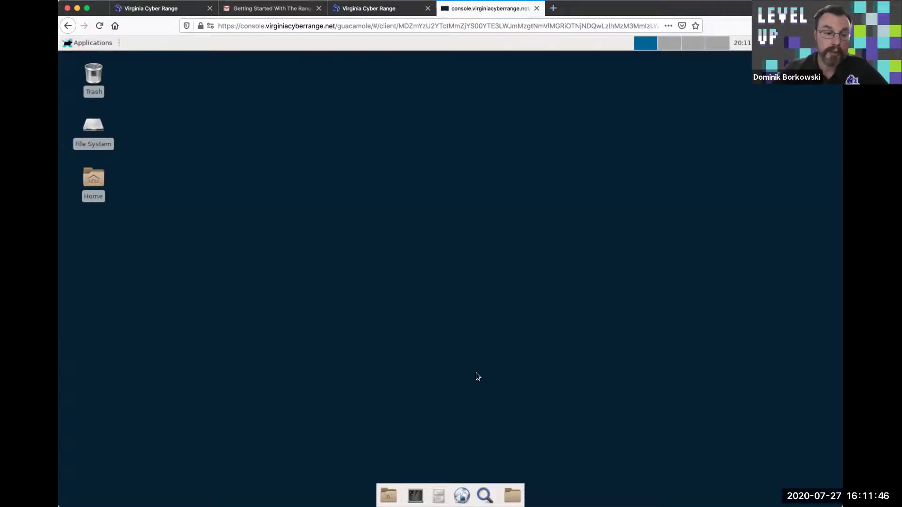
Open a terminal, become root with sudo -i, and confirm uid=0(root) with id
click(416, 496)
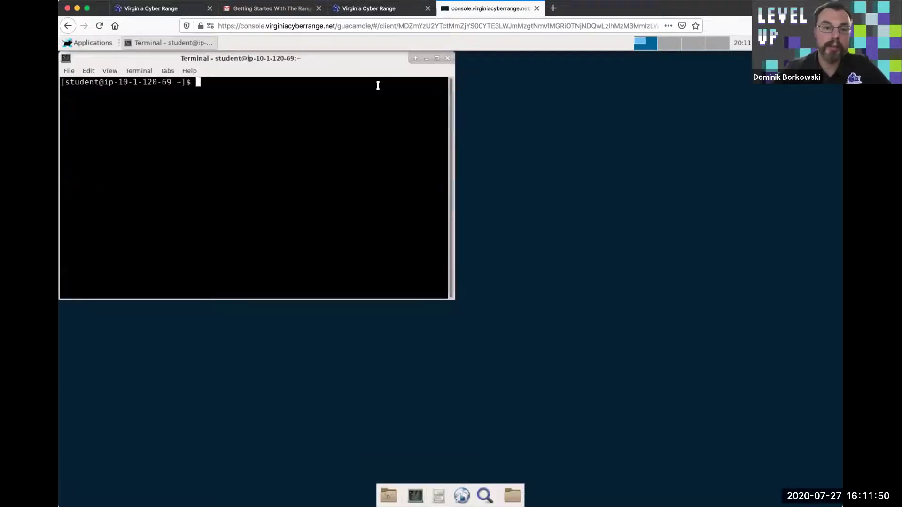
drag(371, 59, 459, 90)
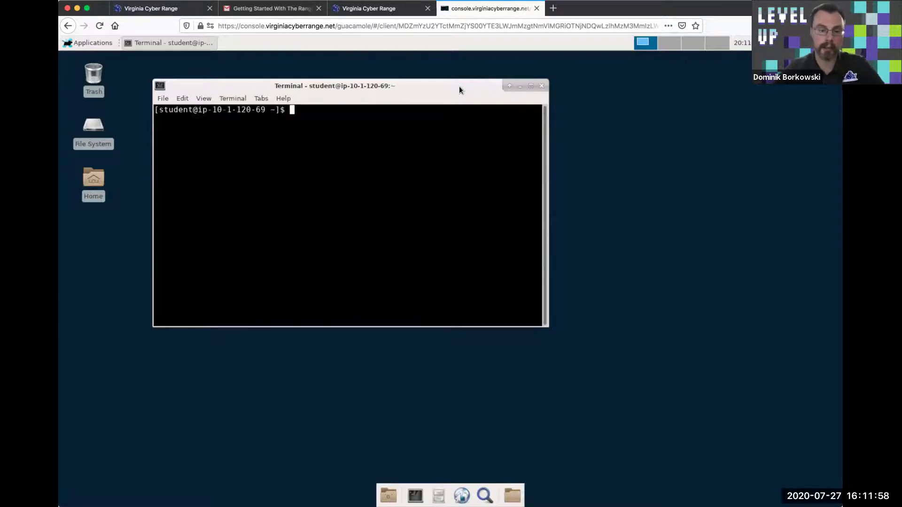
text(sudo -i)
key(Return)
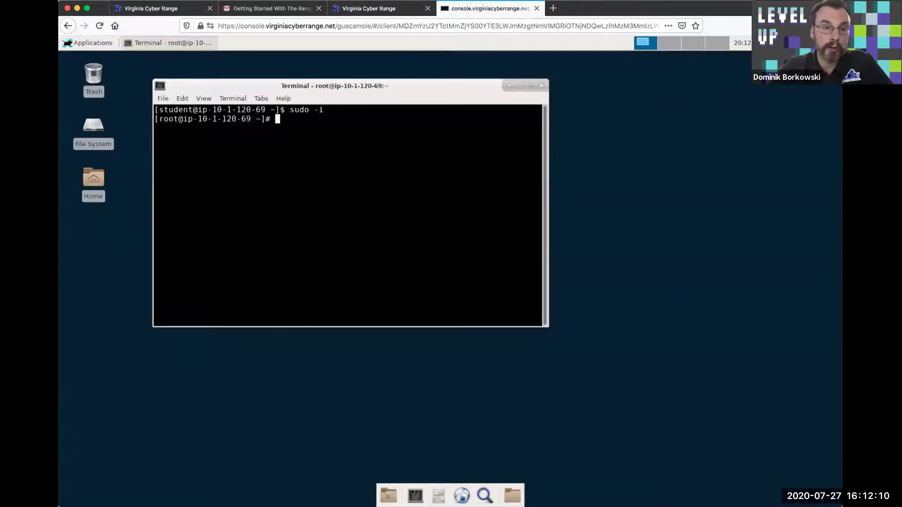
text(id)
key(Return)
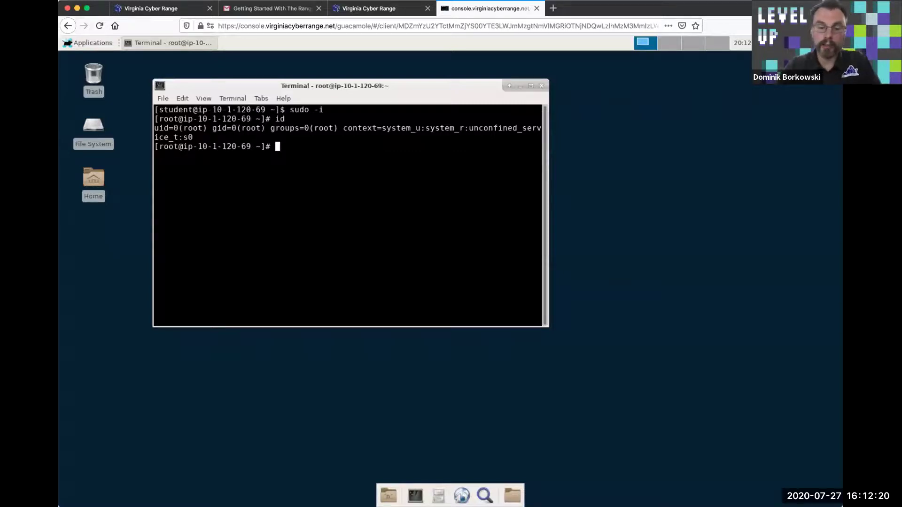
Check processes with top, list installed packages with rpm -qa, then go back to the Brigante page
text(top)
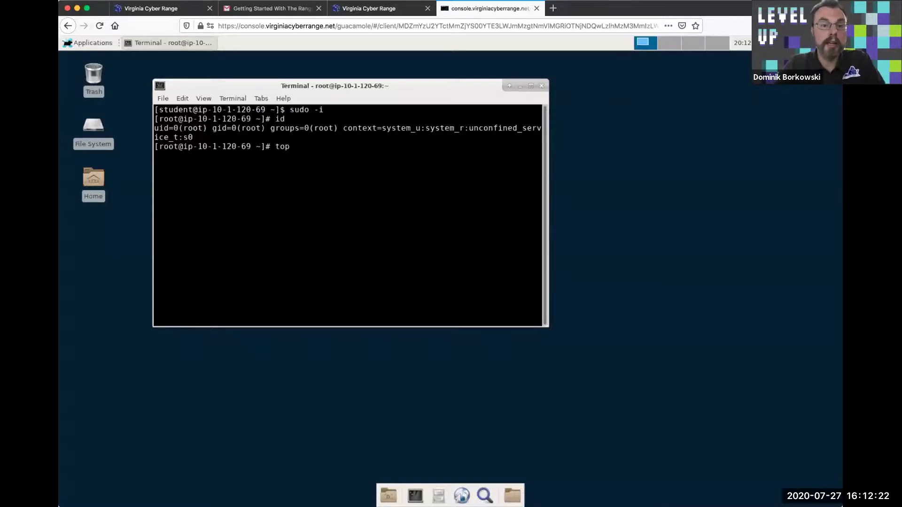
key(Return)
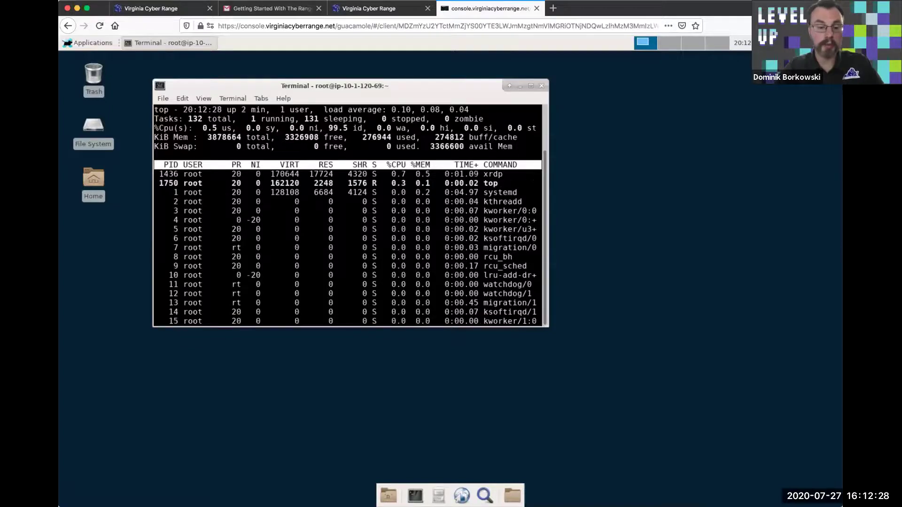
text(qrpm -qa)
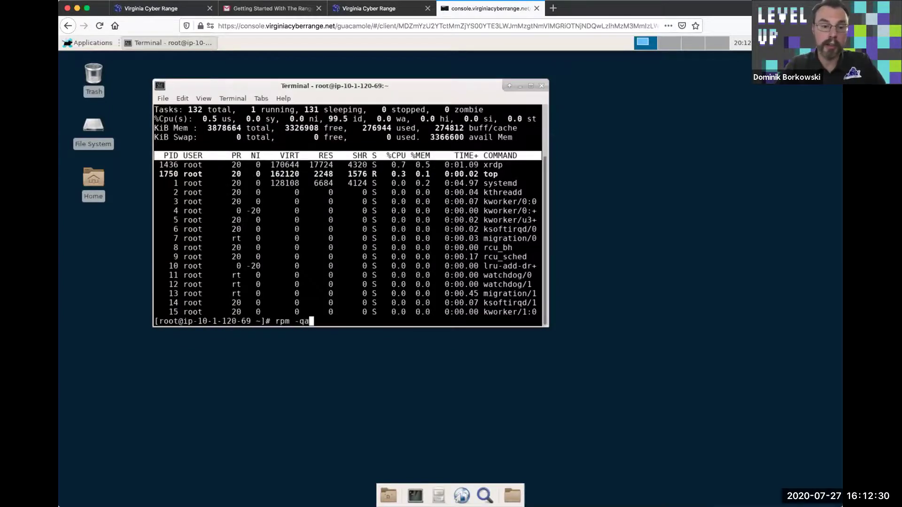
key(Return)
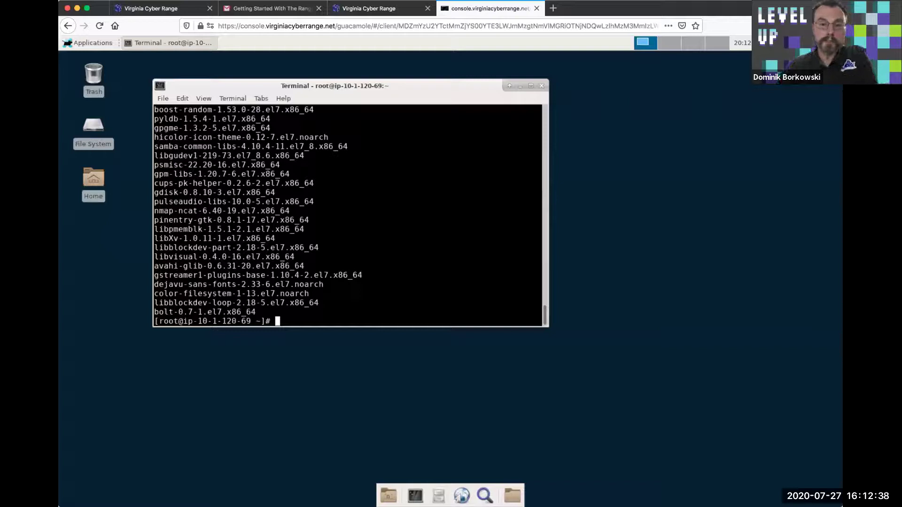
click(384, 10)
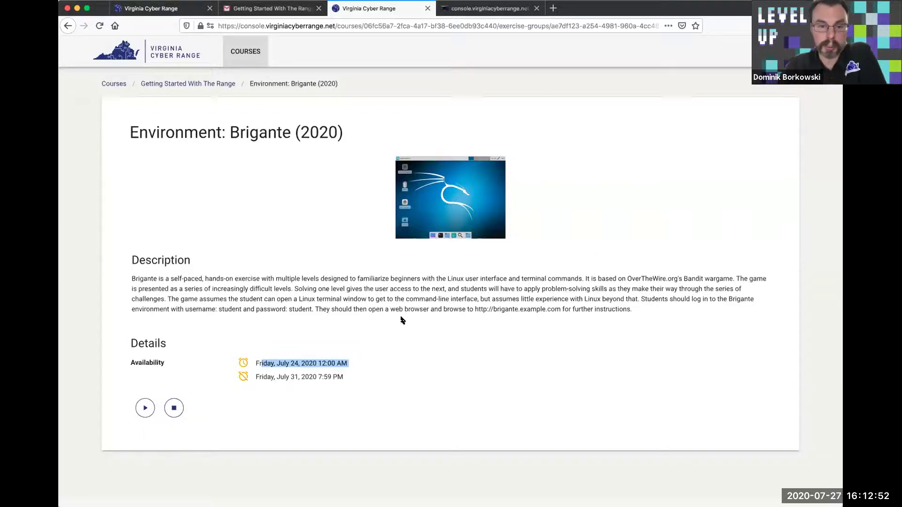
Select brigante.example.com in the environment description, then return to the remote desktop console
drag(562, 310, 632, 310)
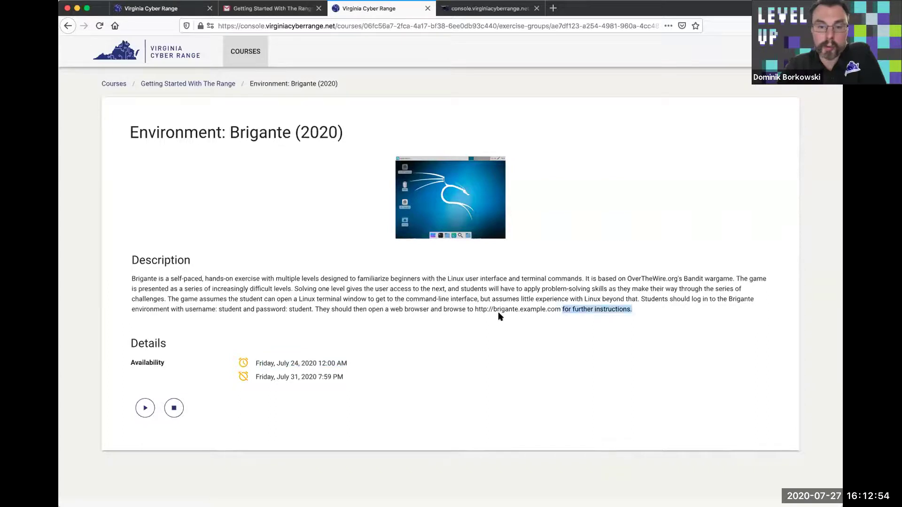
double_click(496, 309)
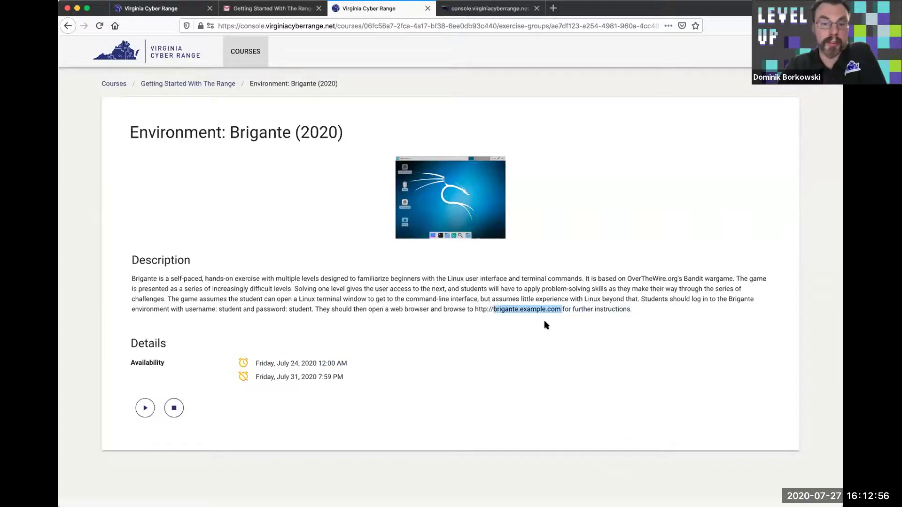
click(485, 9)
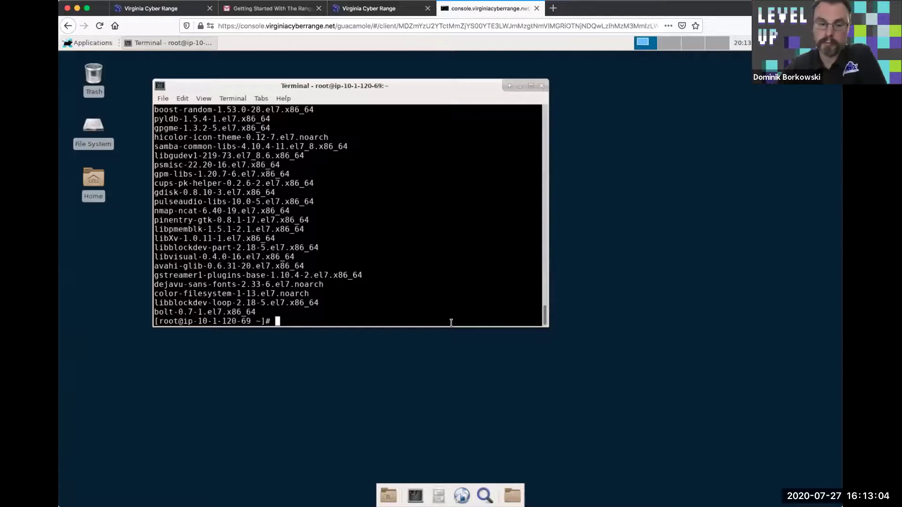
Open Firefox on the remote desktop and load brigante.example.com
click(97, 43)
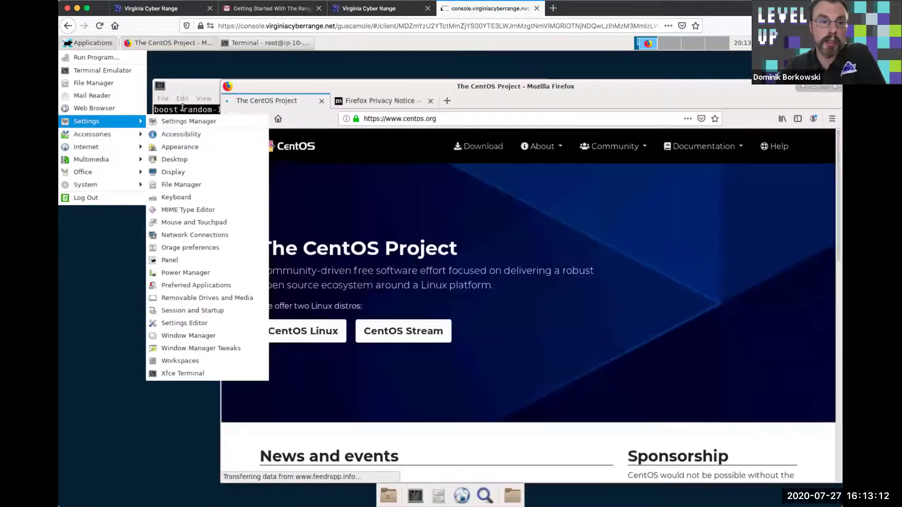
click(183, 107)
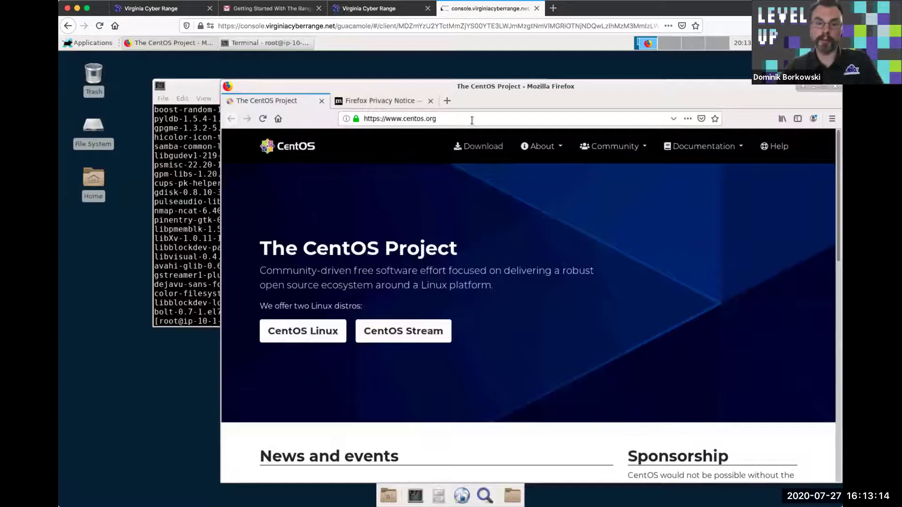
click(390, 119)
text(bri)
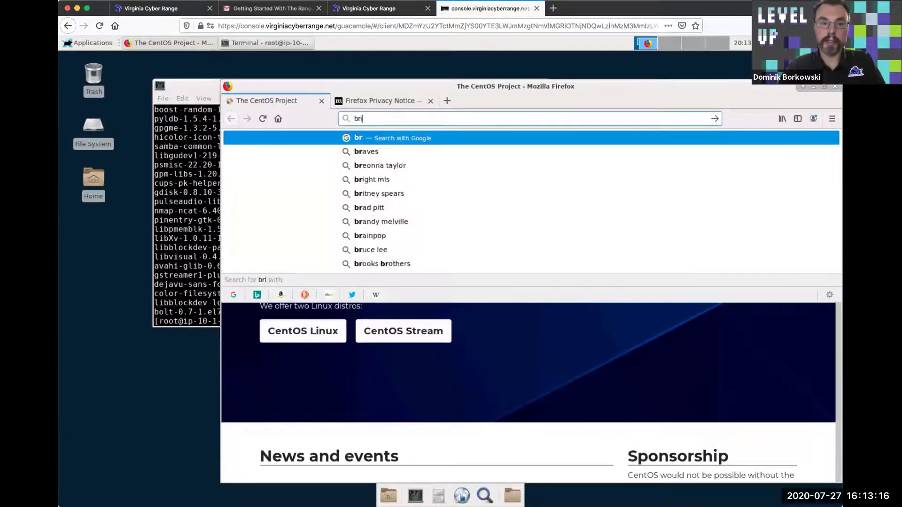
text(gante.e)
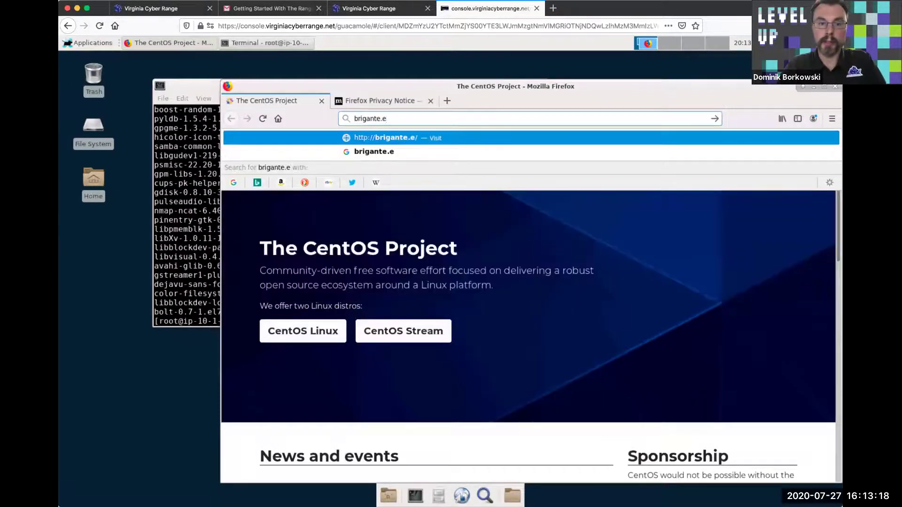
text(xample.com)
key(Return)
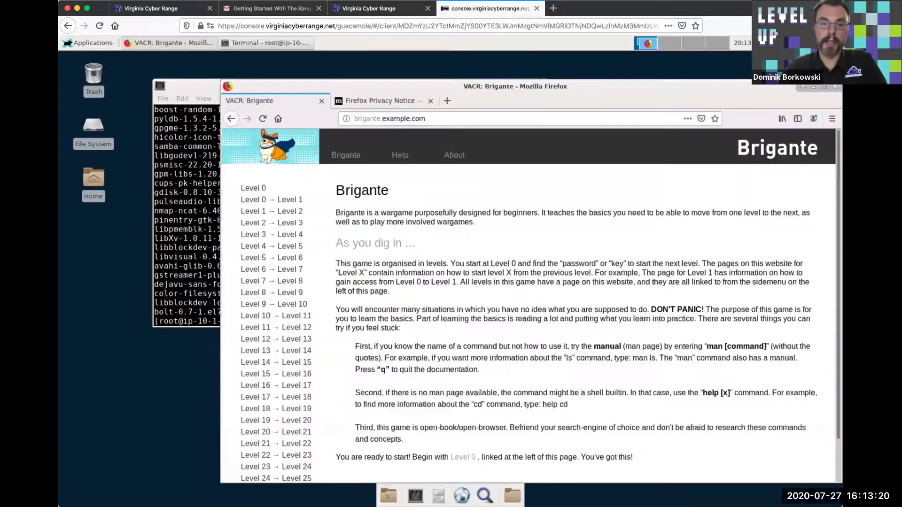
drag(577, 84, 576, 70)
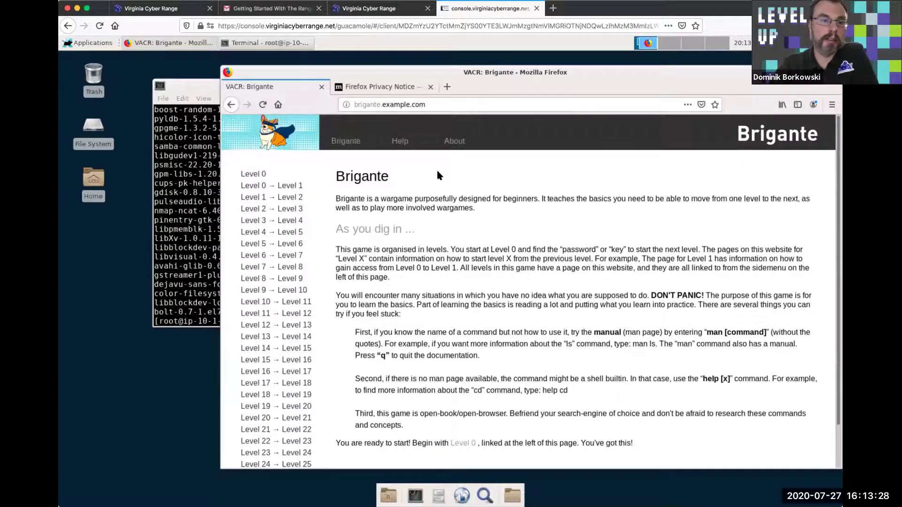
Run ifconfig in the terminal and highlight the machine's IP address 10.1.120.69
click(193, 180)
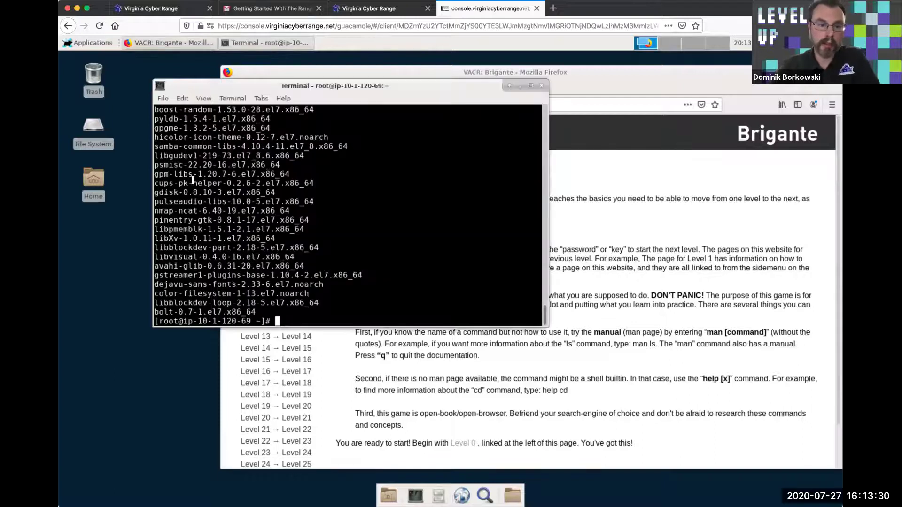
text(i)
text(fconfig)
key(Return)
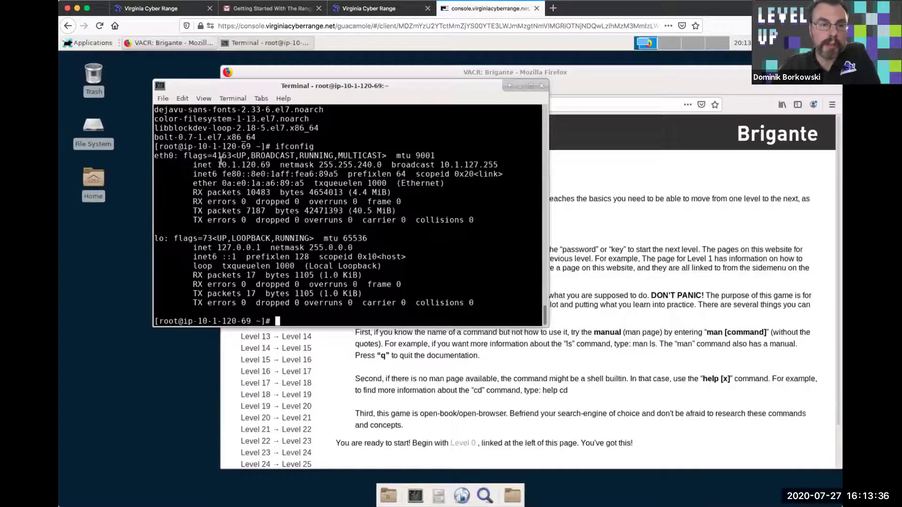
drag(217, 165, 268, 163)
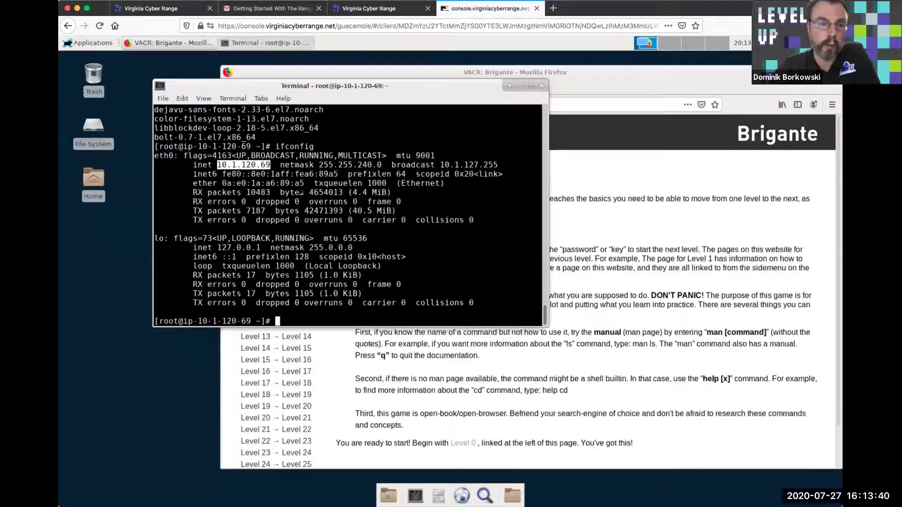
Resolve brigante.example.com with host, which returns 10.1.113.192, then bring the Brigante site forward
text(h)
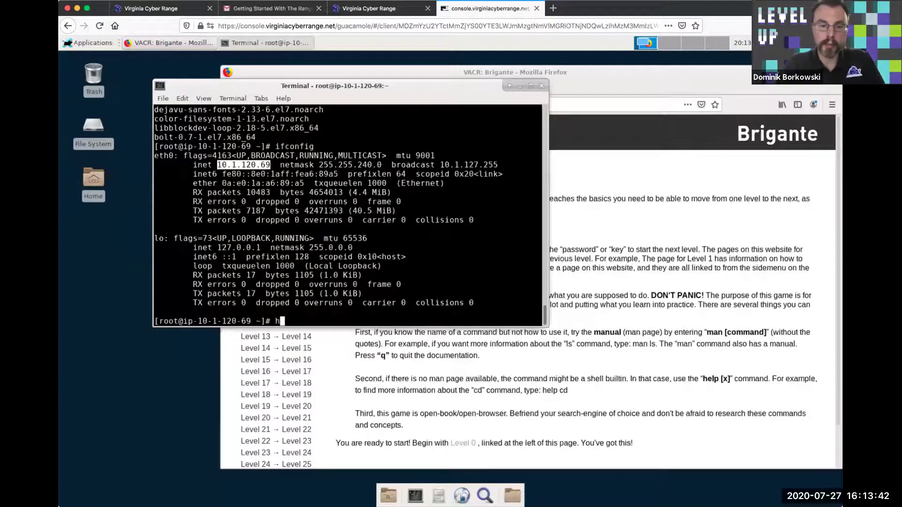
text(ost brigante.example)
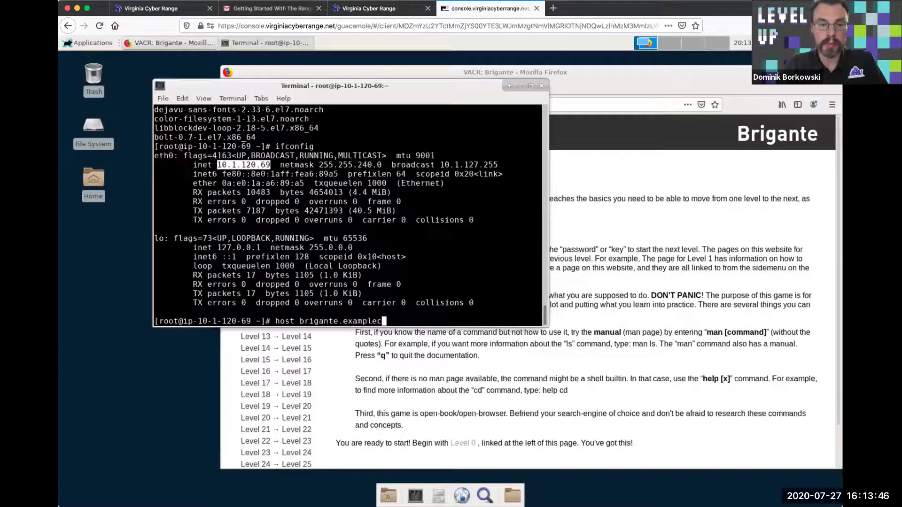
text(.com)
key(Return)
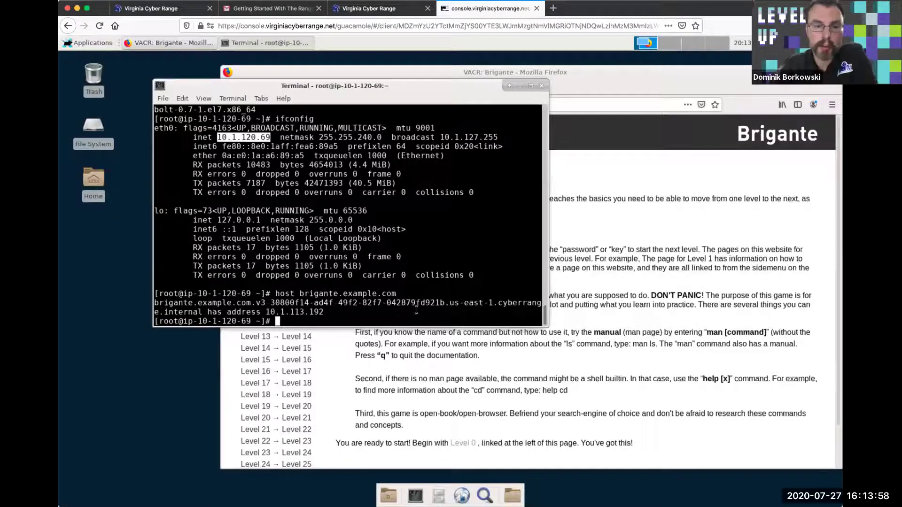
click(593, 274)
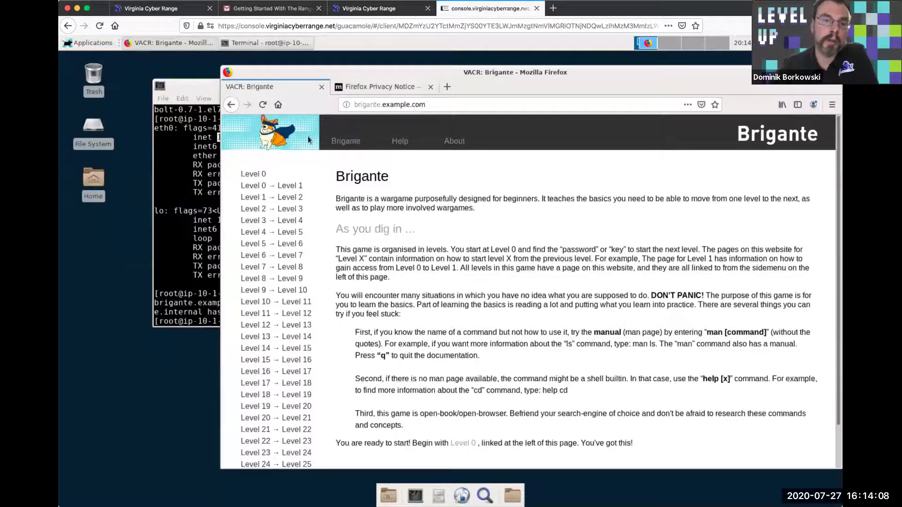
Open the Brigante Level 0 page from the site's level list, then bring the terminal back in front
key(ctrl+l)
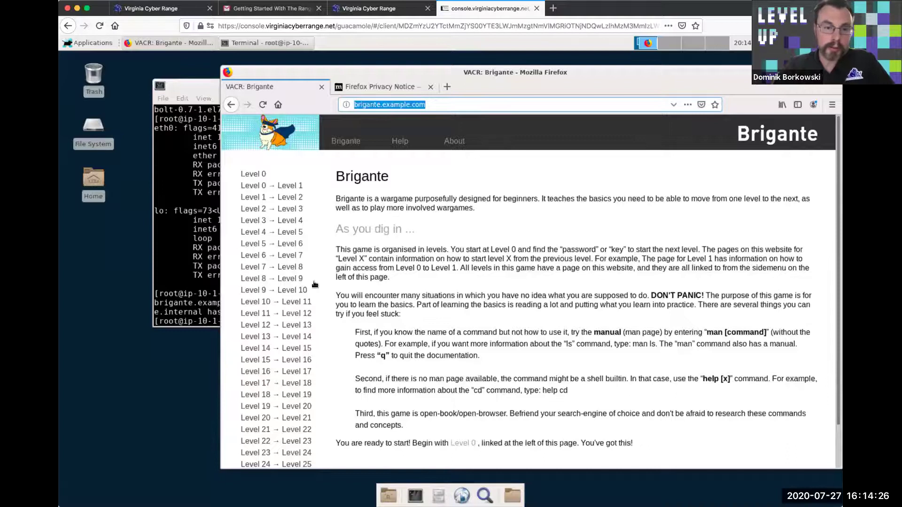
scroll(289, 291, down, 2)
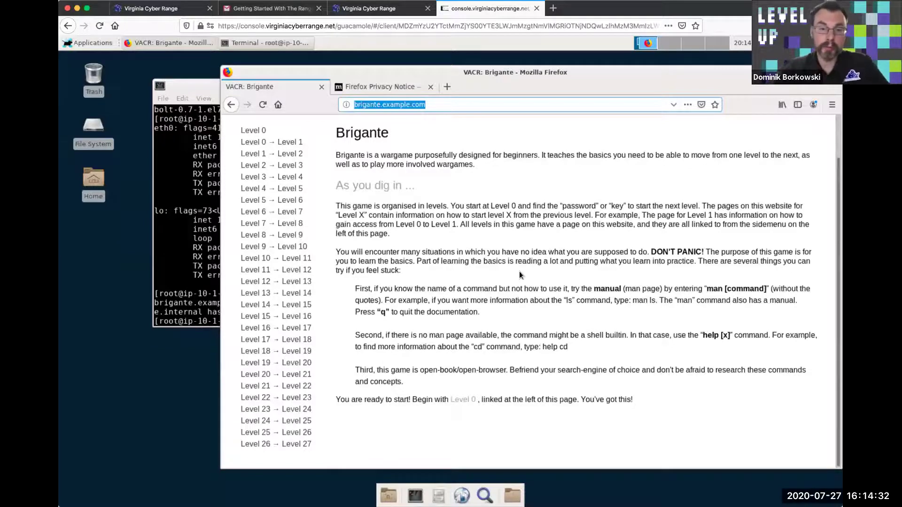
click(263, 131)
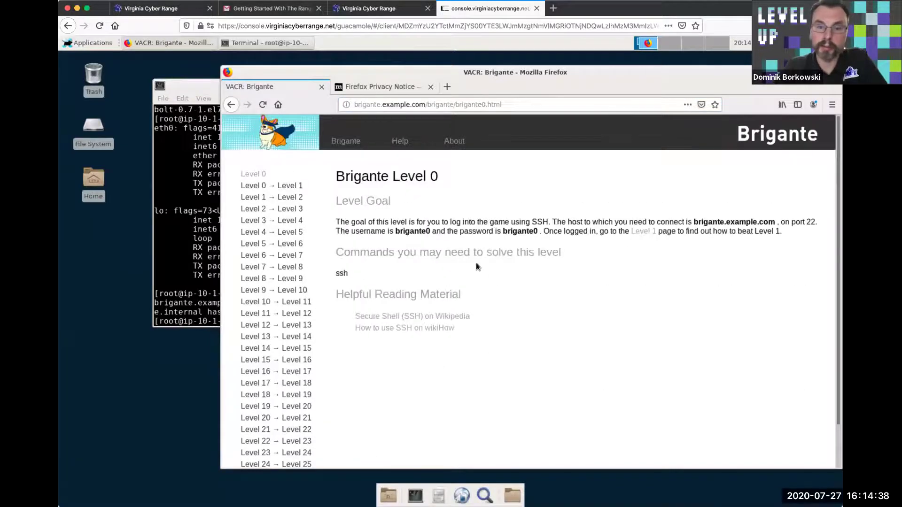
click(190, 201)
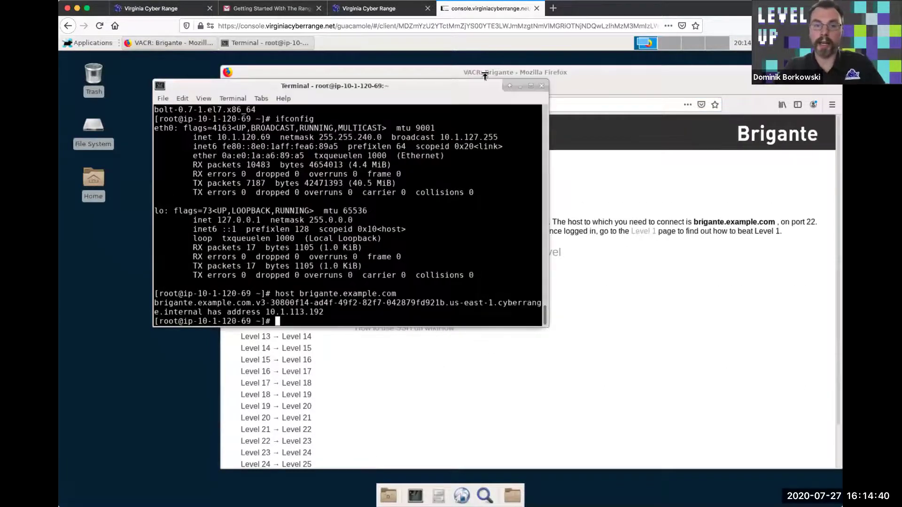
Move the terminal aside and leave the root shell with exit
drag(503, 84, 443, 240)
text(exit)
key(Return)
SSH into brigante.example.com as brigante0, accepting the host key and entering the level password
text(ssh )
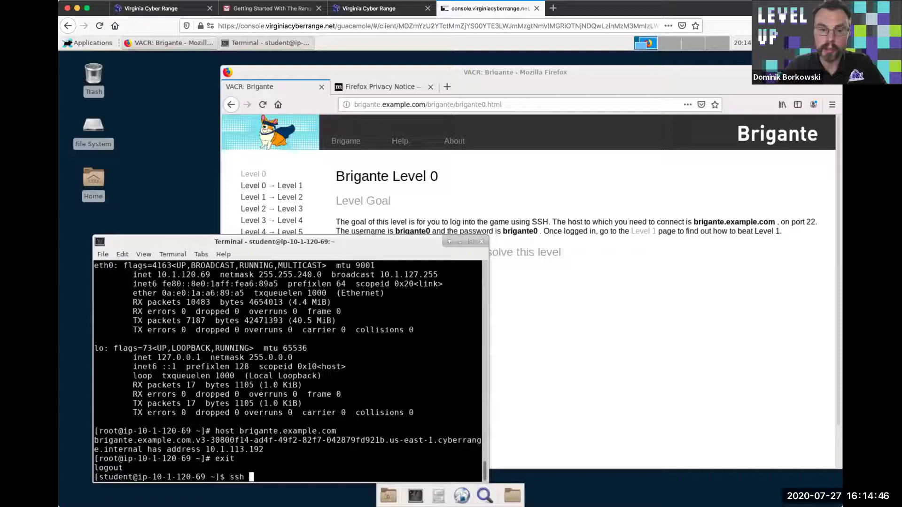
text(brigante0@brigante.example.com)
key(Return)
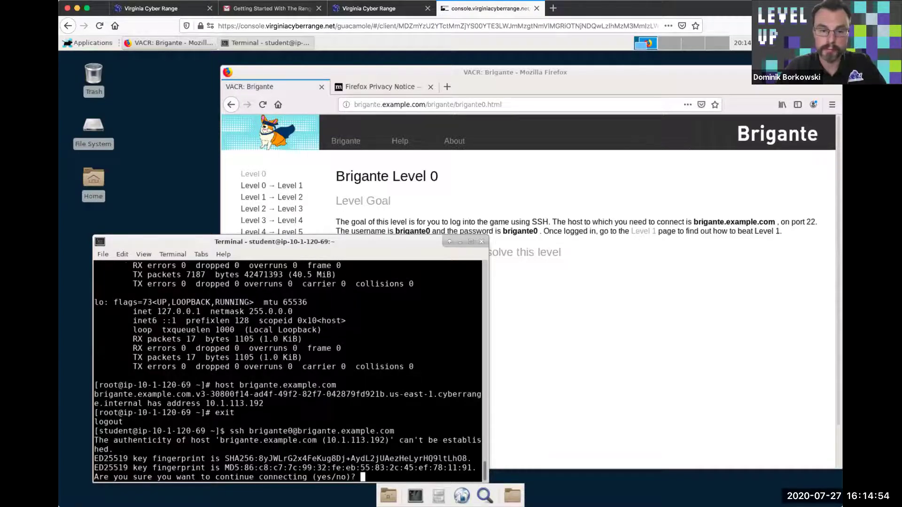
text(yes)
key(Return)
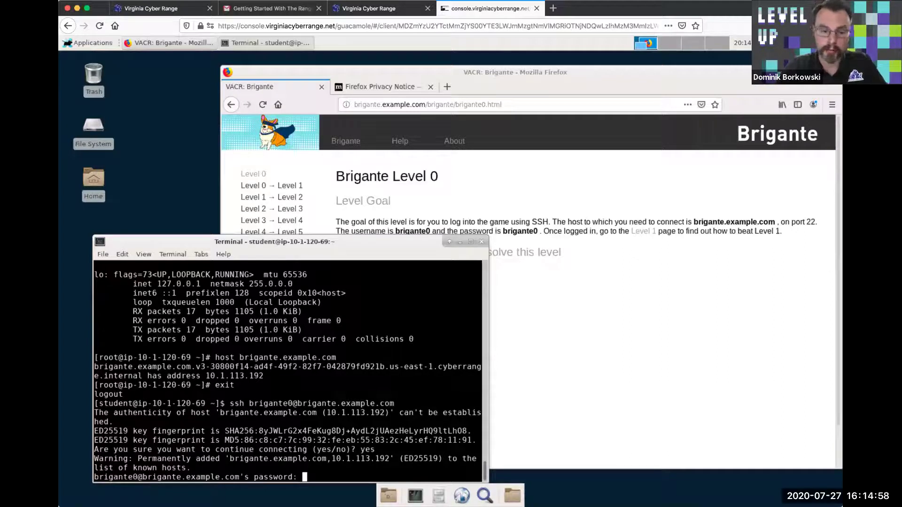
key(Return)
text(ls -)
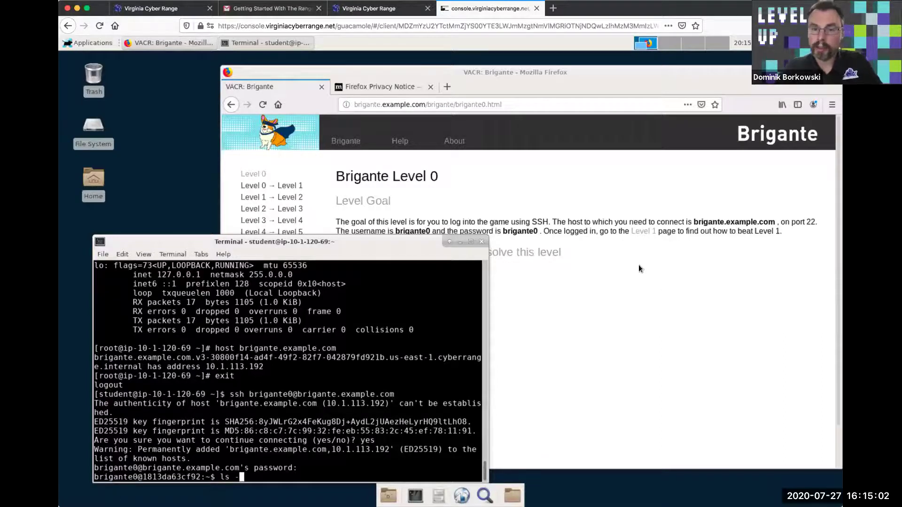
Open the Level 1 instructions and list the home directory files with ls
click(650, 238)
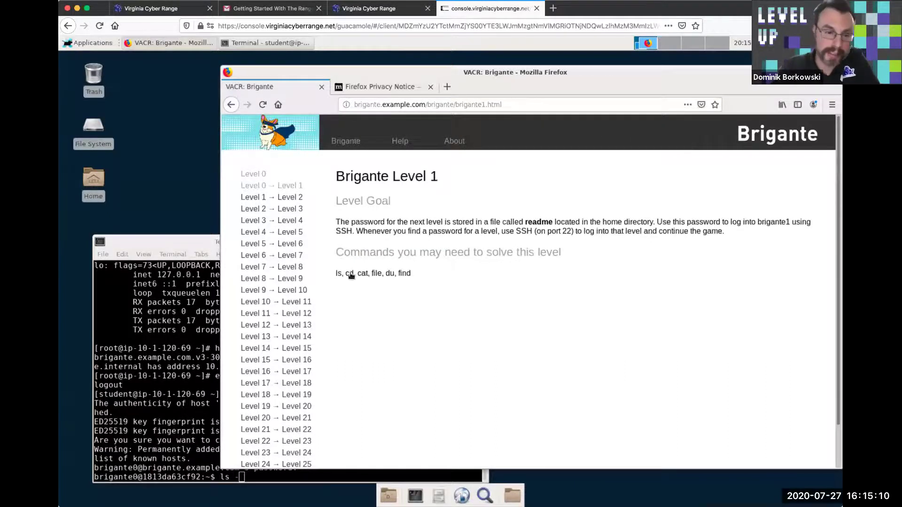
click(185, 323)
key(BackSpace)
key(BackSpace)
text(ls)
key(Return)
text(ls)
key(Return)
List all files with ls -la and print the readme to reveal the Level 1 password
text(ls -la)
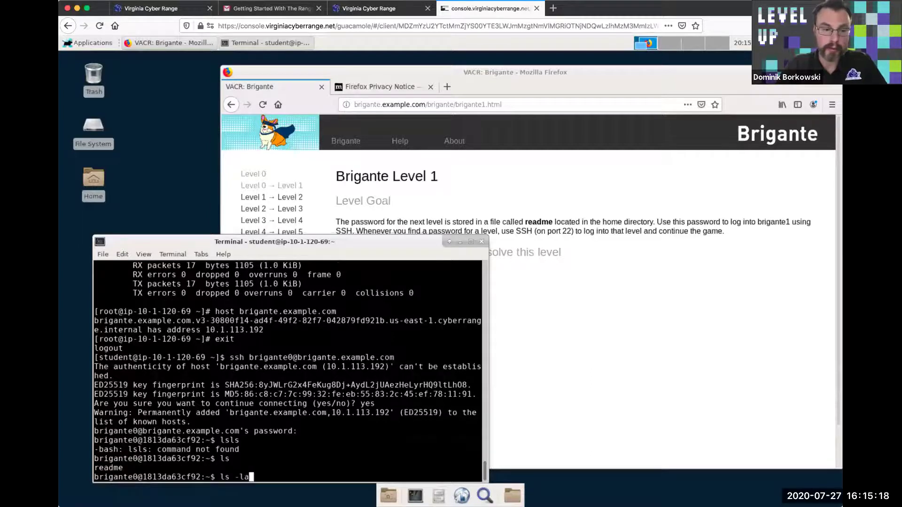
key(Return)
text(cat readme)
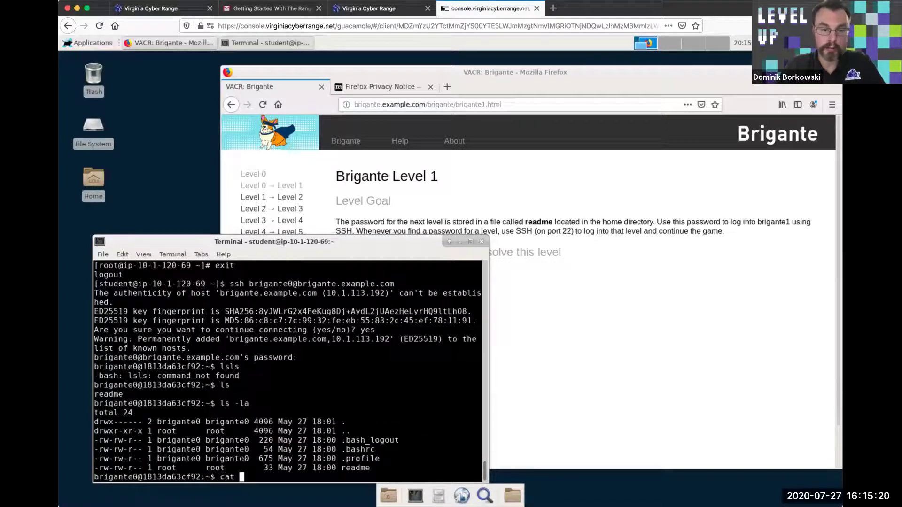
key(Return)
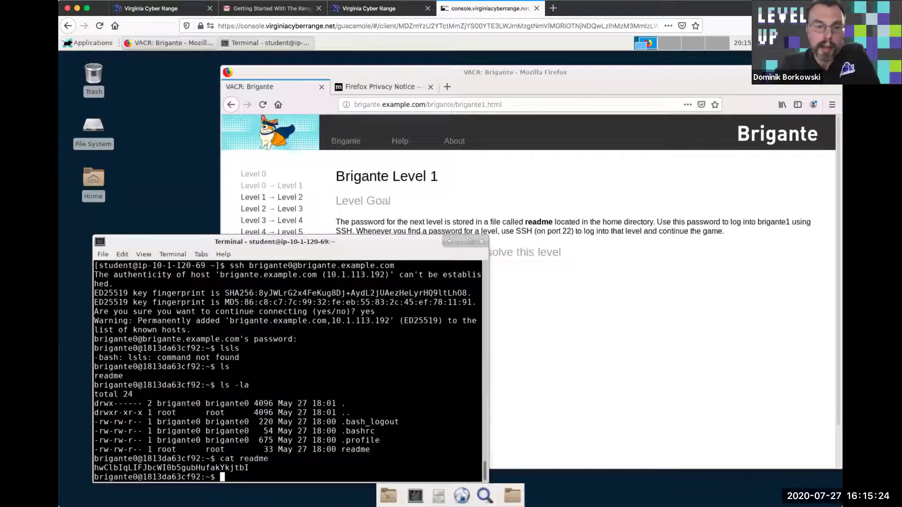
click(529, 295)
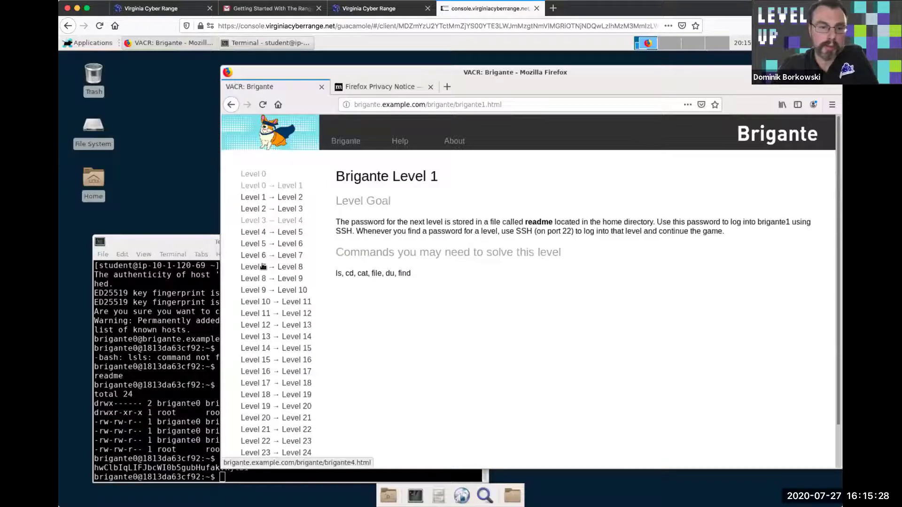
Scroll the level list and switch to the Firefox Privacy Notice tab
scroll(266, 272, down, 2)
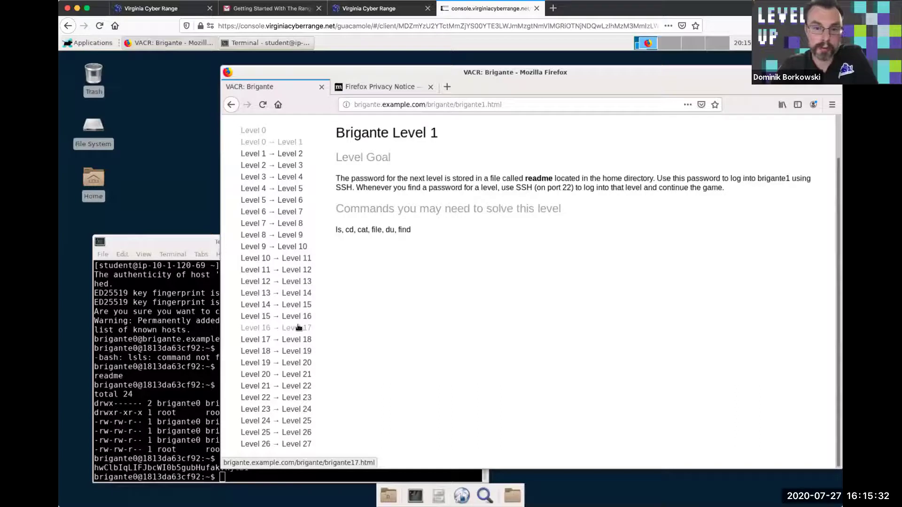
click(389, 88)
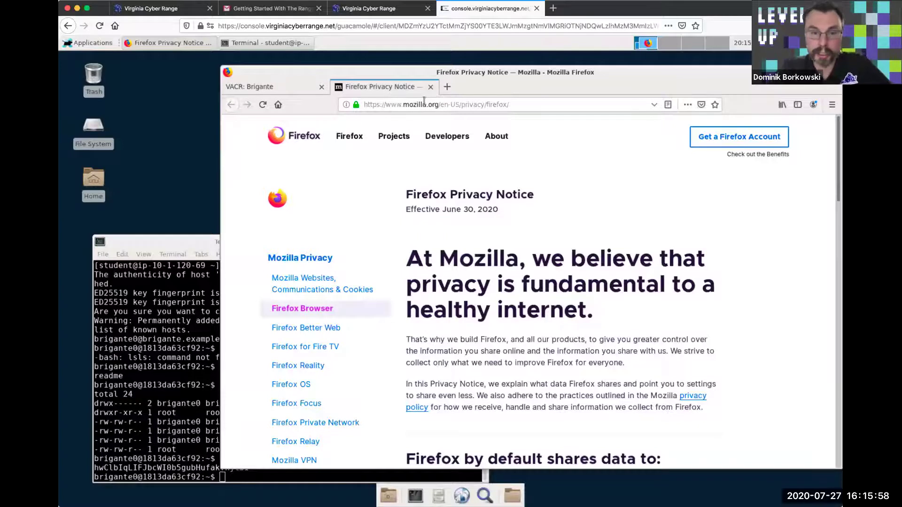
click(442, 103)
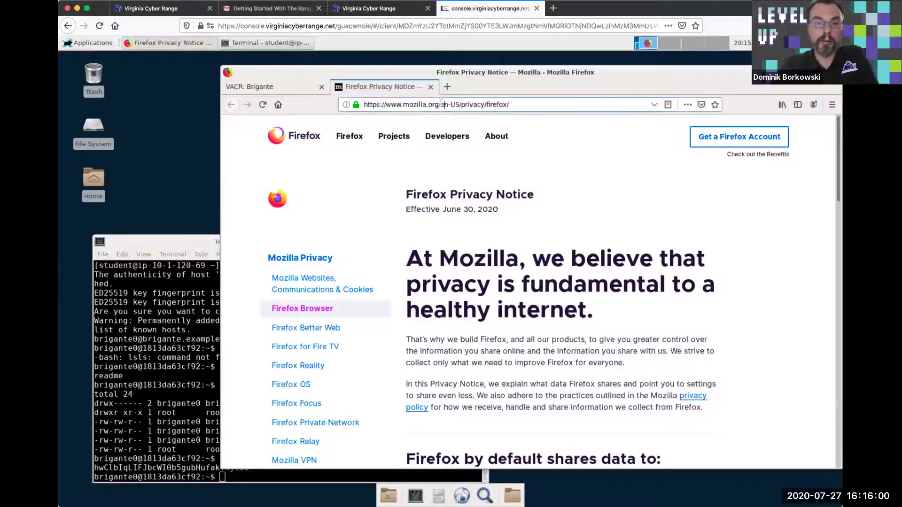
key(ctrl+a)
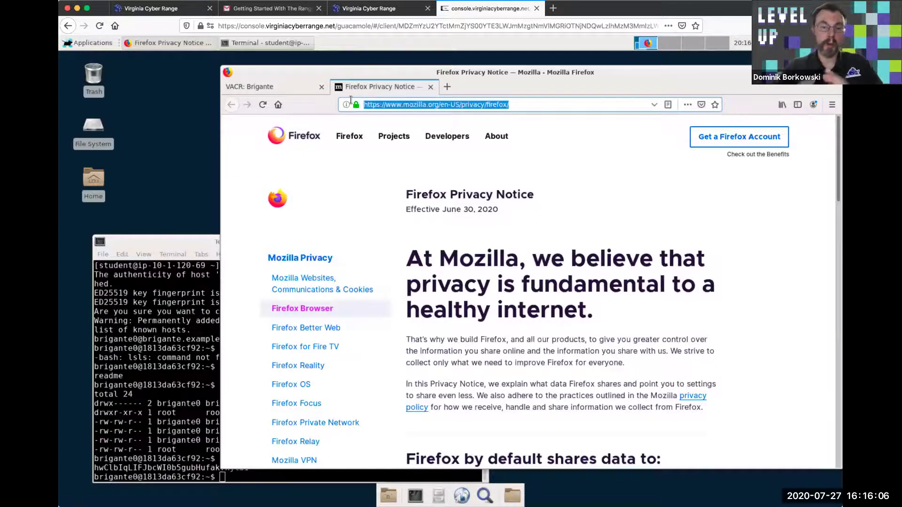
text(www.)
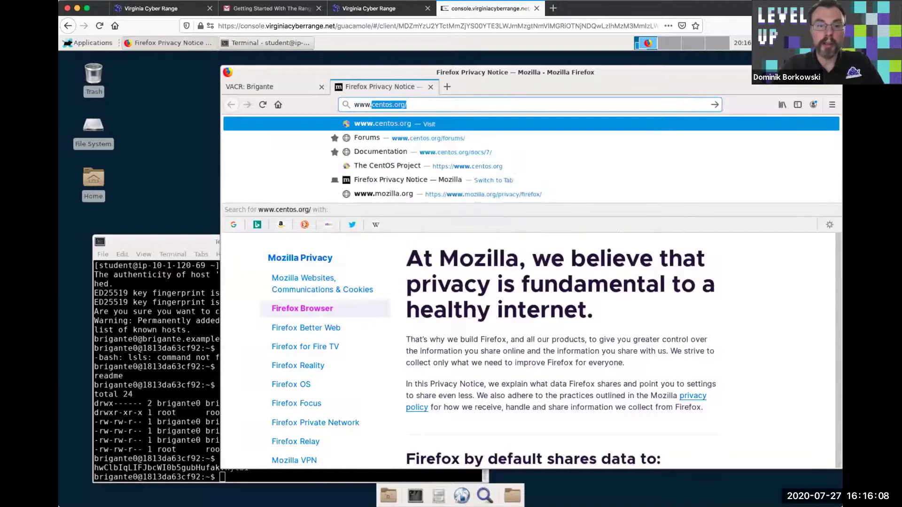
text(googl)
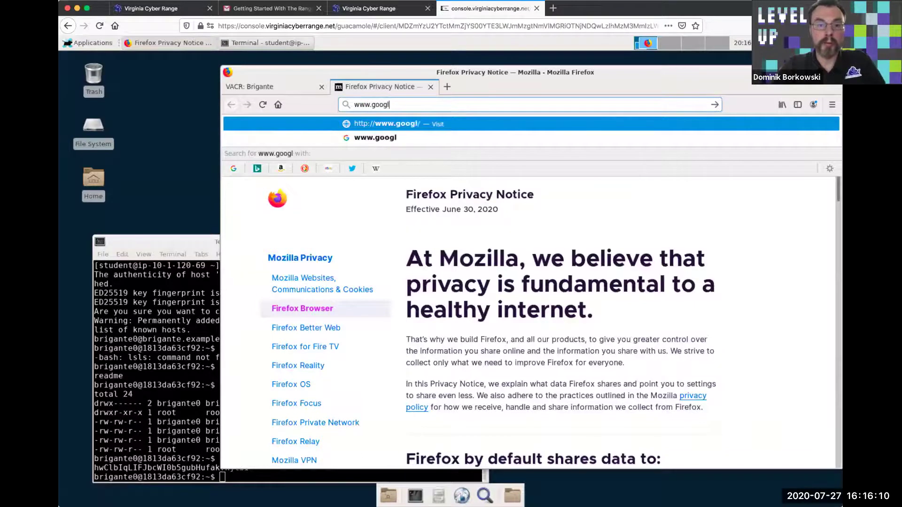
text(e.com)
key(Return)
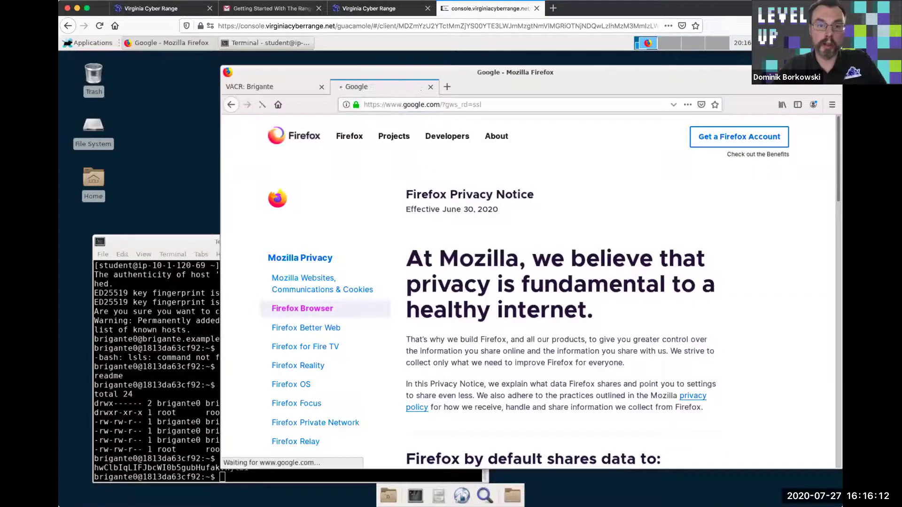
click(407, 98)
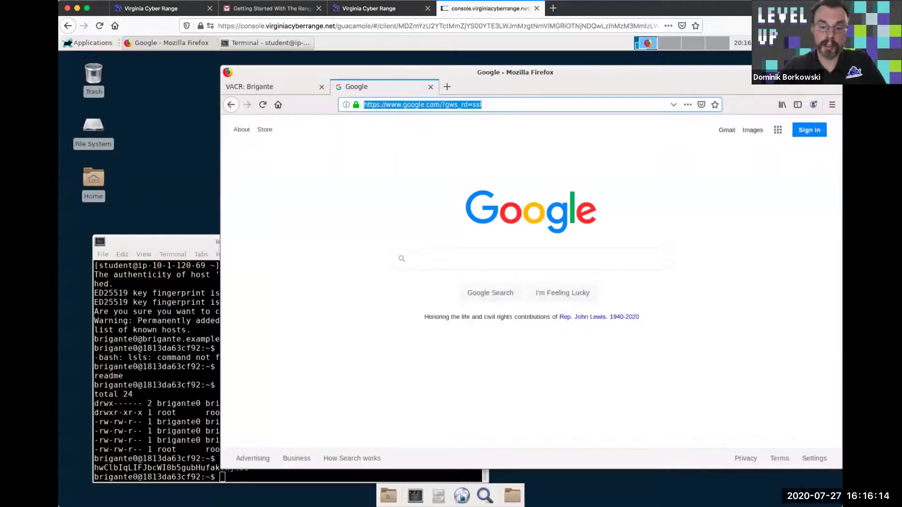
text(centos.org)
key(Return)
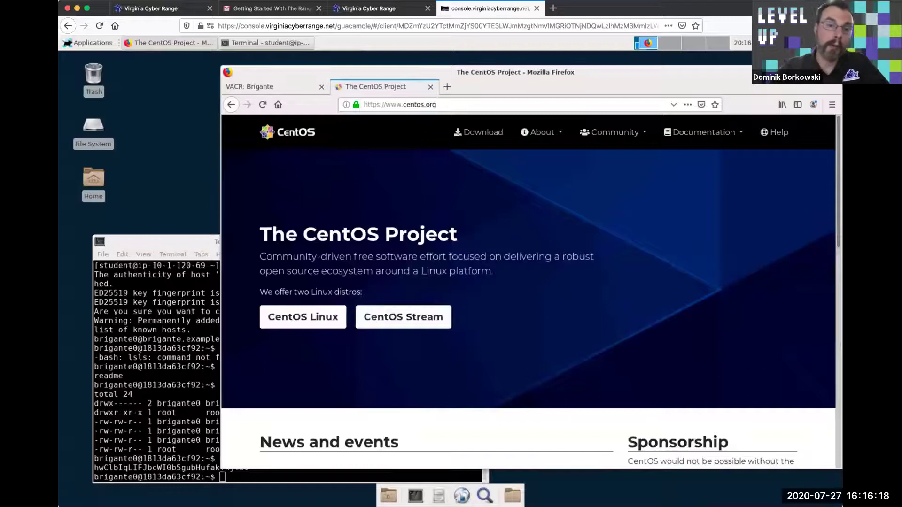
click(408, 105)
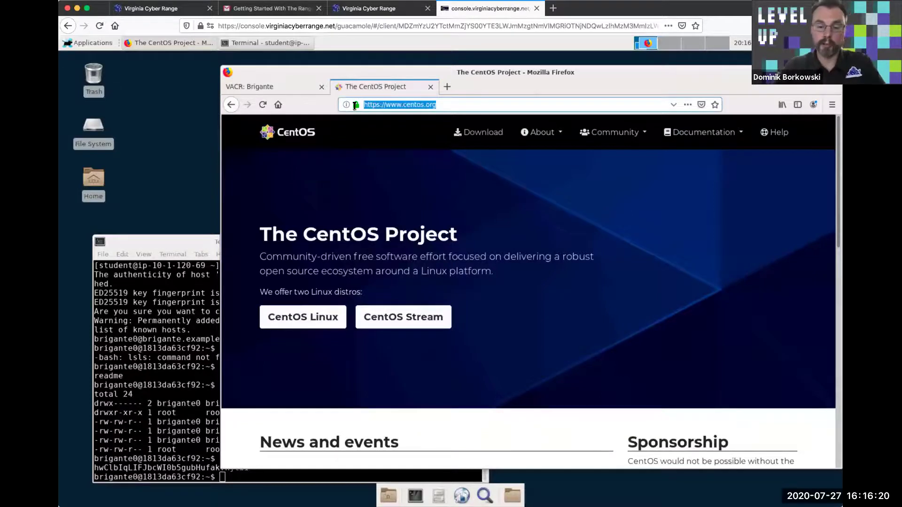
text(www.facb)
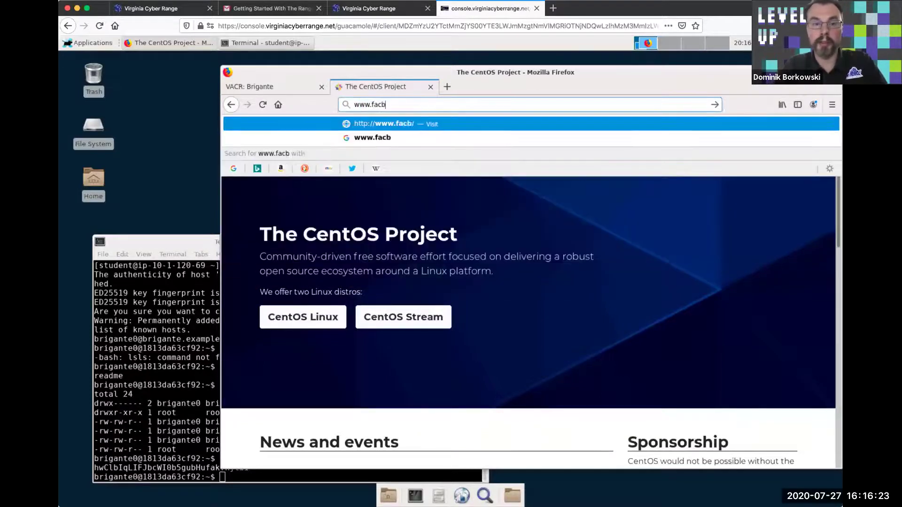
key(BackSpace)
text(eboo)
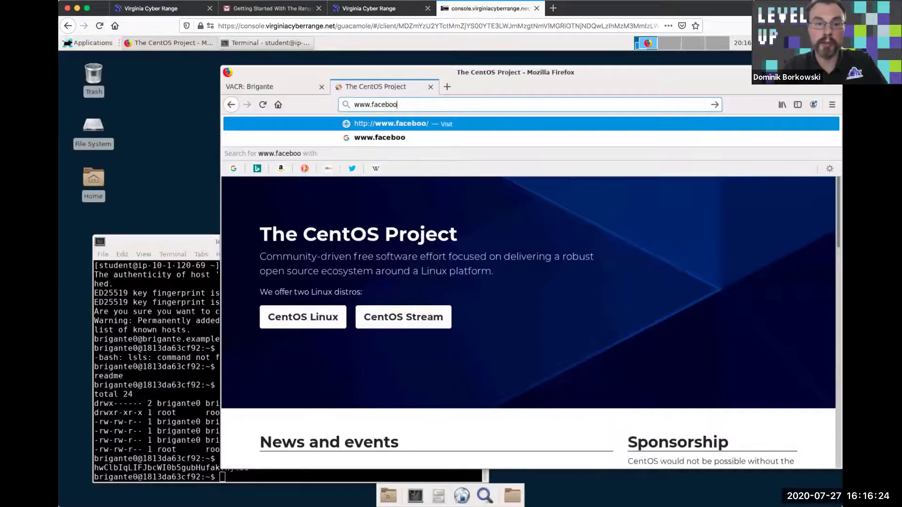
text(k.com)
key(Return)
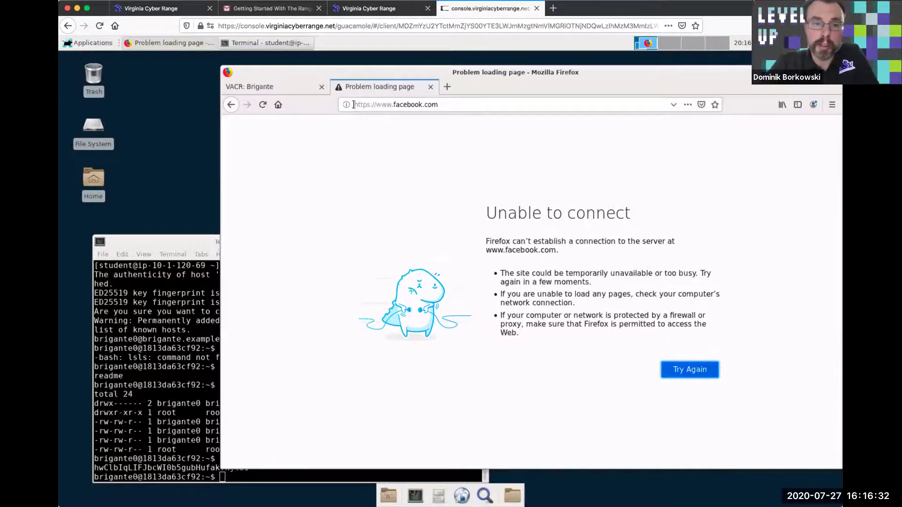
Close the failed Facebook tab and the browser, then attempt root shells with su -i and sudo -i
click(429, 88)
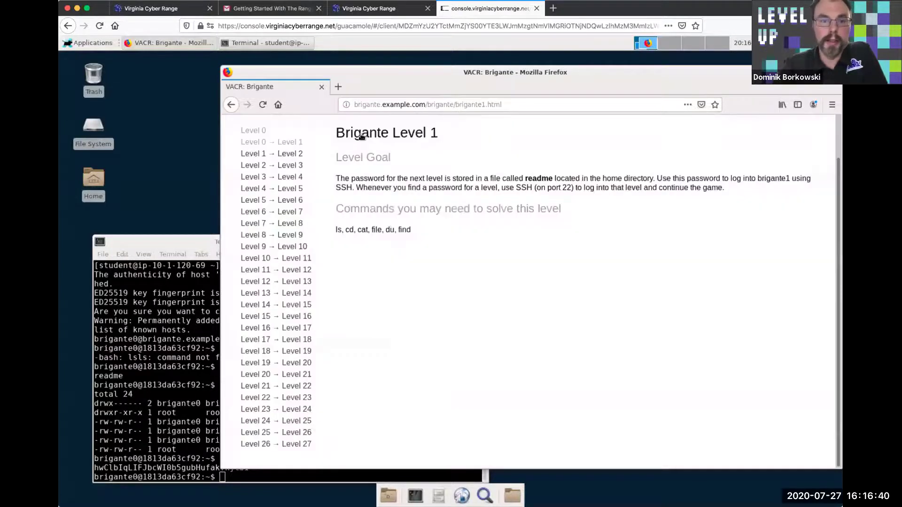
click(317, 89)
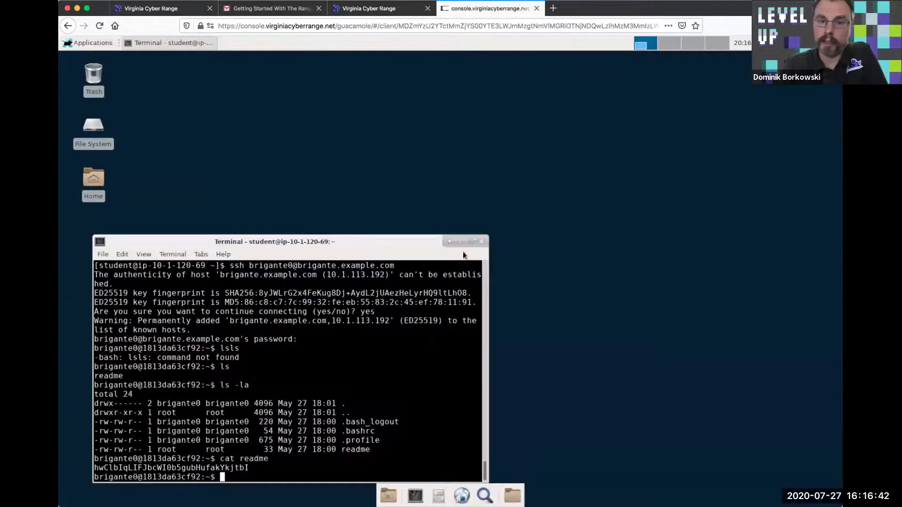
drag(466, 126, 487, 120)
text(su -i)
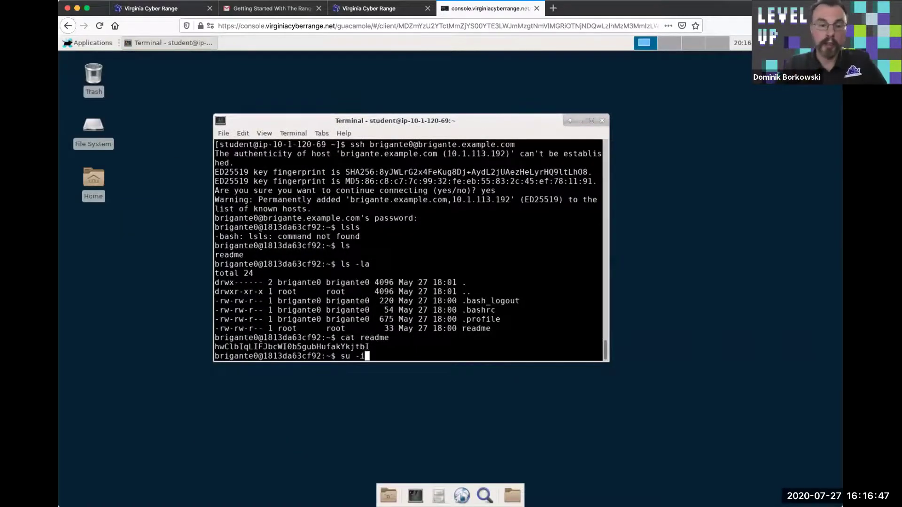
key(Return)
text(sudo -i)
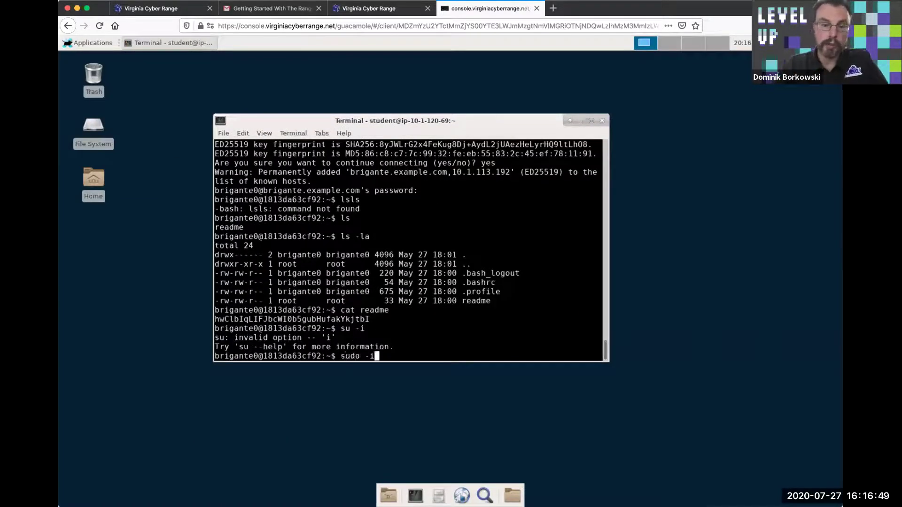
key(Return)
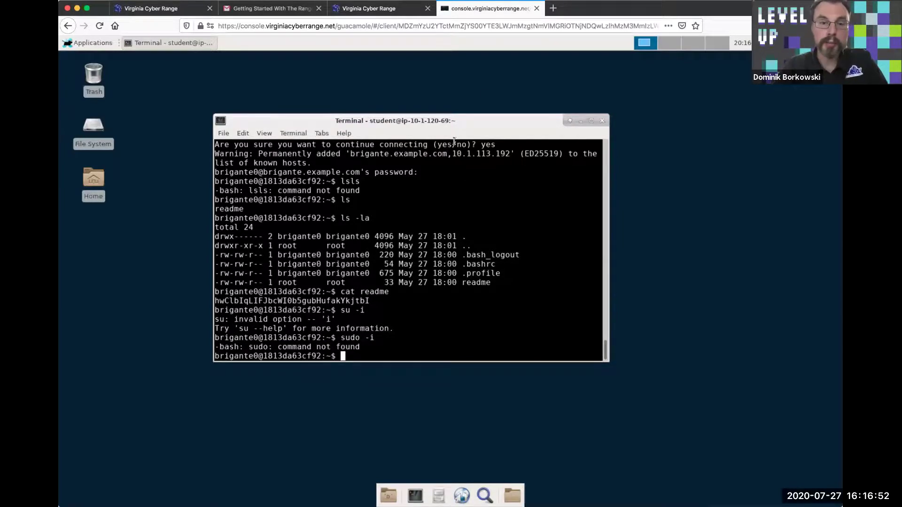
Log out of Brigante, become root with sudo -i, start yum install mc, then close the terminal
drag(460, 111, 397, 93)
text(exit)
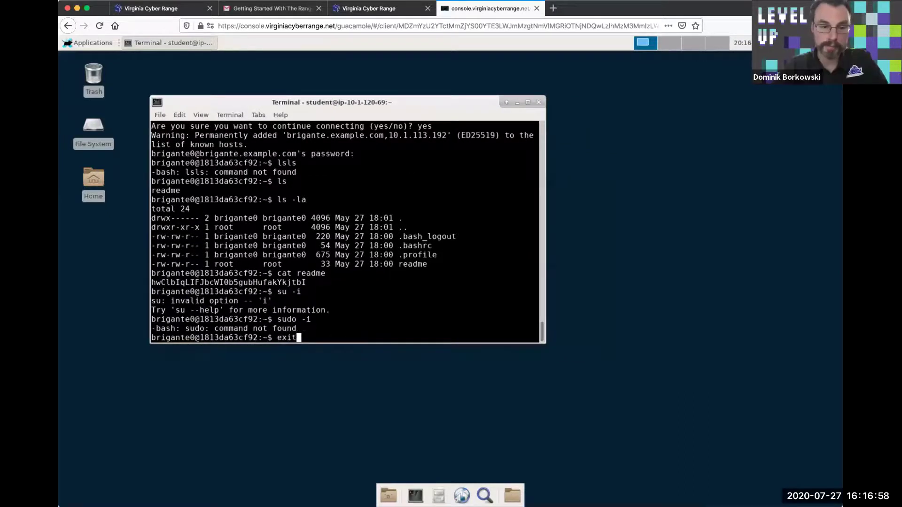
key(Return)
text(sudo -i)
key(Return)
text(yum install m)
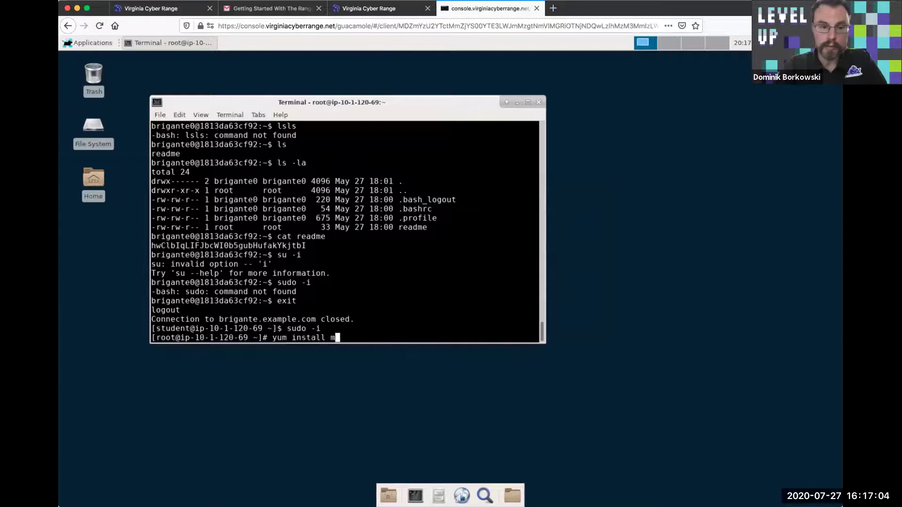
text(c)
key(Return)
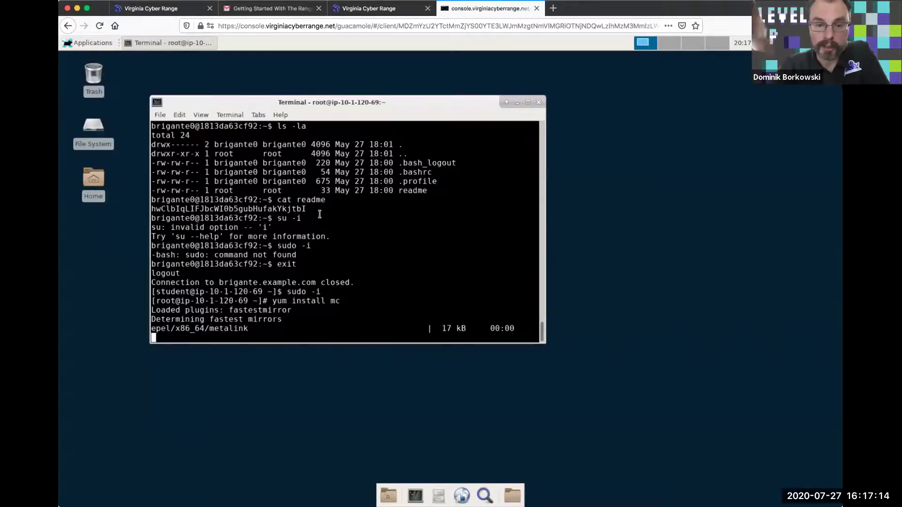
click(539, 102)
Confirm closing the terminal, check the Environment: Brigante (2020) tab, then close the remote console tab
click(388, 267)
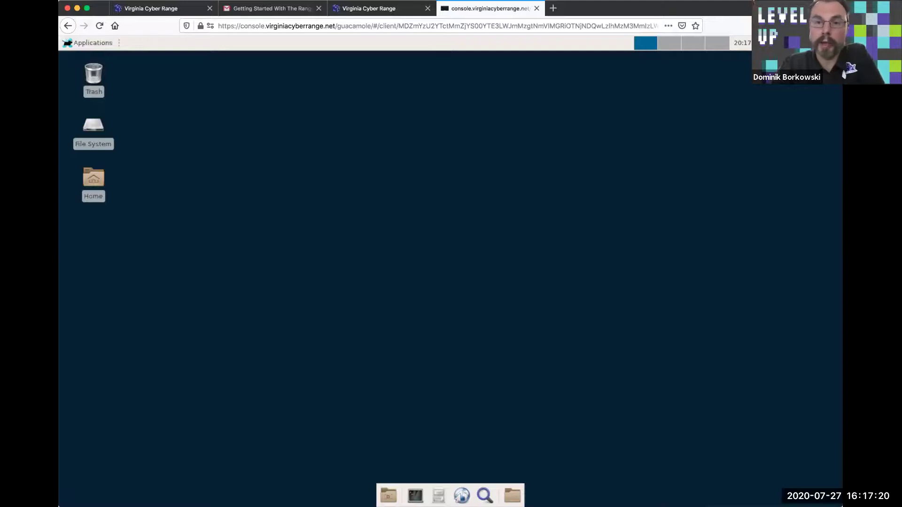
click(404, 10)
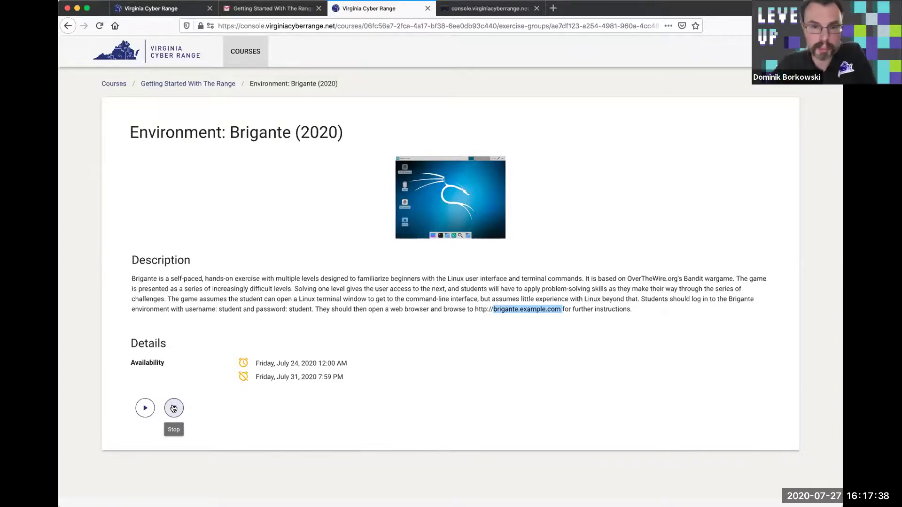
click(487, 8)
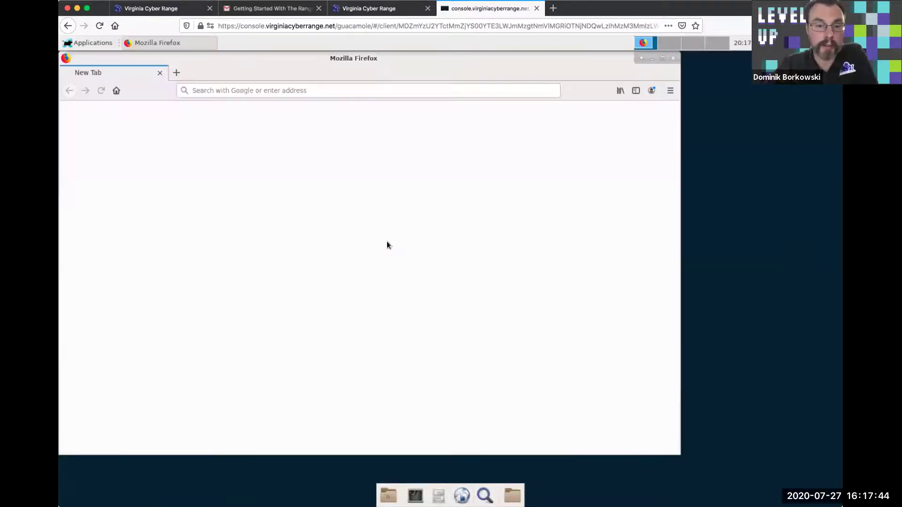
drag(501, 60, 529, 63)
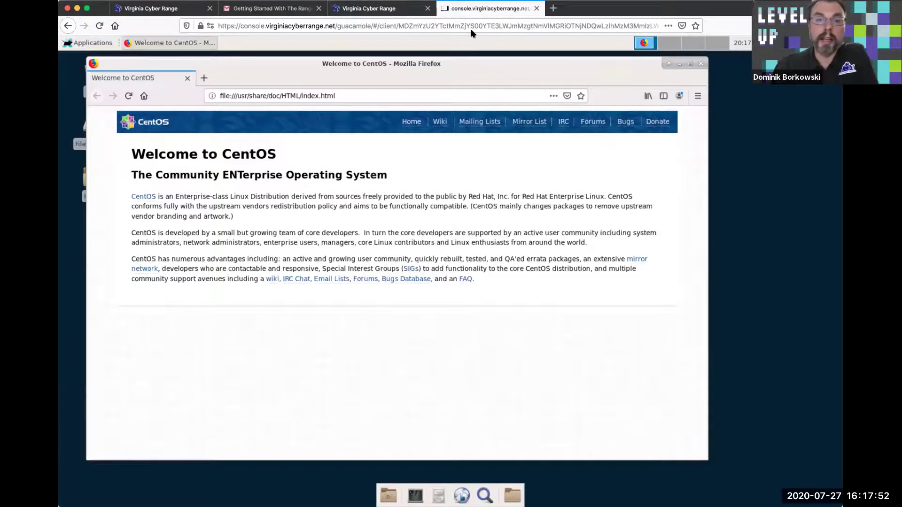
click(537, 8)
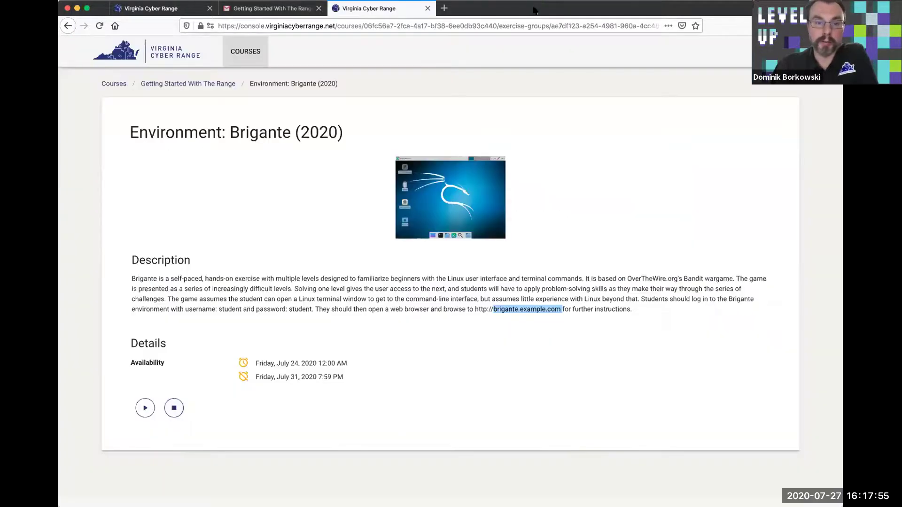
Close the environment tab, log in from the homepage, and open Getting Started With The Range's Brigante (2020) environment
click(428, 8)
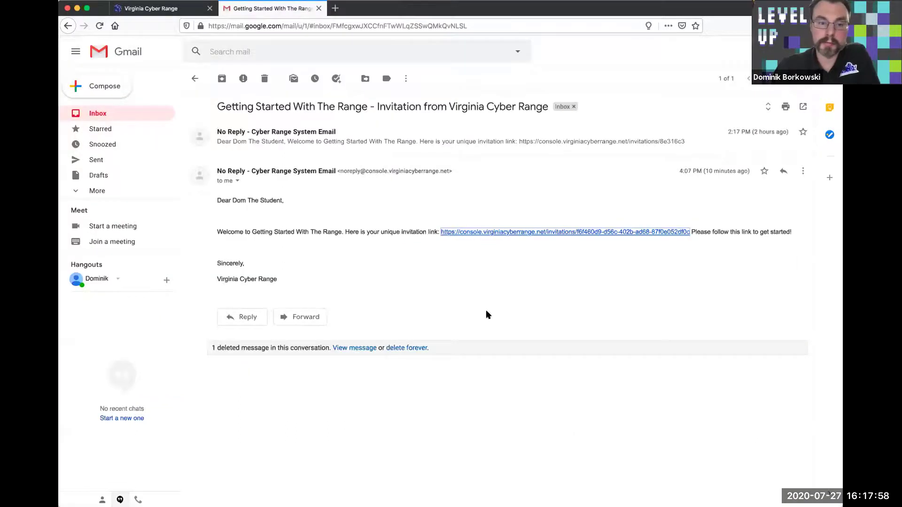
click(188, 9)
click(678, 51)
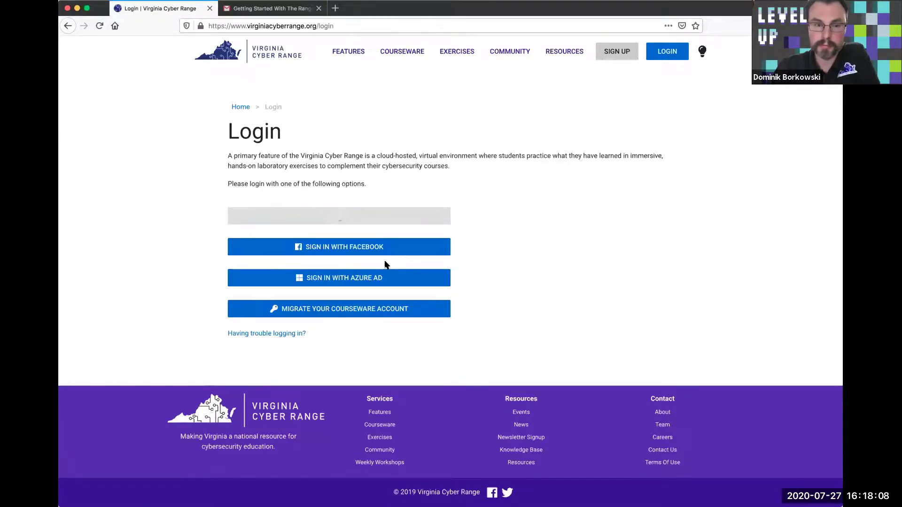
click(436, 60)
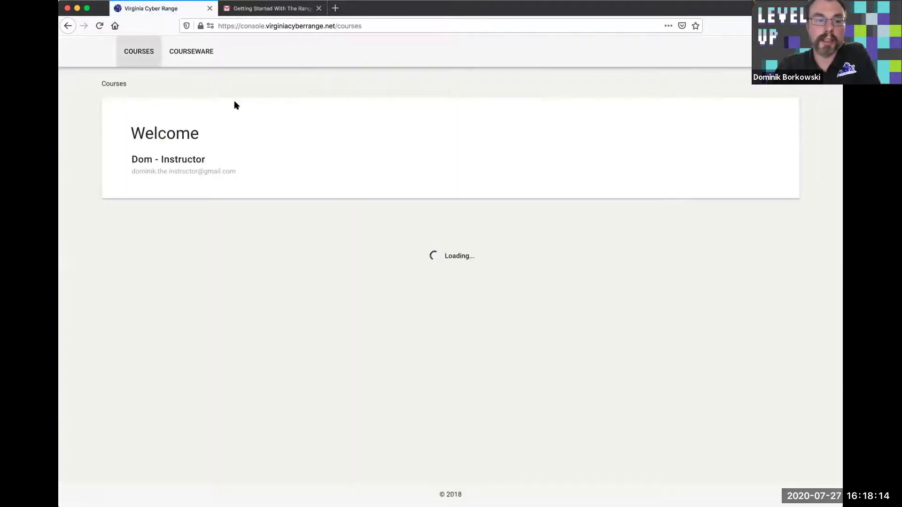
click(195, 252)
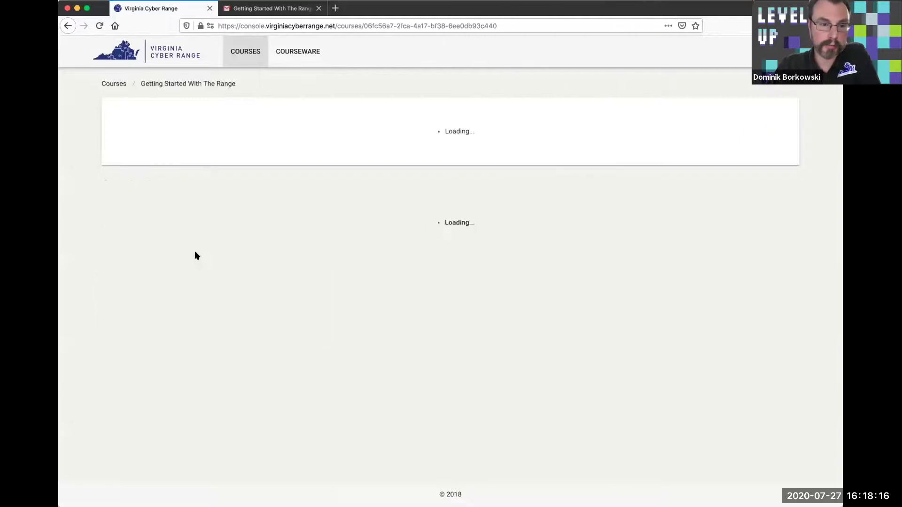
click(293, 379)
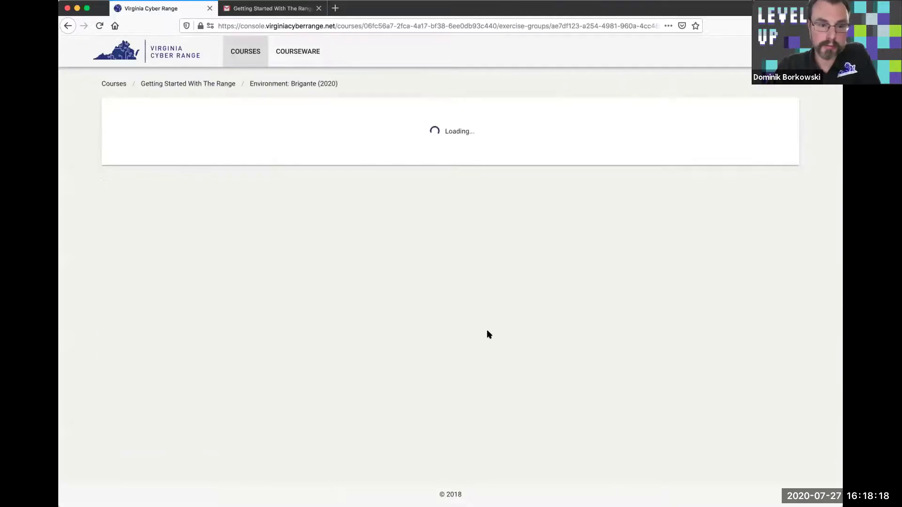
scroll(487, 335, down, 5)
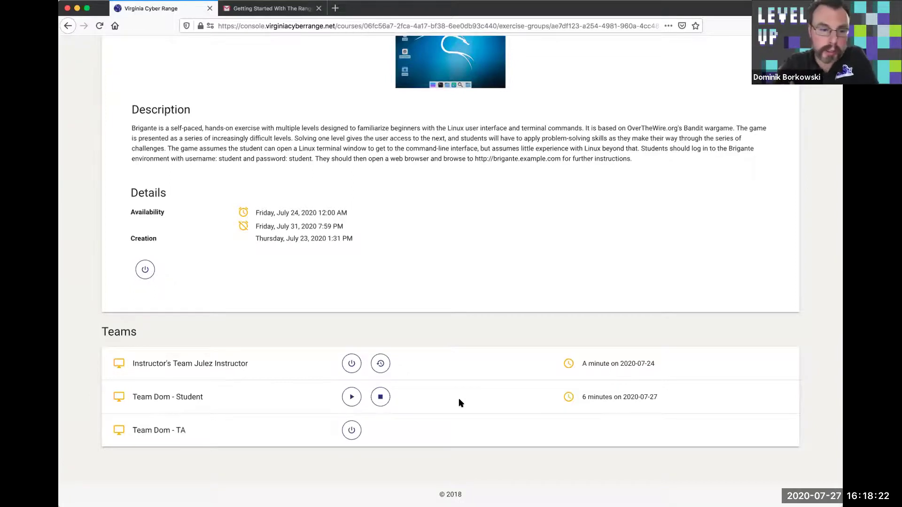
mouse_move(582, 396)
drag(581, 398, 662, 396)
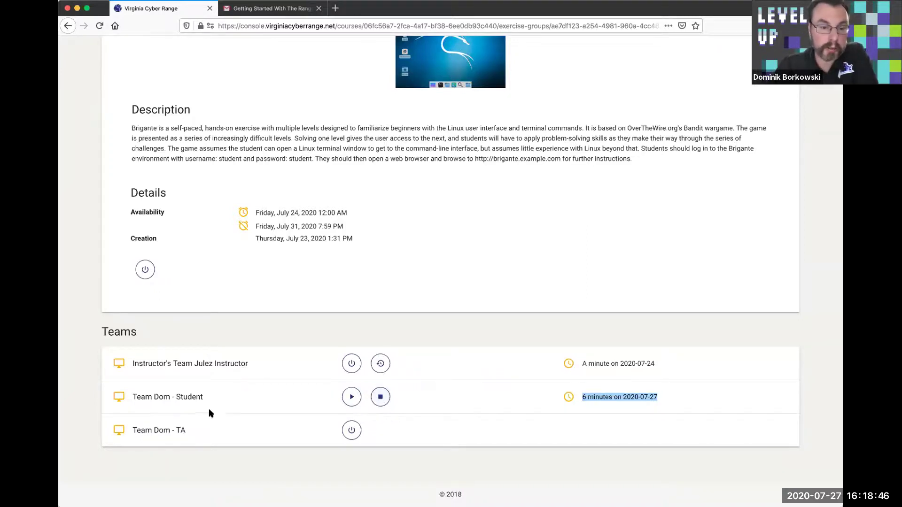
click(352, 398)
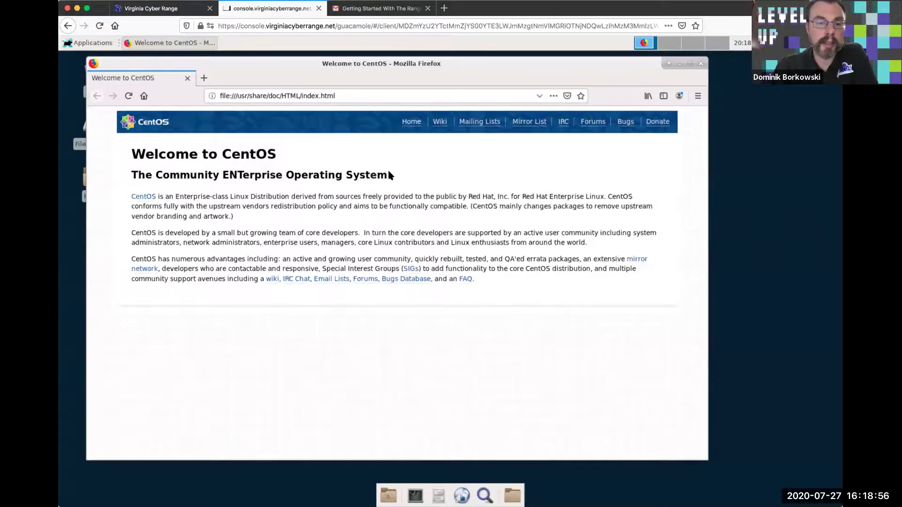
drag(427, 63, 476, 66)
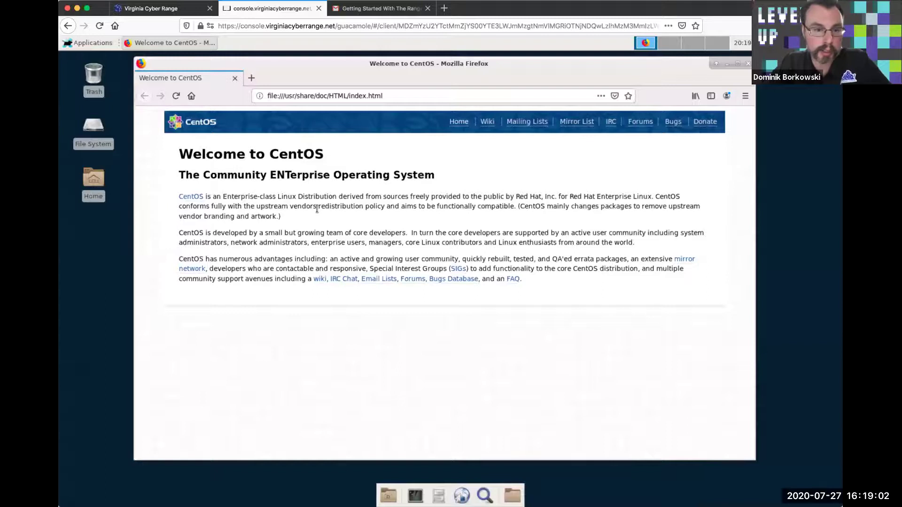
click(318, 8)
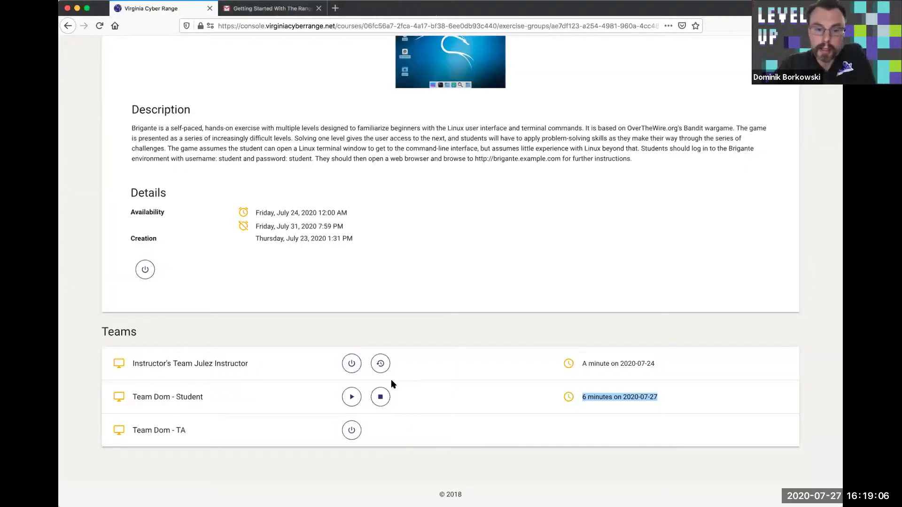
scroll(409, 285, up, 5)
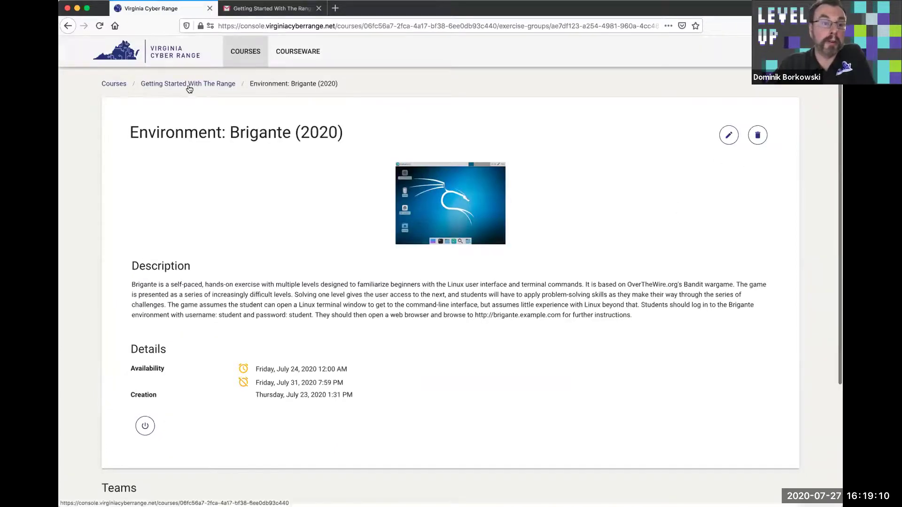
Revisit Getting Started With The Range and its Brigante (2020) environment, then open the course's users list
click(114, 83)
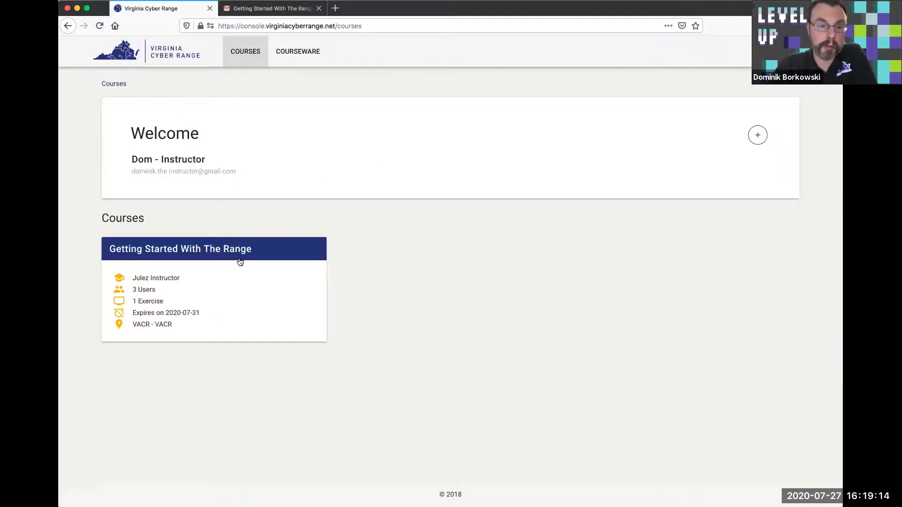
click(239, 255)
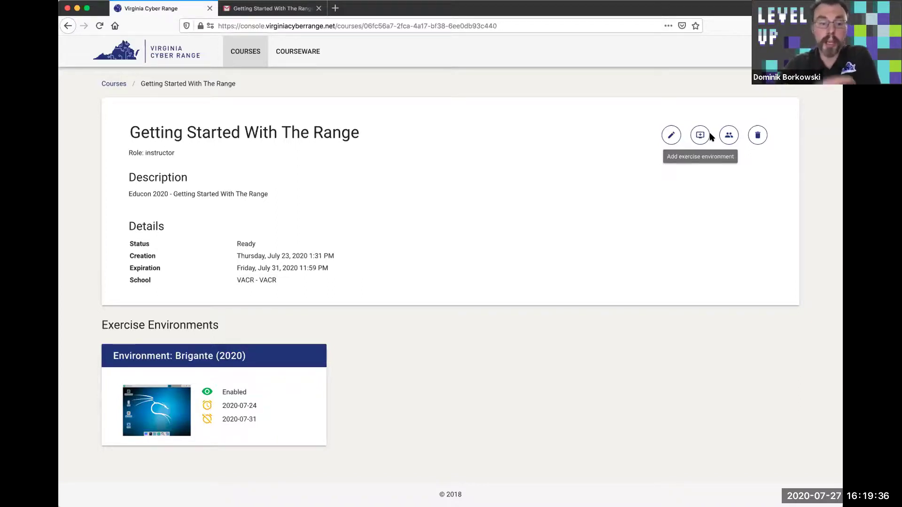
click(270, 368)
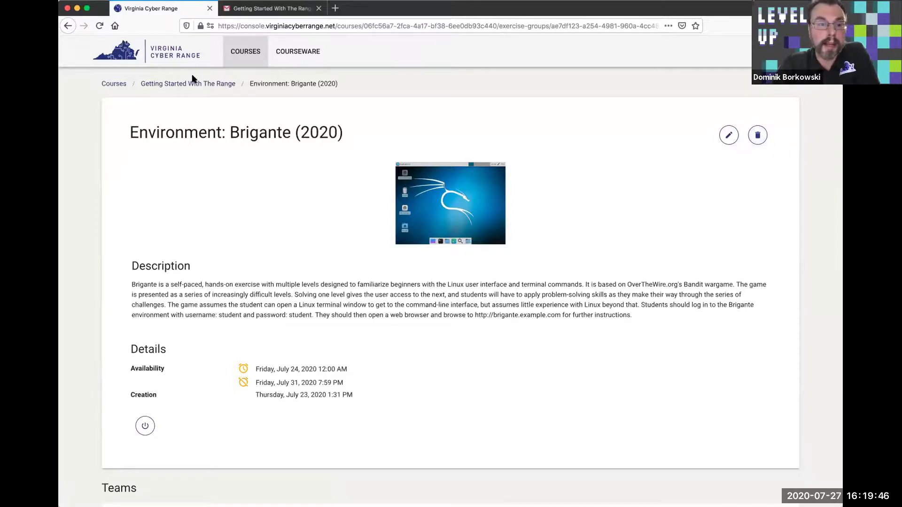
click(191, 85)
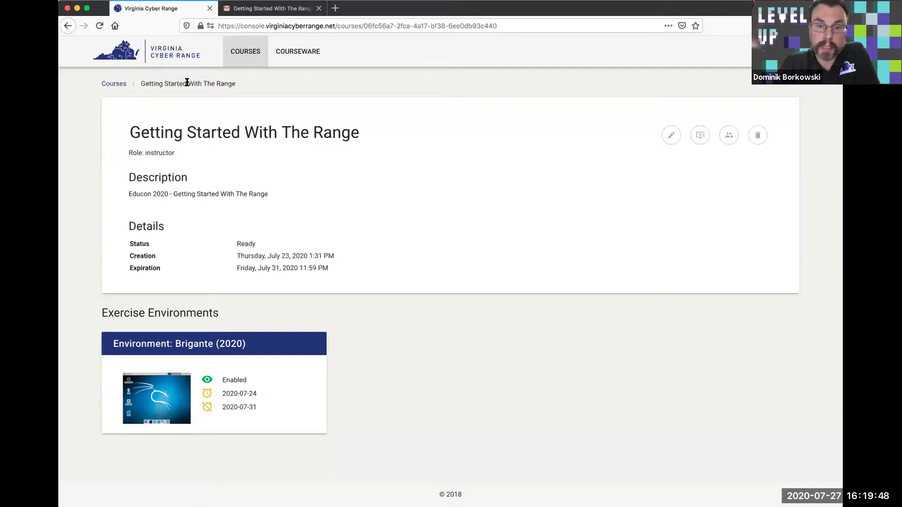
click(729, 135)
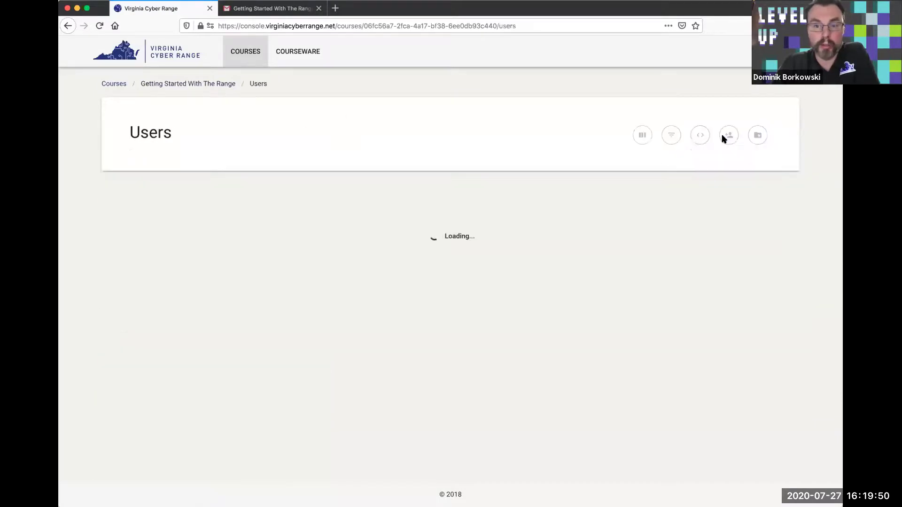
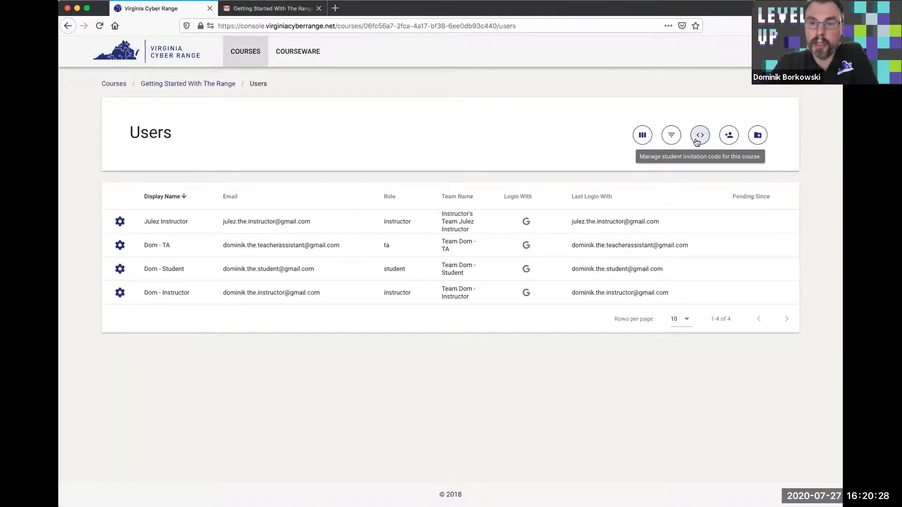
Delete the course's current student invitation code from the Users page's invitation settings
click(698, 140)
click(486, 294)
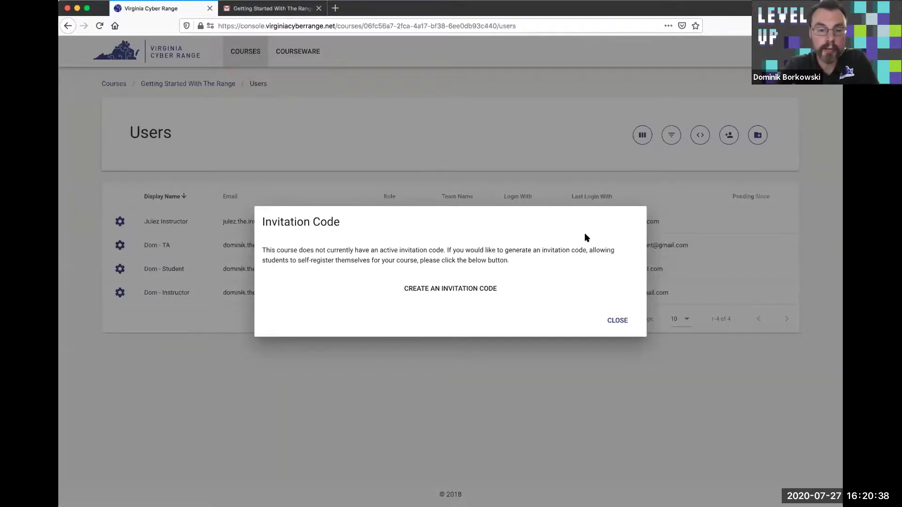
click(476, 288)
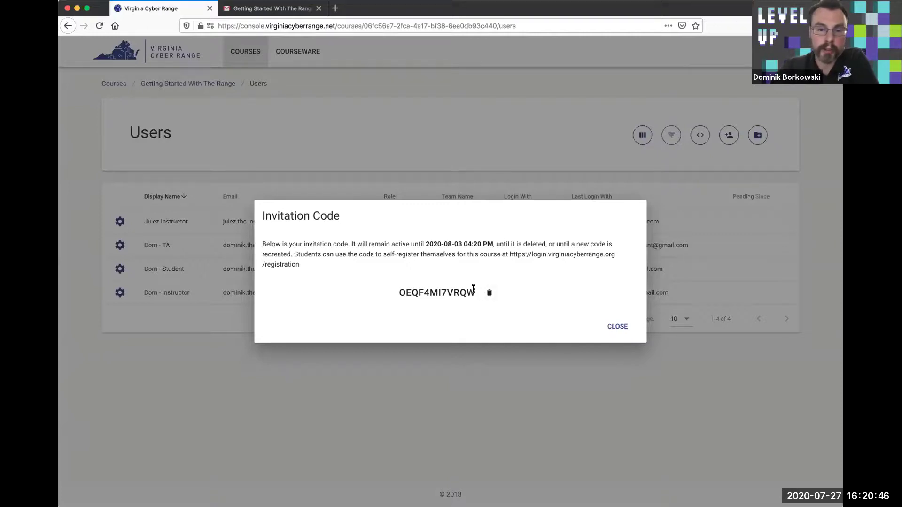
drag(509, 255, 297, 261)
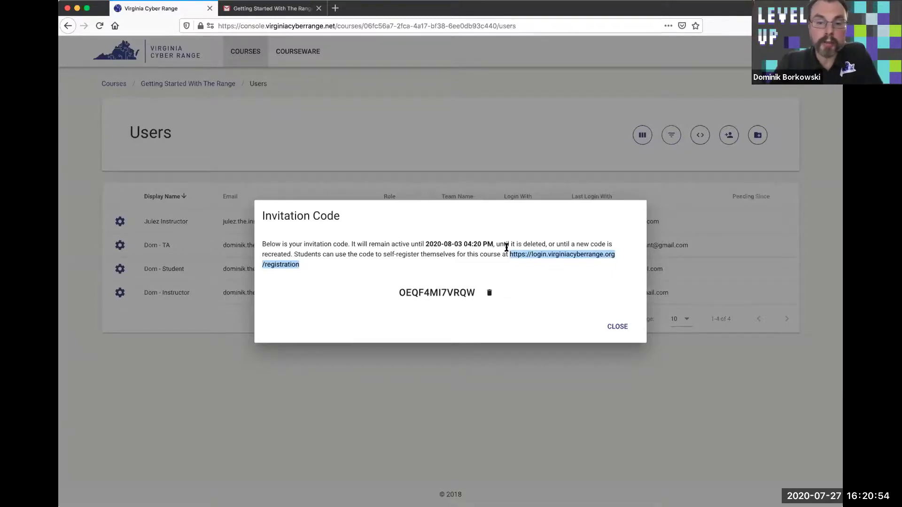
drag(469, 292, 394, 292)
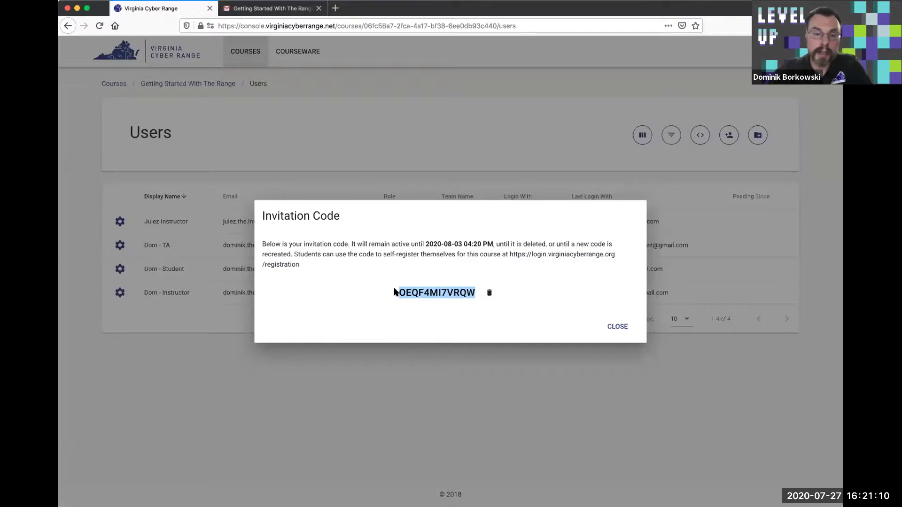
drag(425, 243, 496, 242)
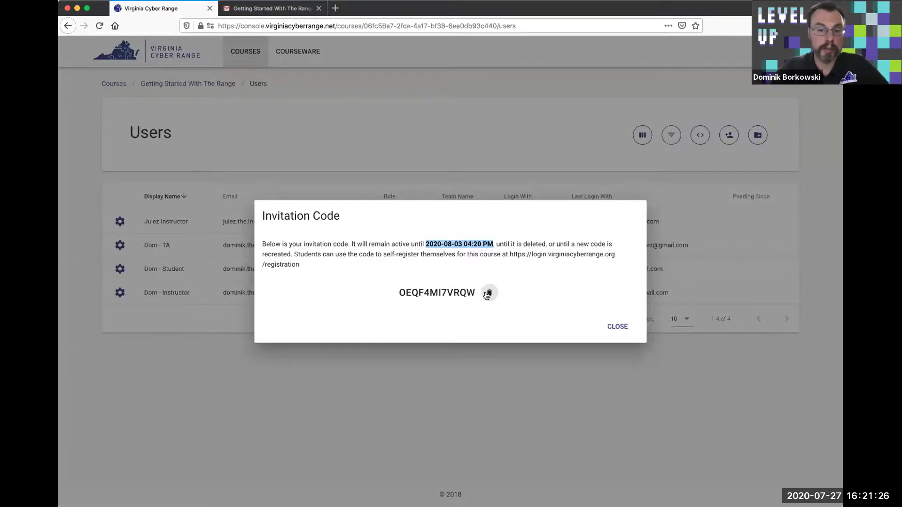
click(487, 293)
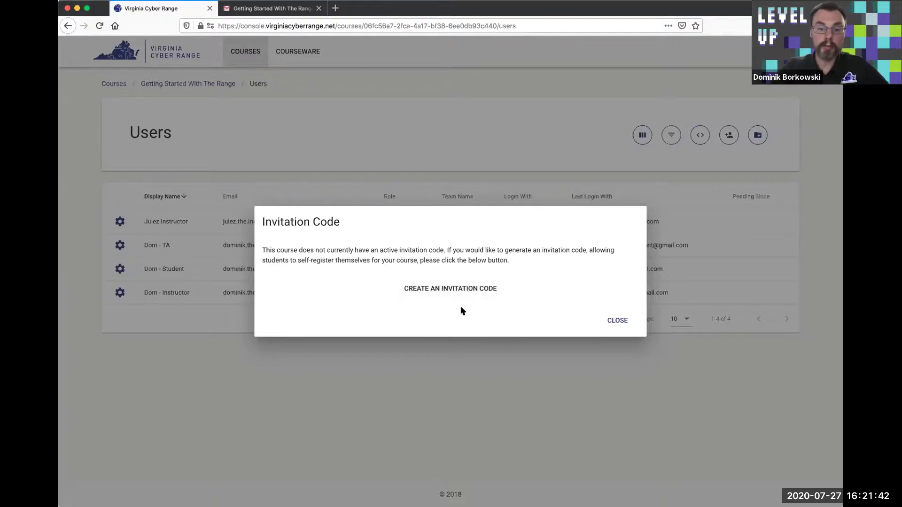
click(455, 294)
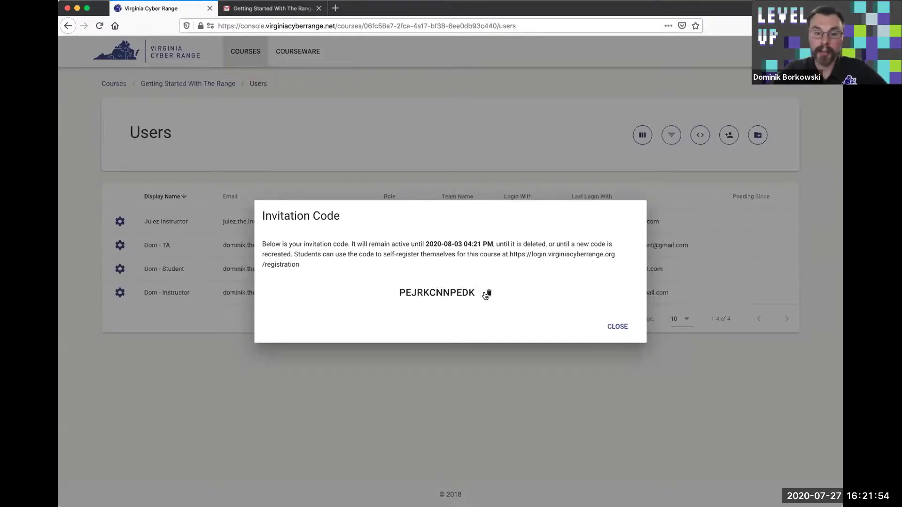
Highlight the replacement code and registration URL, then close the invitation window to see four users
drag(475, 292, 394, 292)
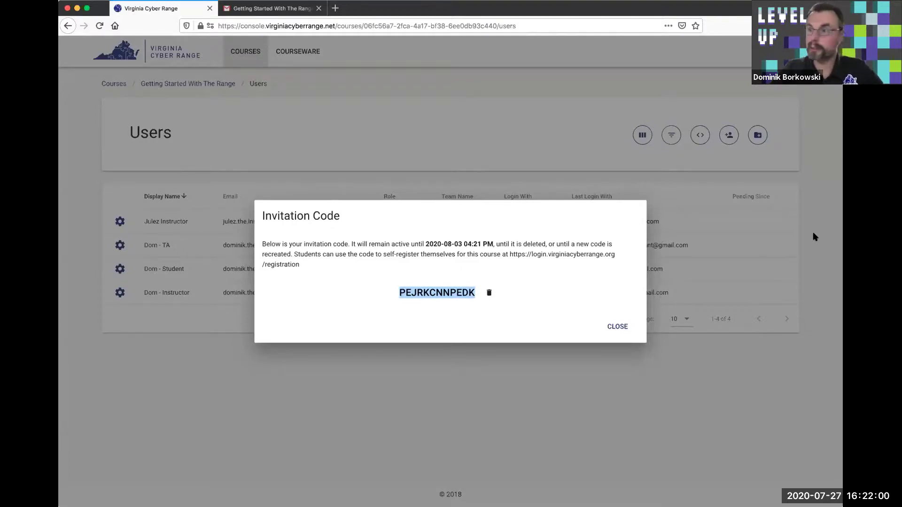
key(super+Tab)
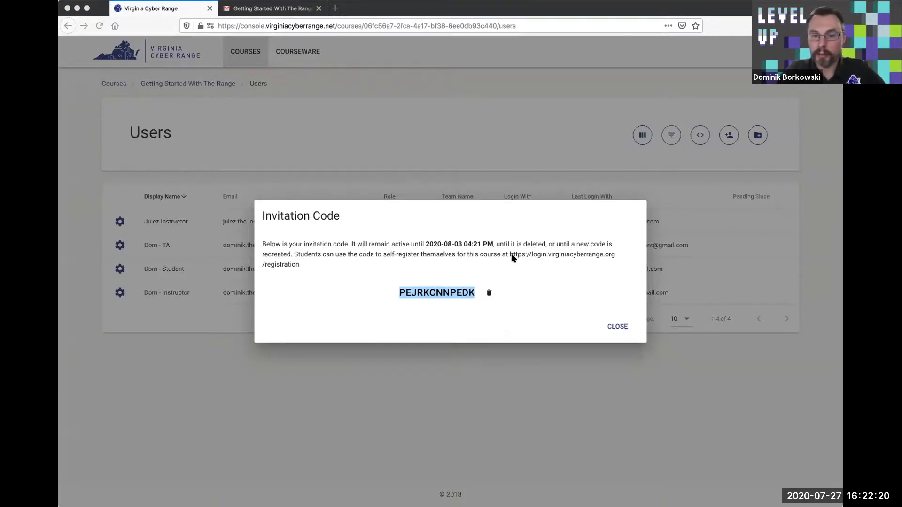
drag(510, 256, 313, 266)
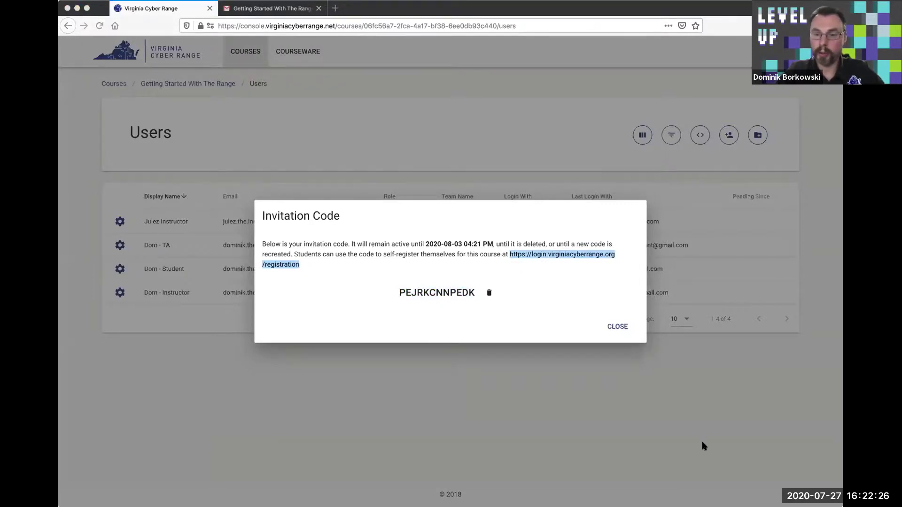
click(616, 328)
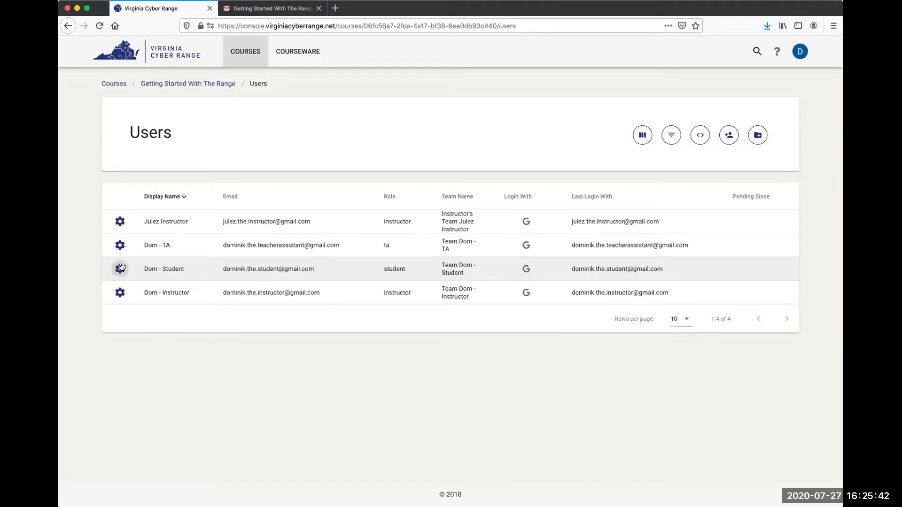
Reload the Users page so the two newly registered students appear, making six members
click(95, 28)
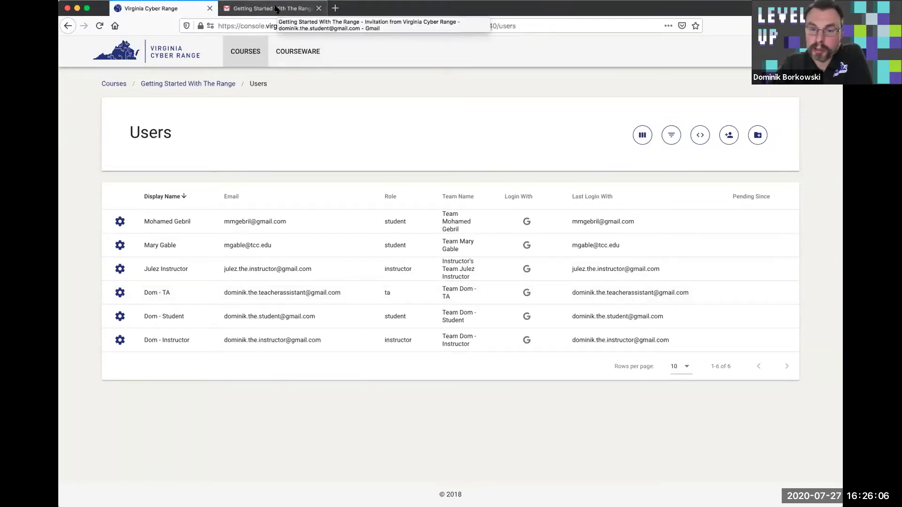
Close the Cyber Range tab and open a blank tab beside the Gmail invitation email
click(210, 8)
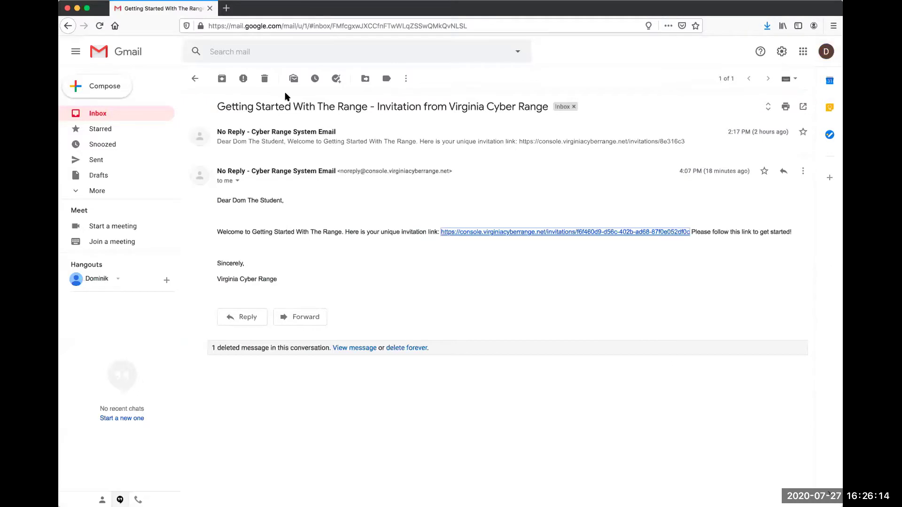
click(226, 9)
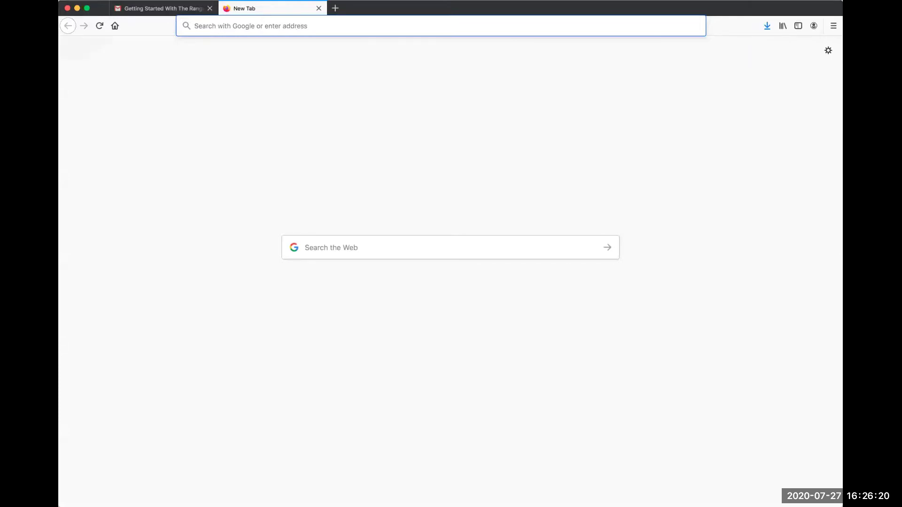
click(334, 42)
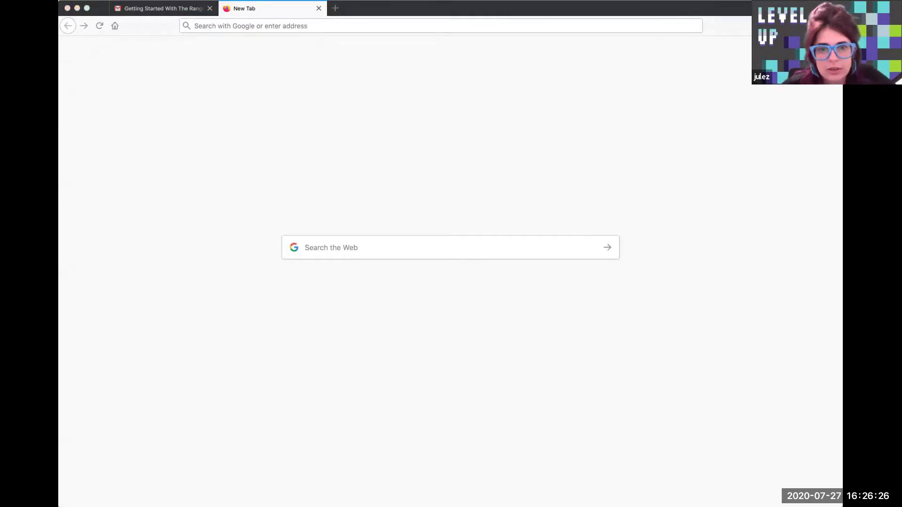
On the Register for a Course page, paste the invitation code into the Invitation Code field
click(299, 26)
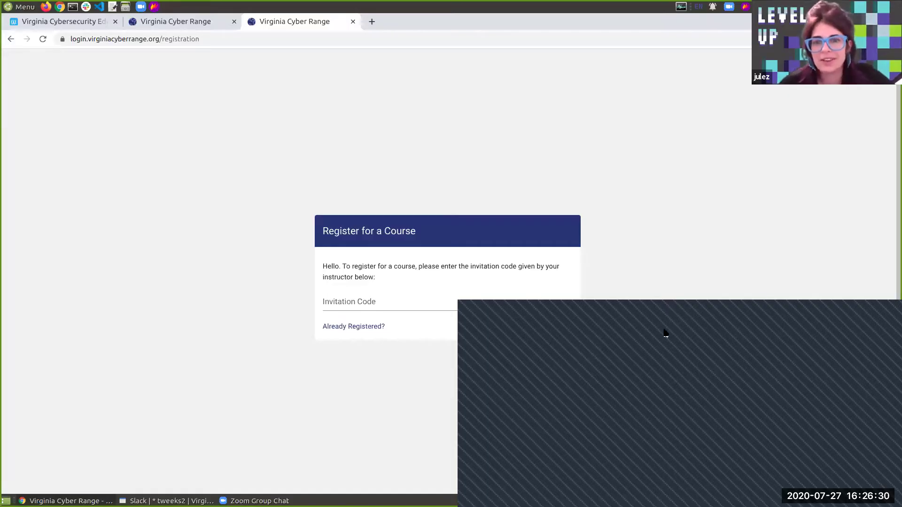
click(391, 301)
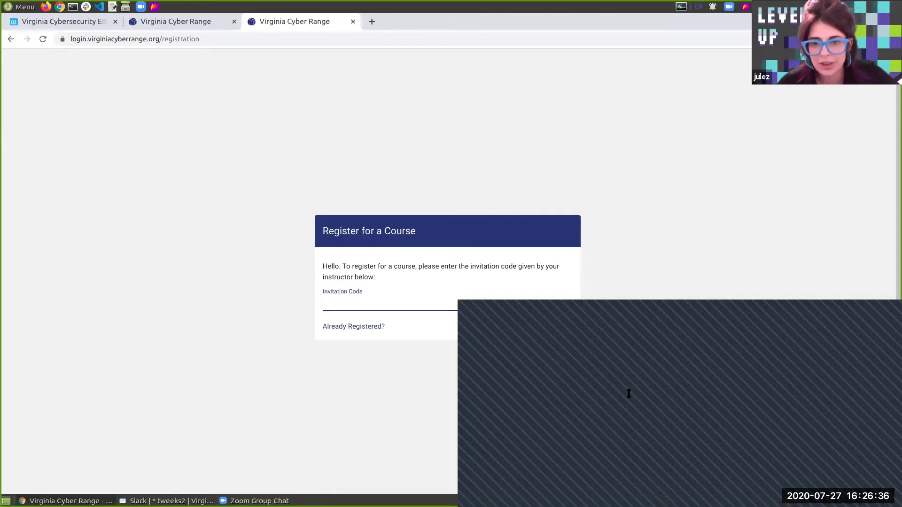
click(653, 403)
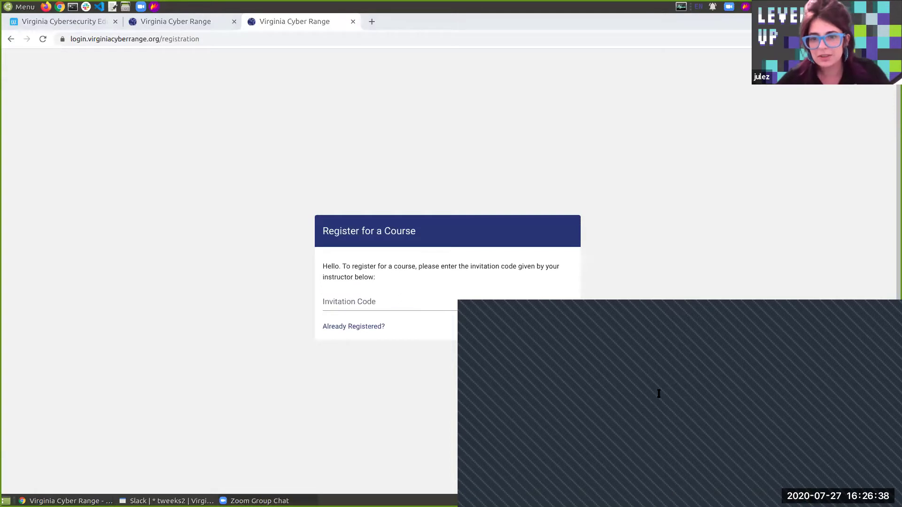
click(370, 300)
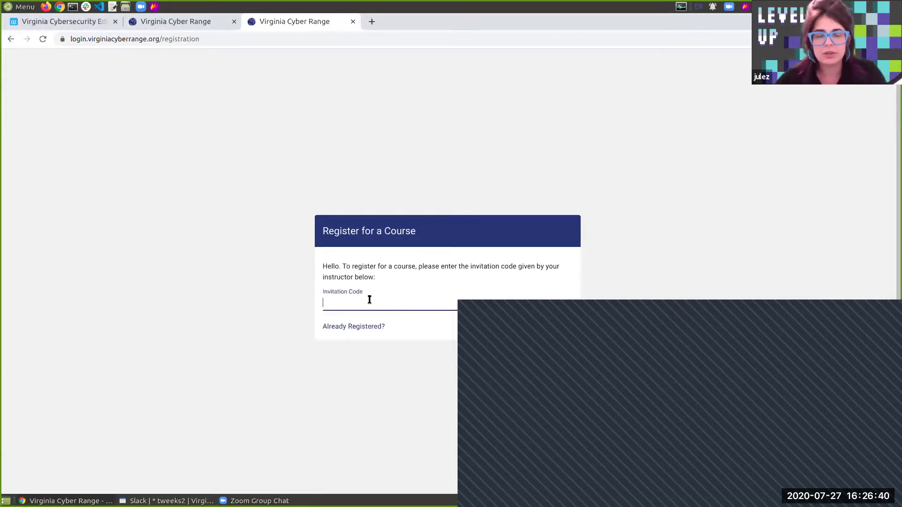
key(ctrl+v)
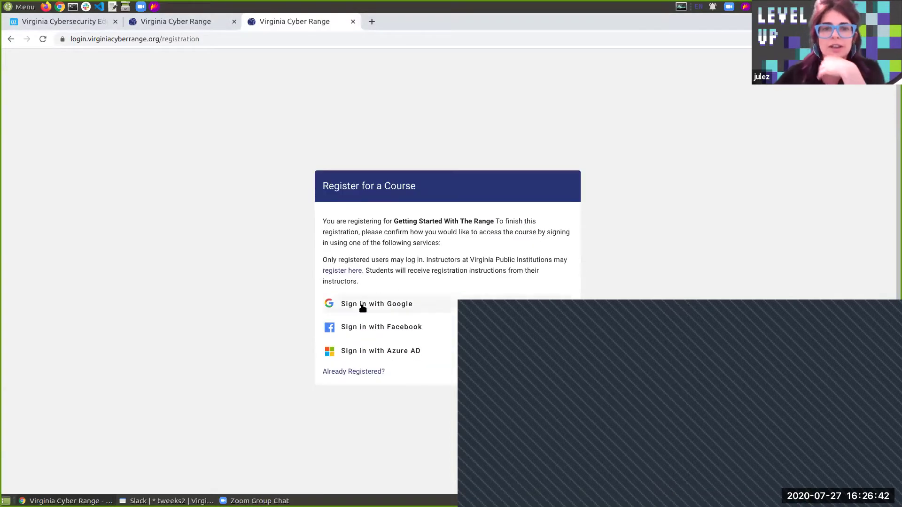